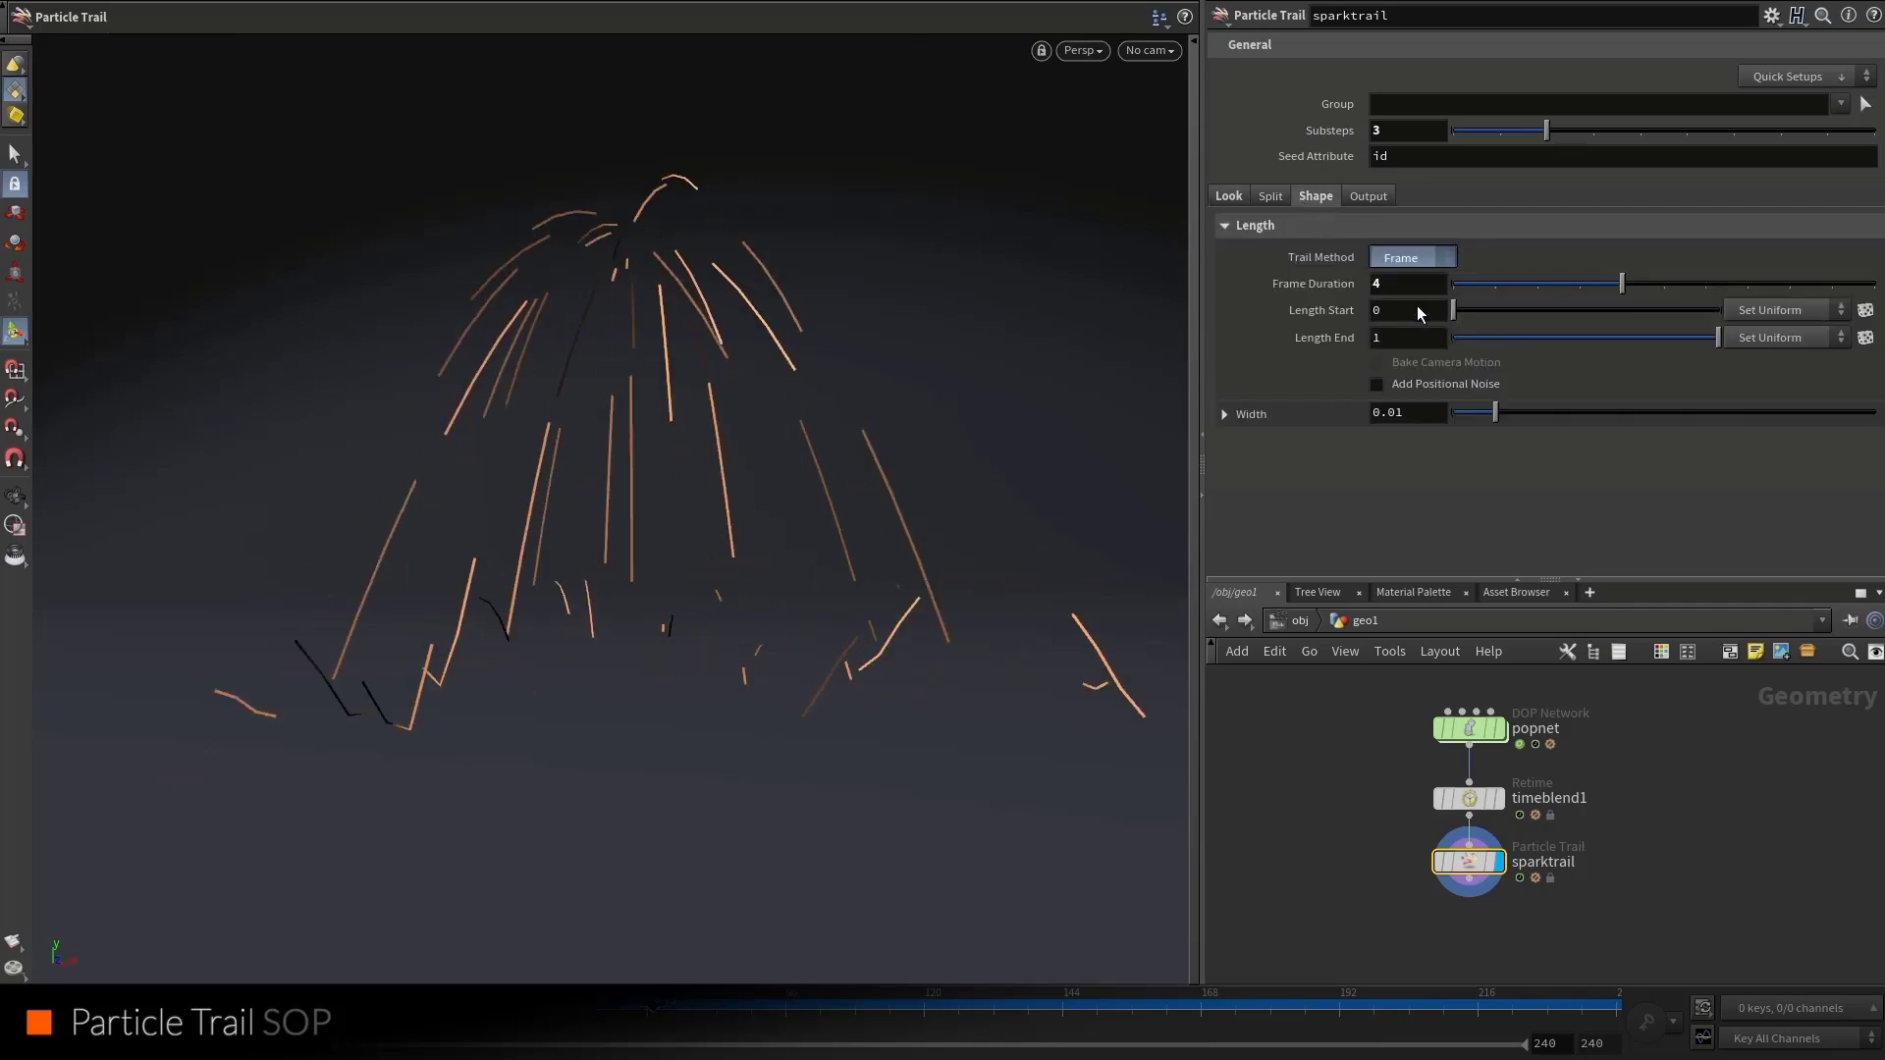
# Display the result of the sparktrail Particle Trail node in the RAIN network
pyautogui.click(1417, 304)
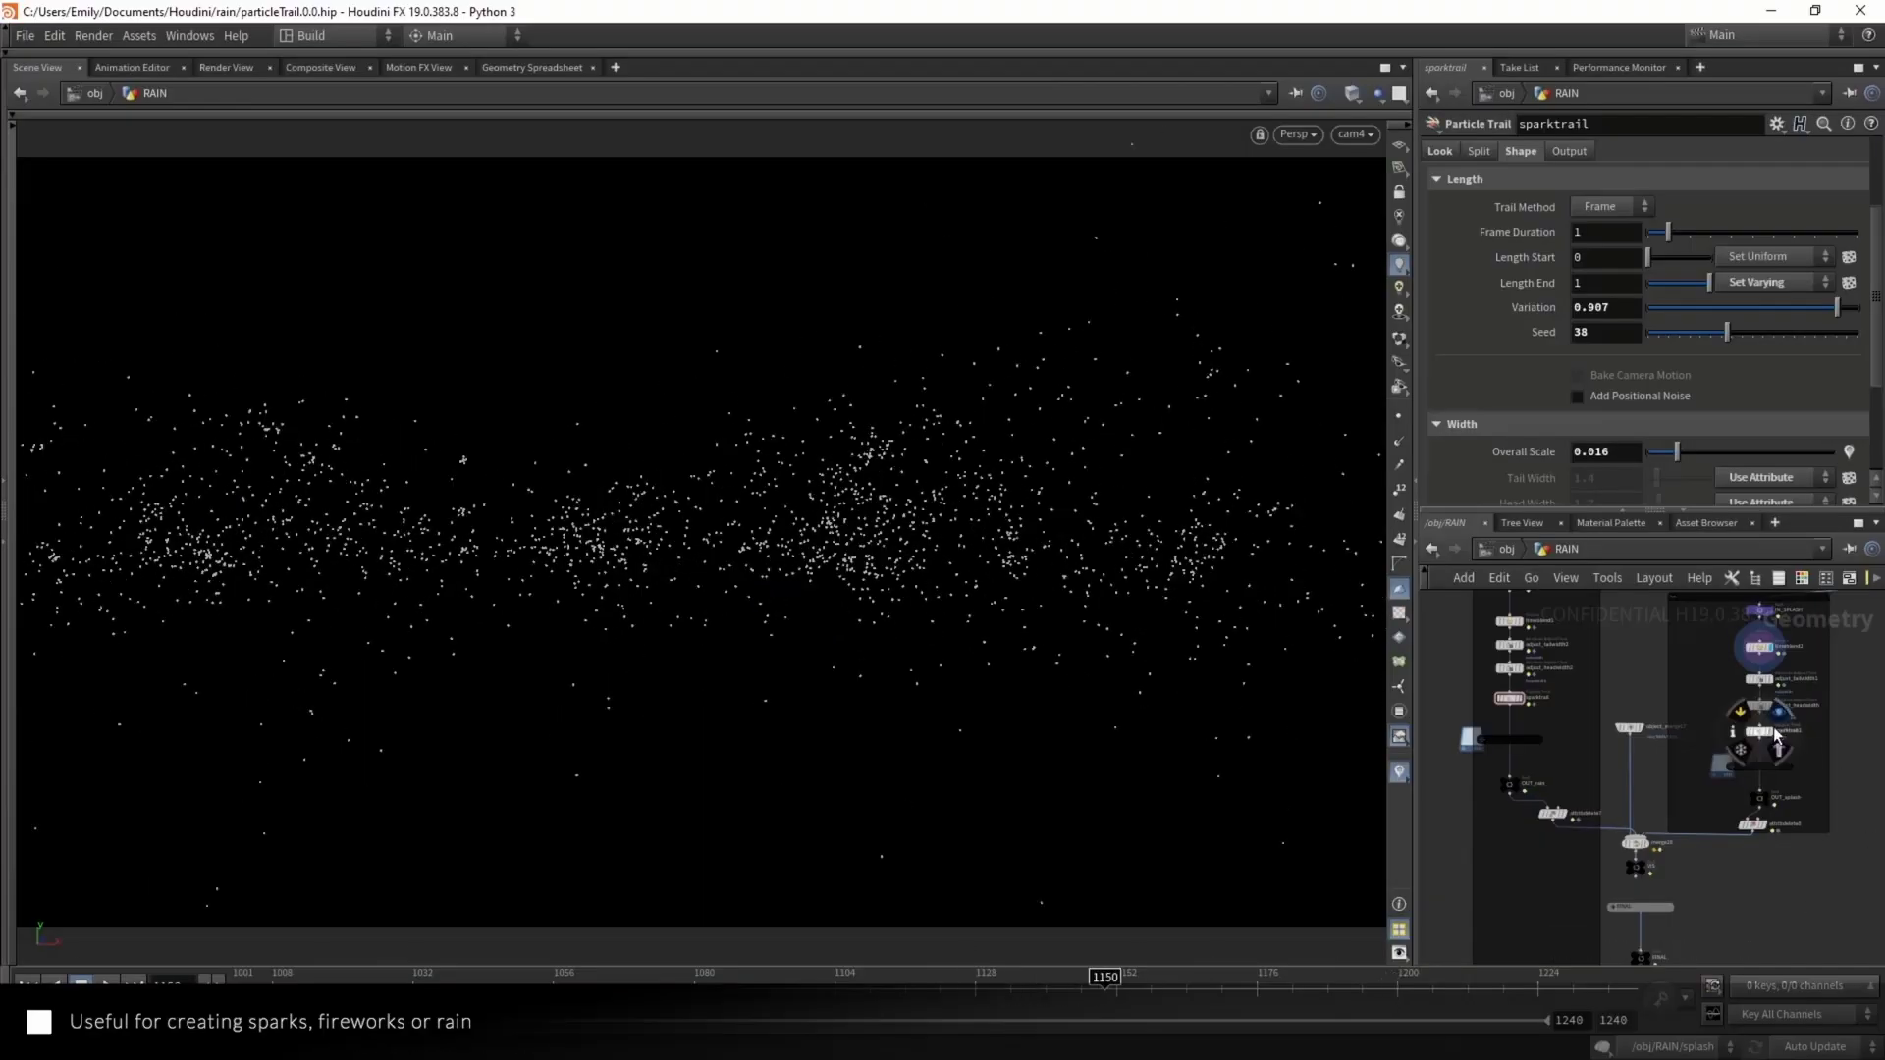
pyautogui.click(1761, 735)
pyautogui.click(1689, 275)
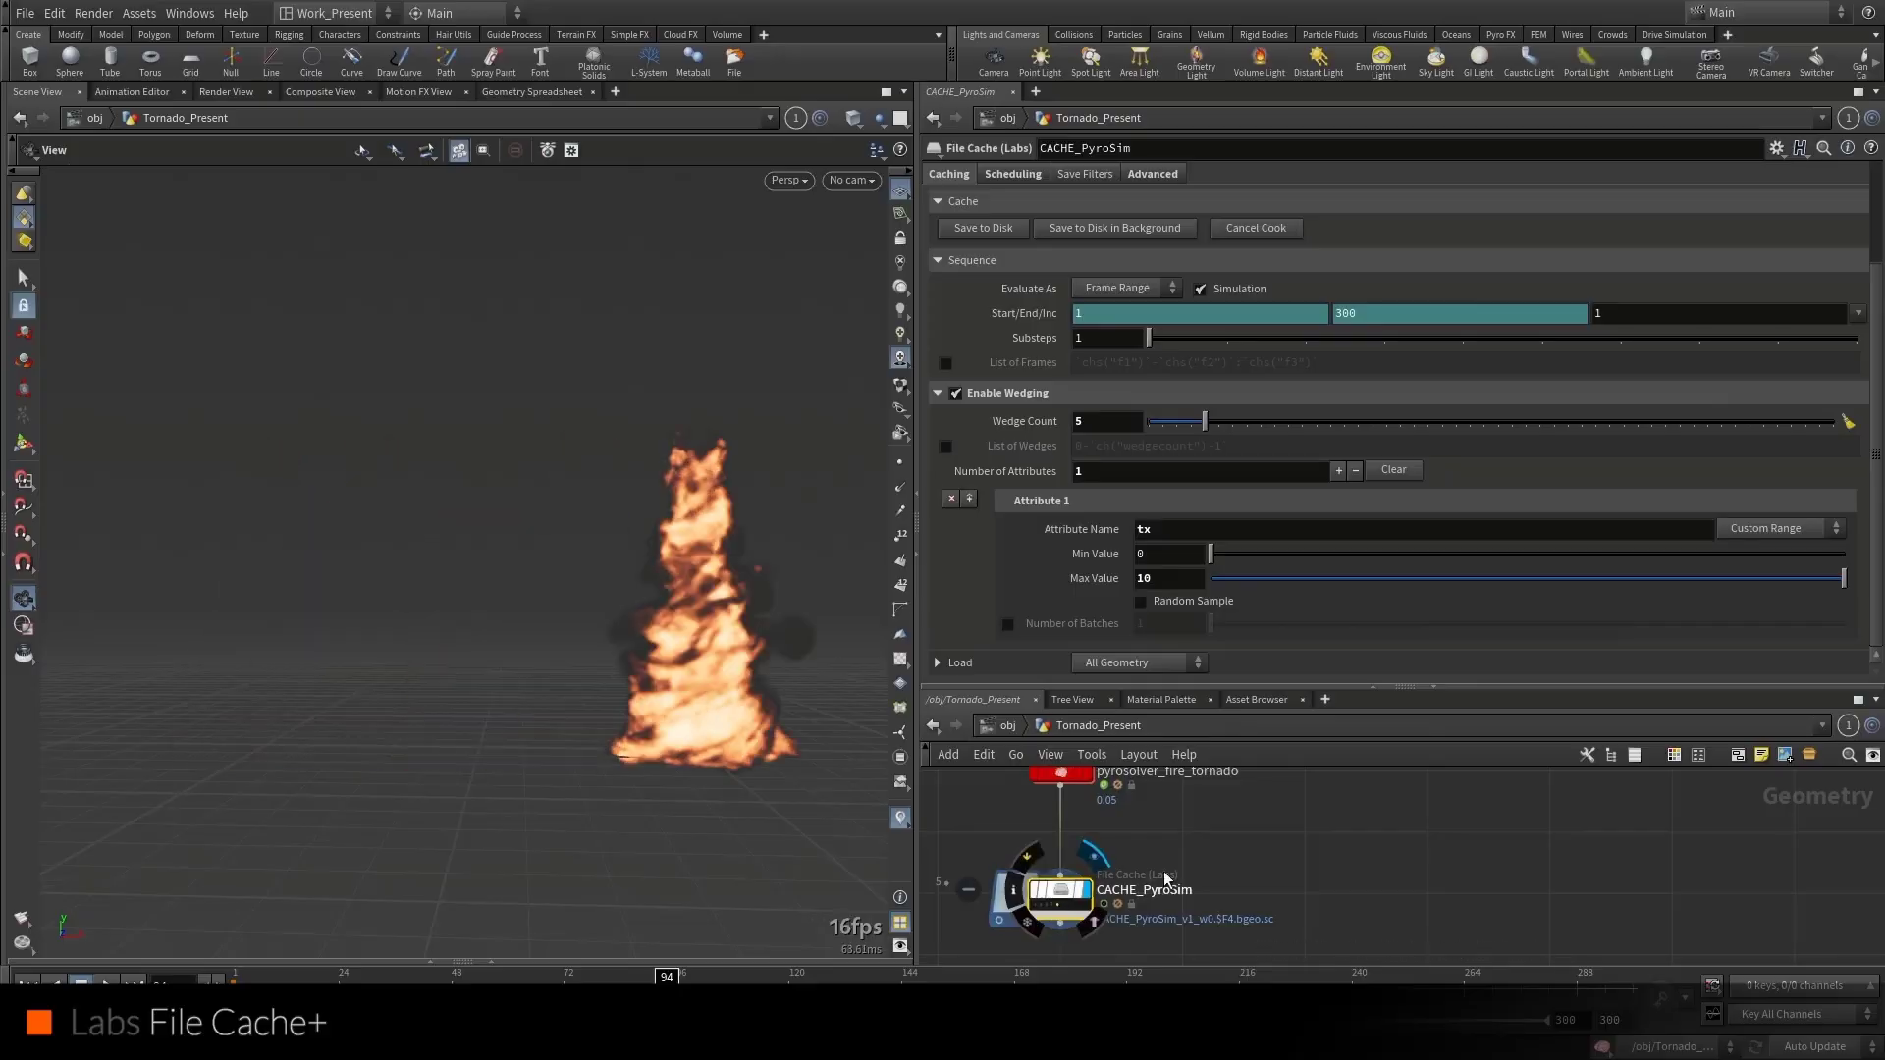
# Enable merging of wedges in the load settings of the CACHE_PyroSim file cache
pyautogui.scroll(-8, 1719, 609)
pyautogui.click(1079, 658)
pyautogui.scroll(-1, 1080, 678)
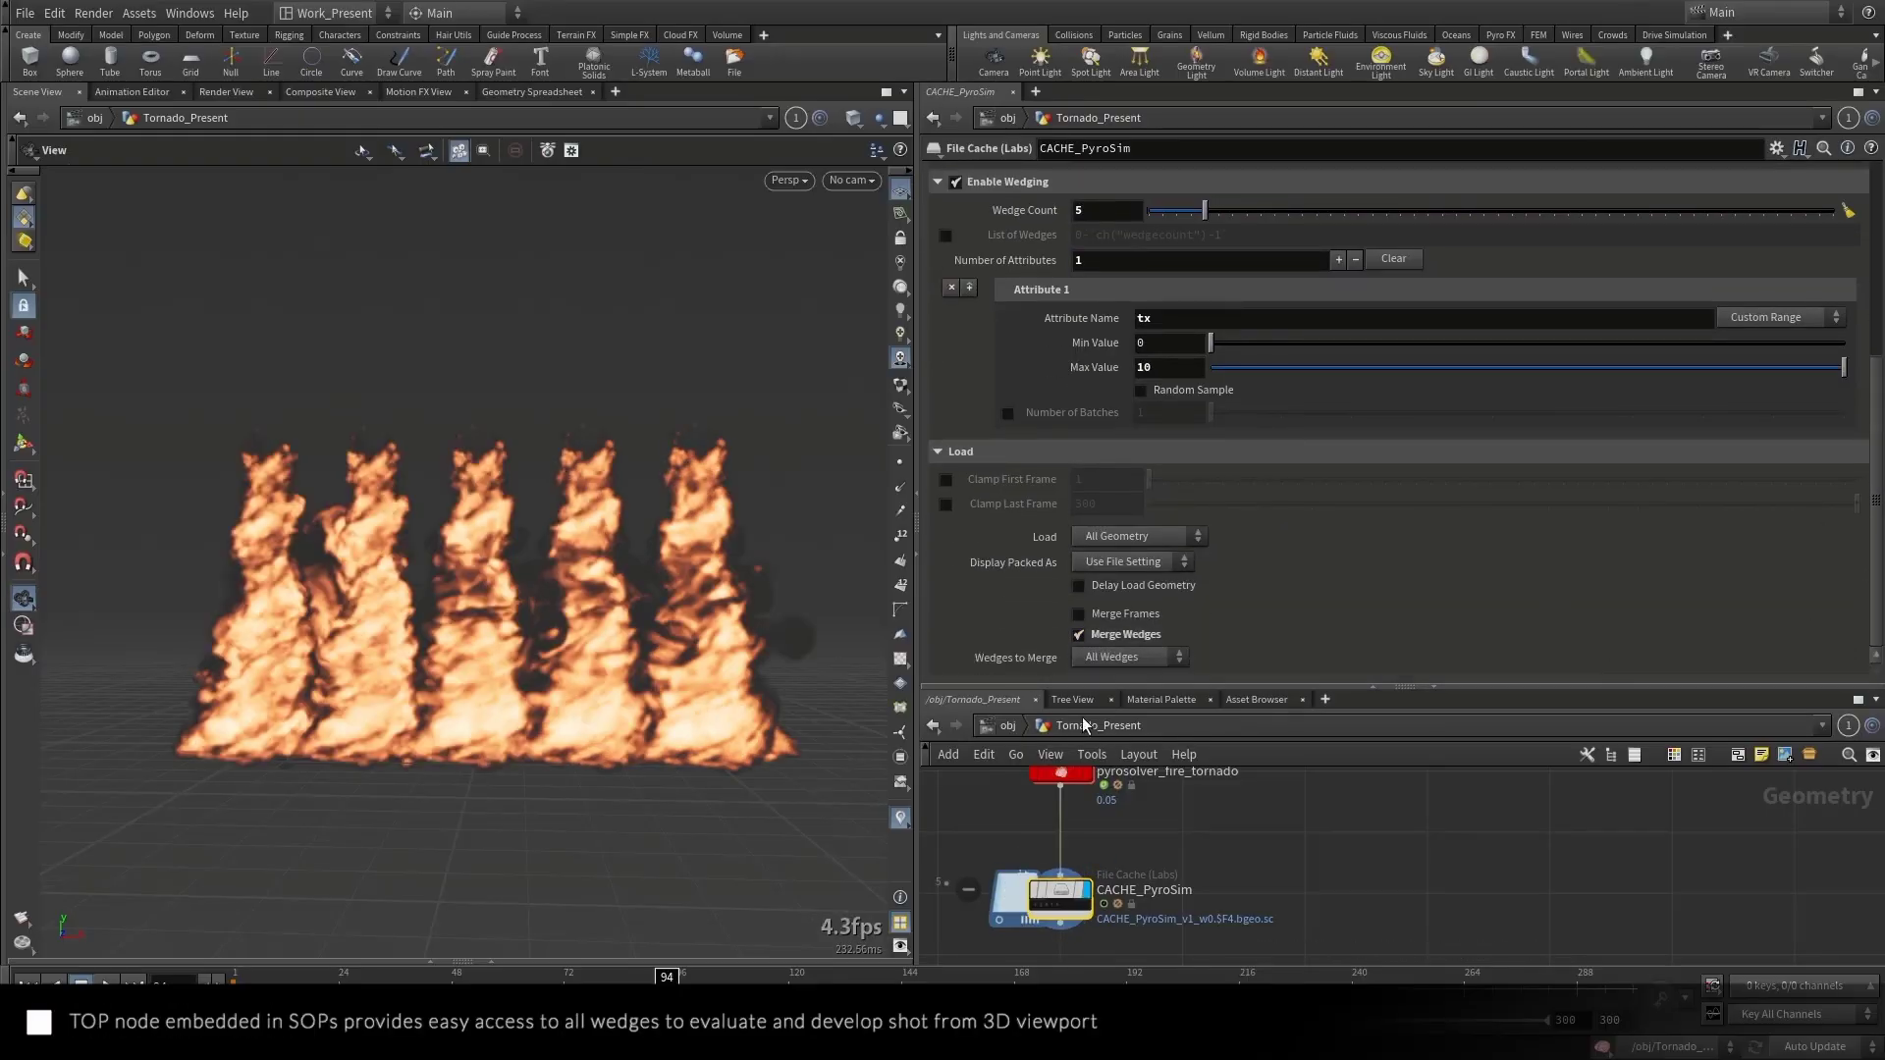
# Set the wedges to merge to List of Wedges and enter 2-4 as the list
pyautogui.click(1117, 716)
pyautogui.scroll(-1, 1077, 659)
pyautogui.click(1094, 658)
pyautogui.write('2-')
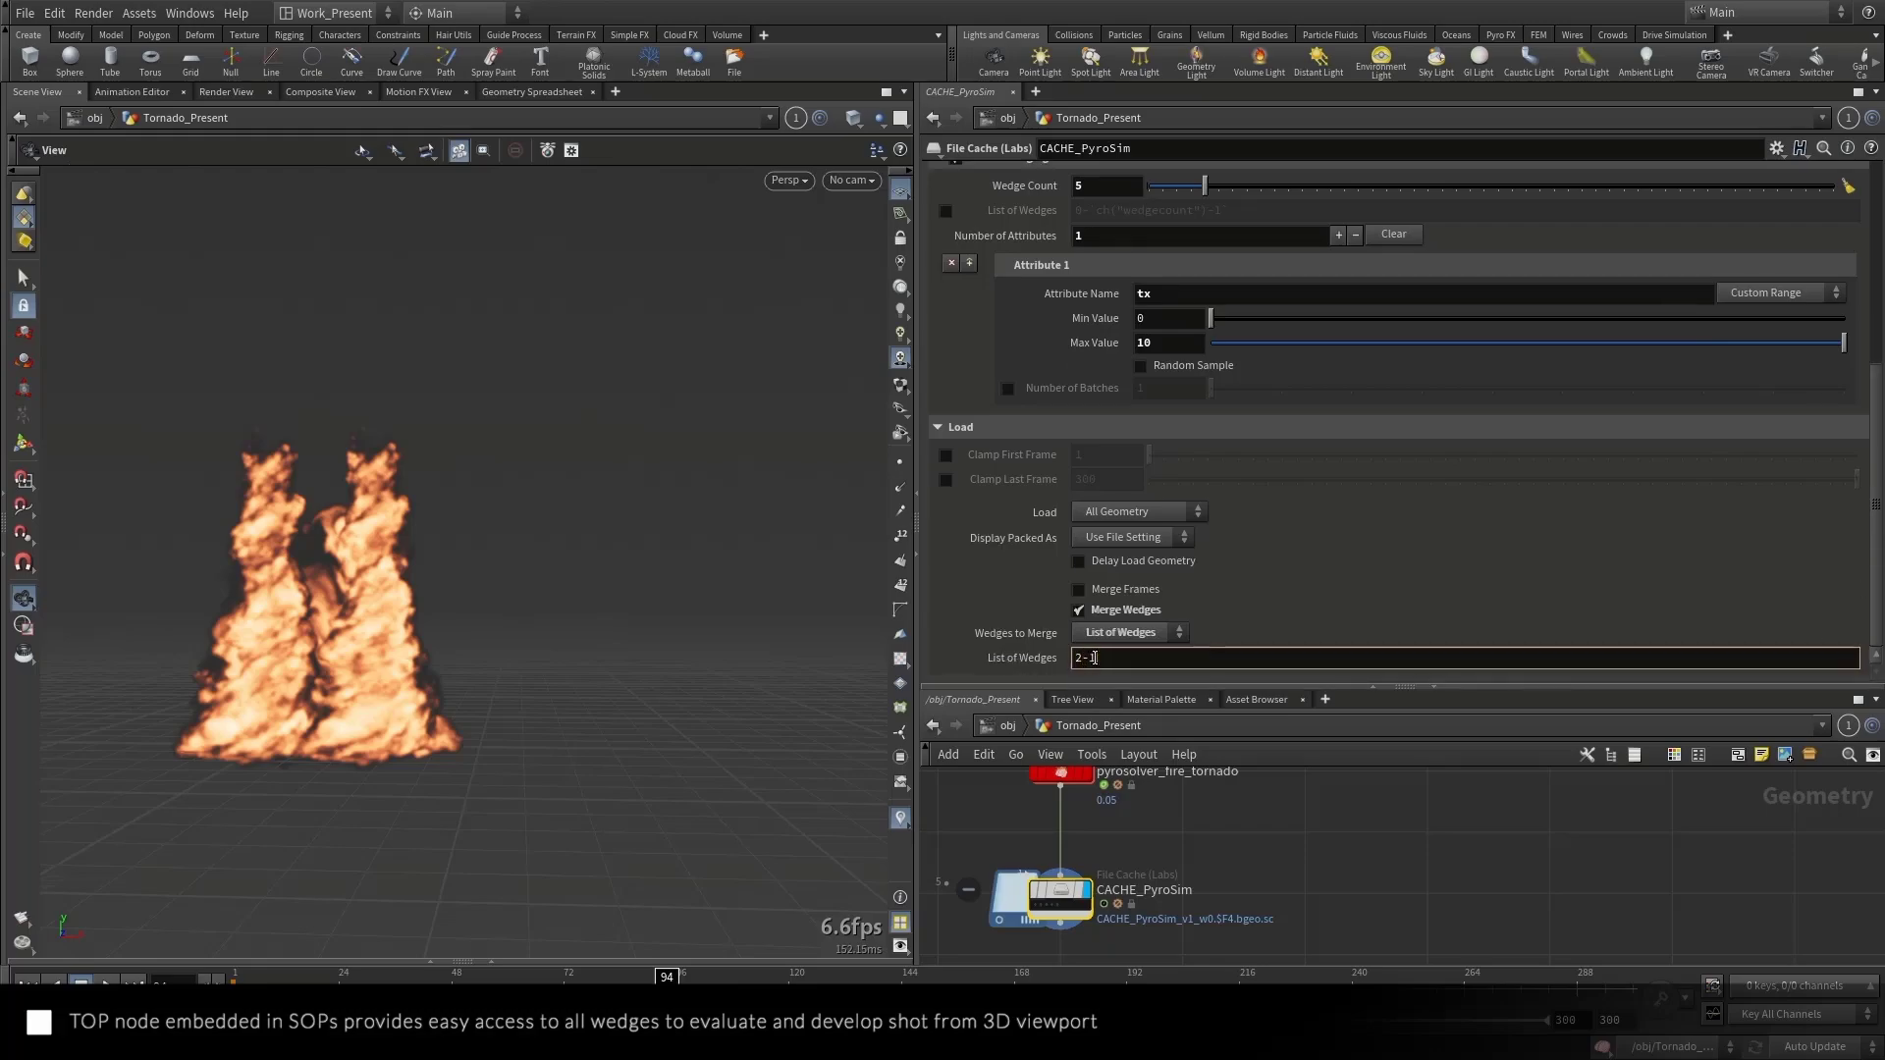
pyautogui.write('4')
pyautogui.press('Return')
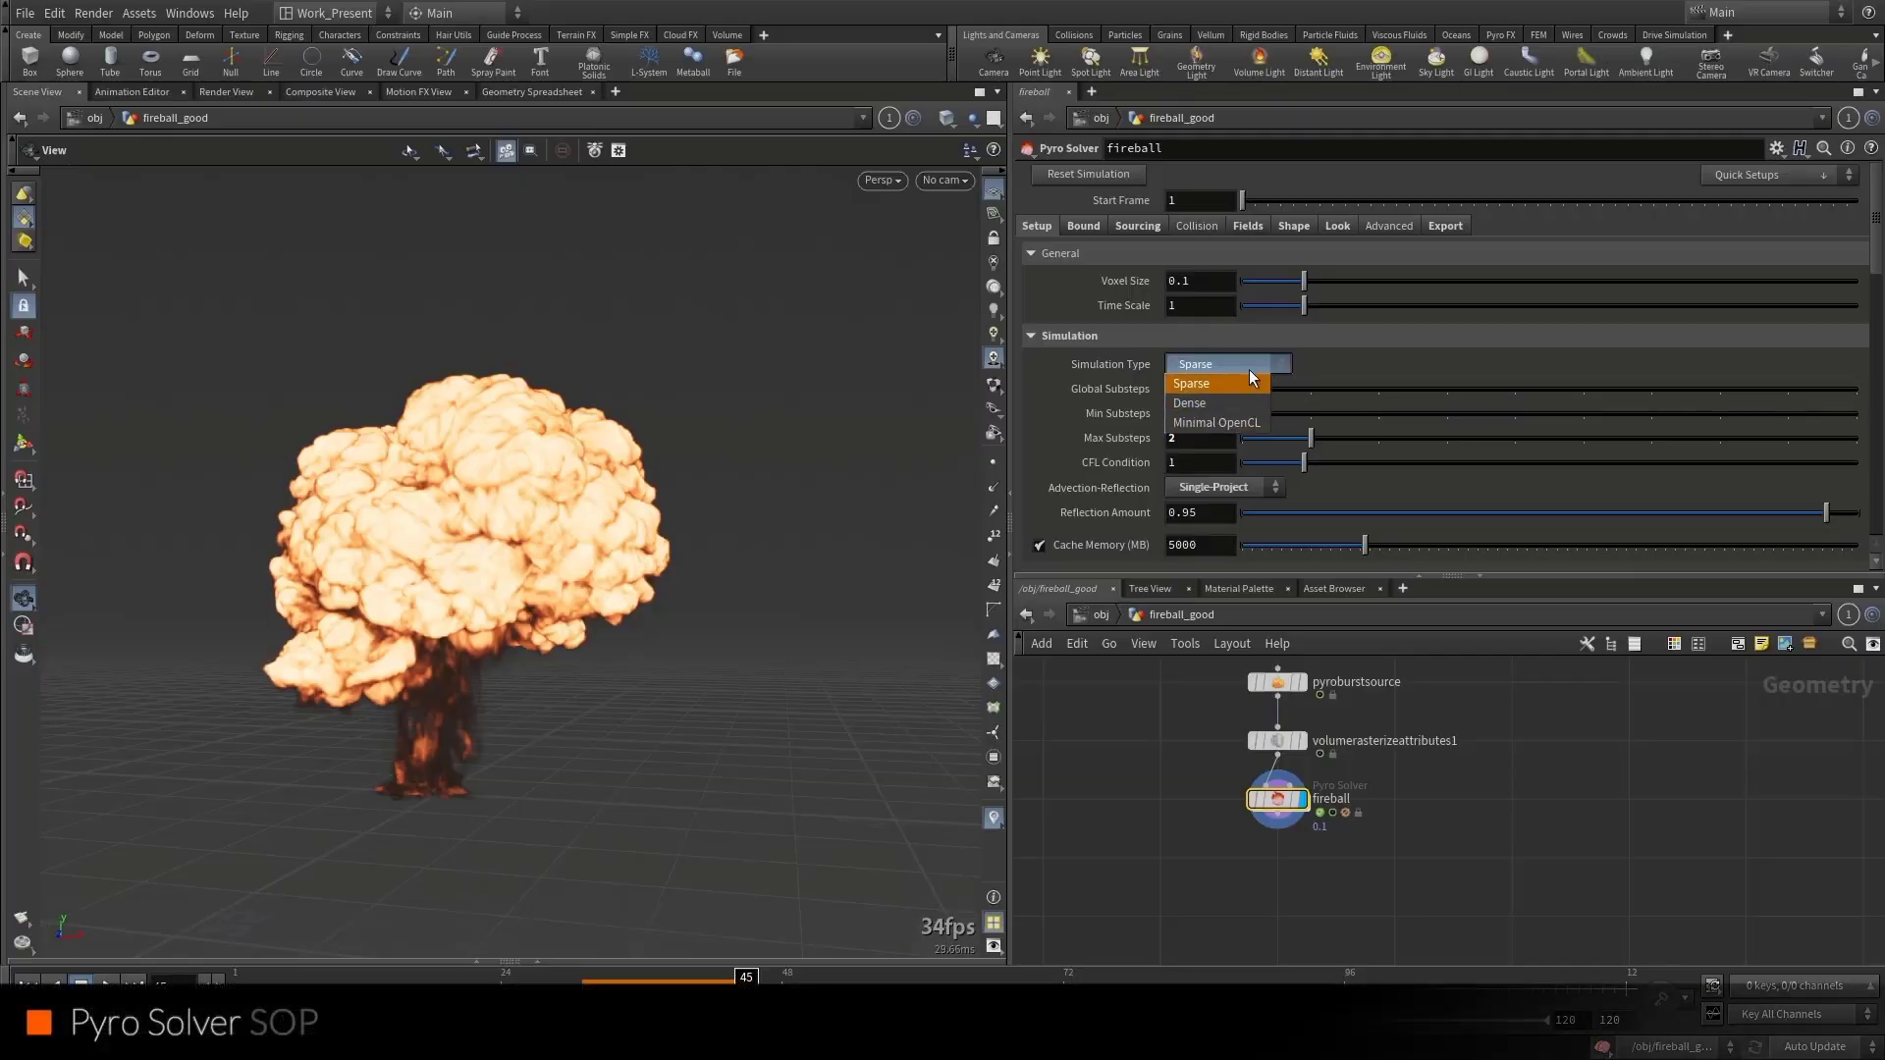
# Set the field guide of the fireball Pyro Solver to Flame and open its shape settings
pyautogui.click(1142, 225)
pyautogui.click(1252, 226)
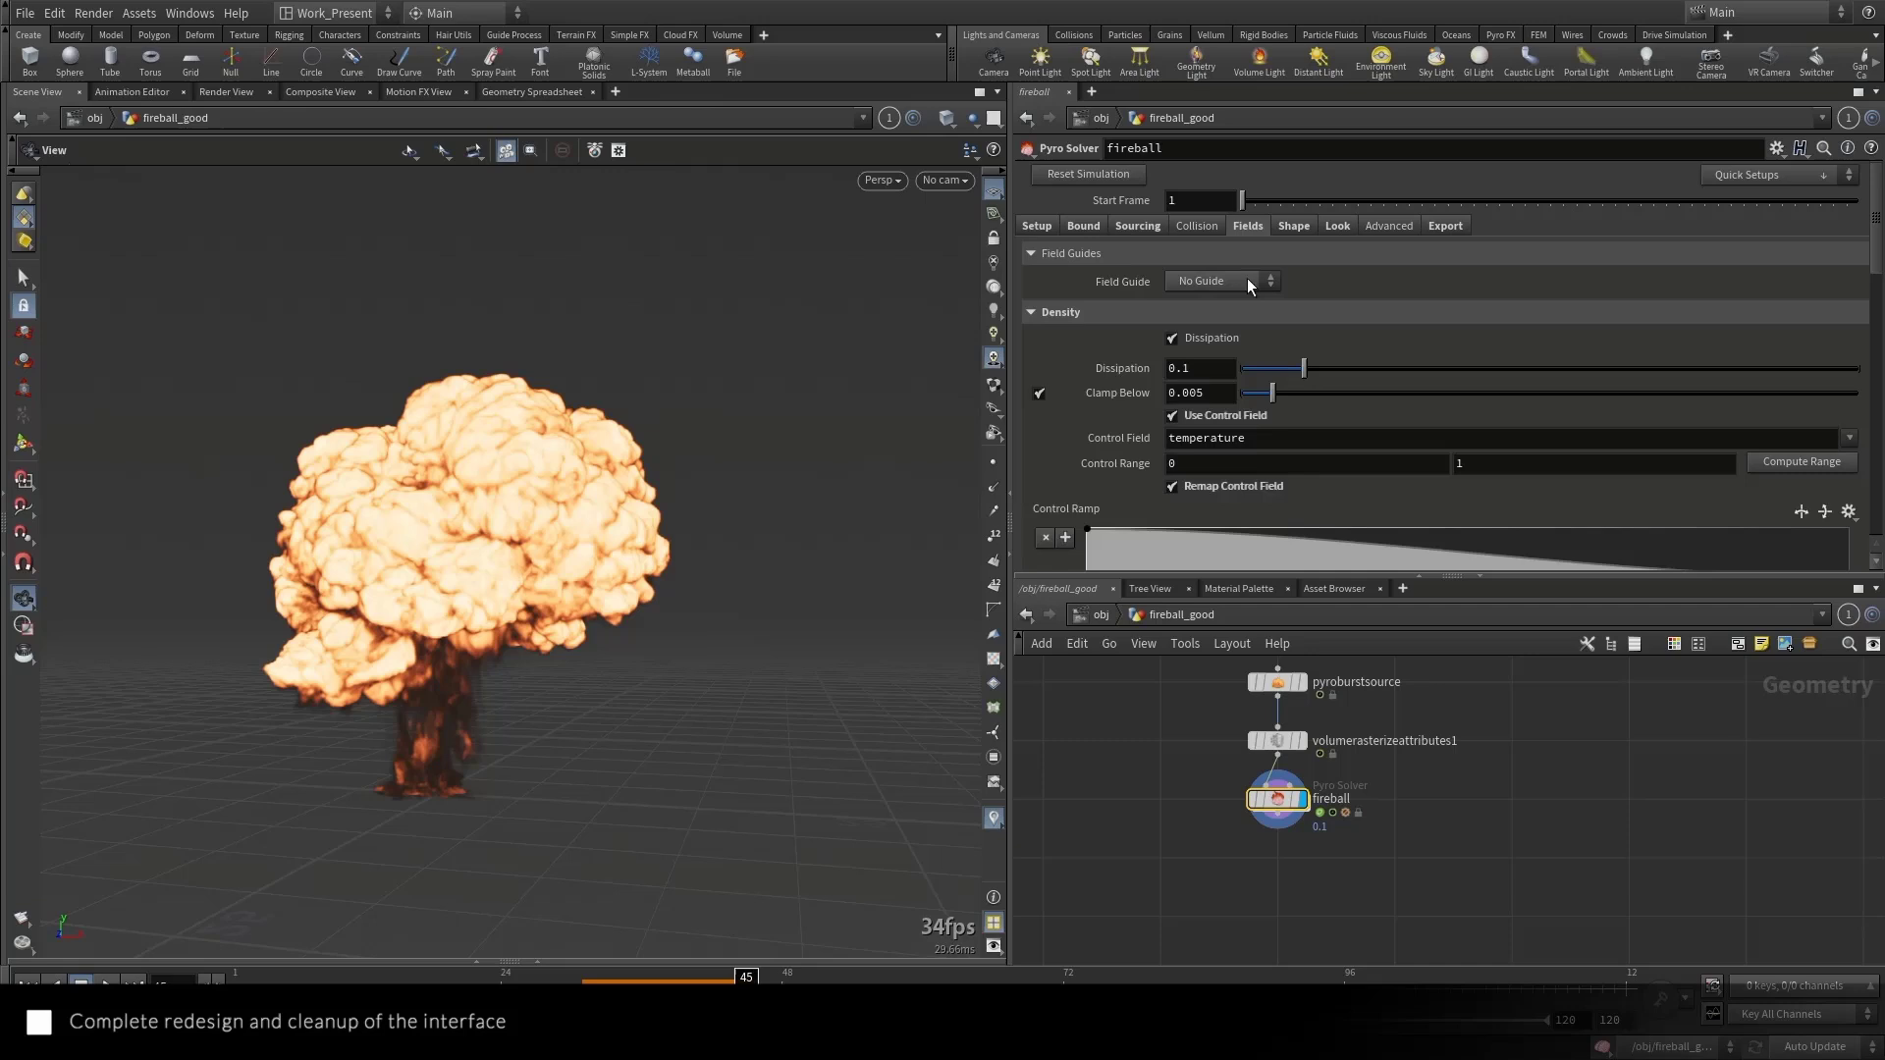
pyautogui.click(1234, 359)
pyautogui.moveTo(569, 677); pyautogui.dragTo(701, 625, button='right')
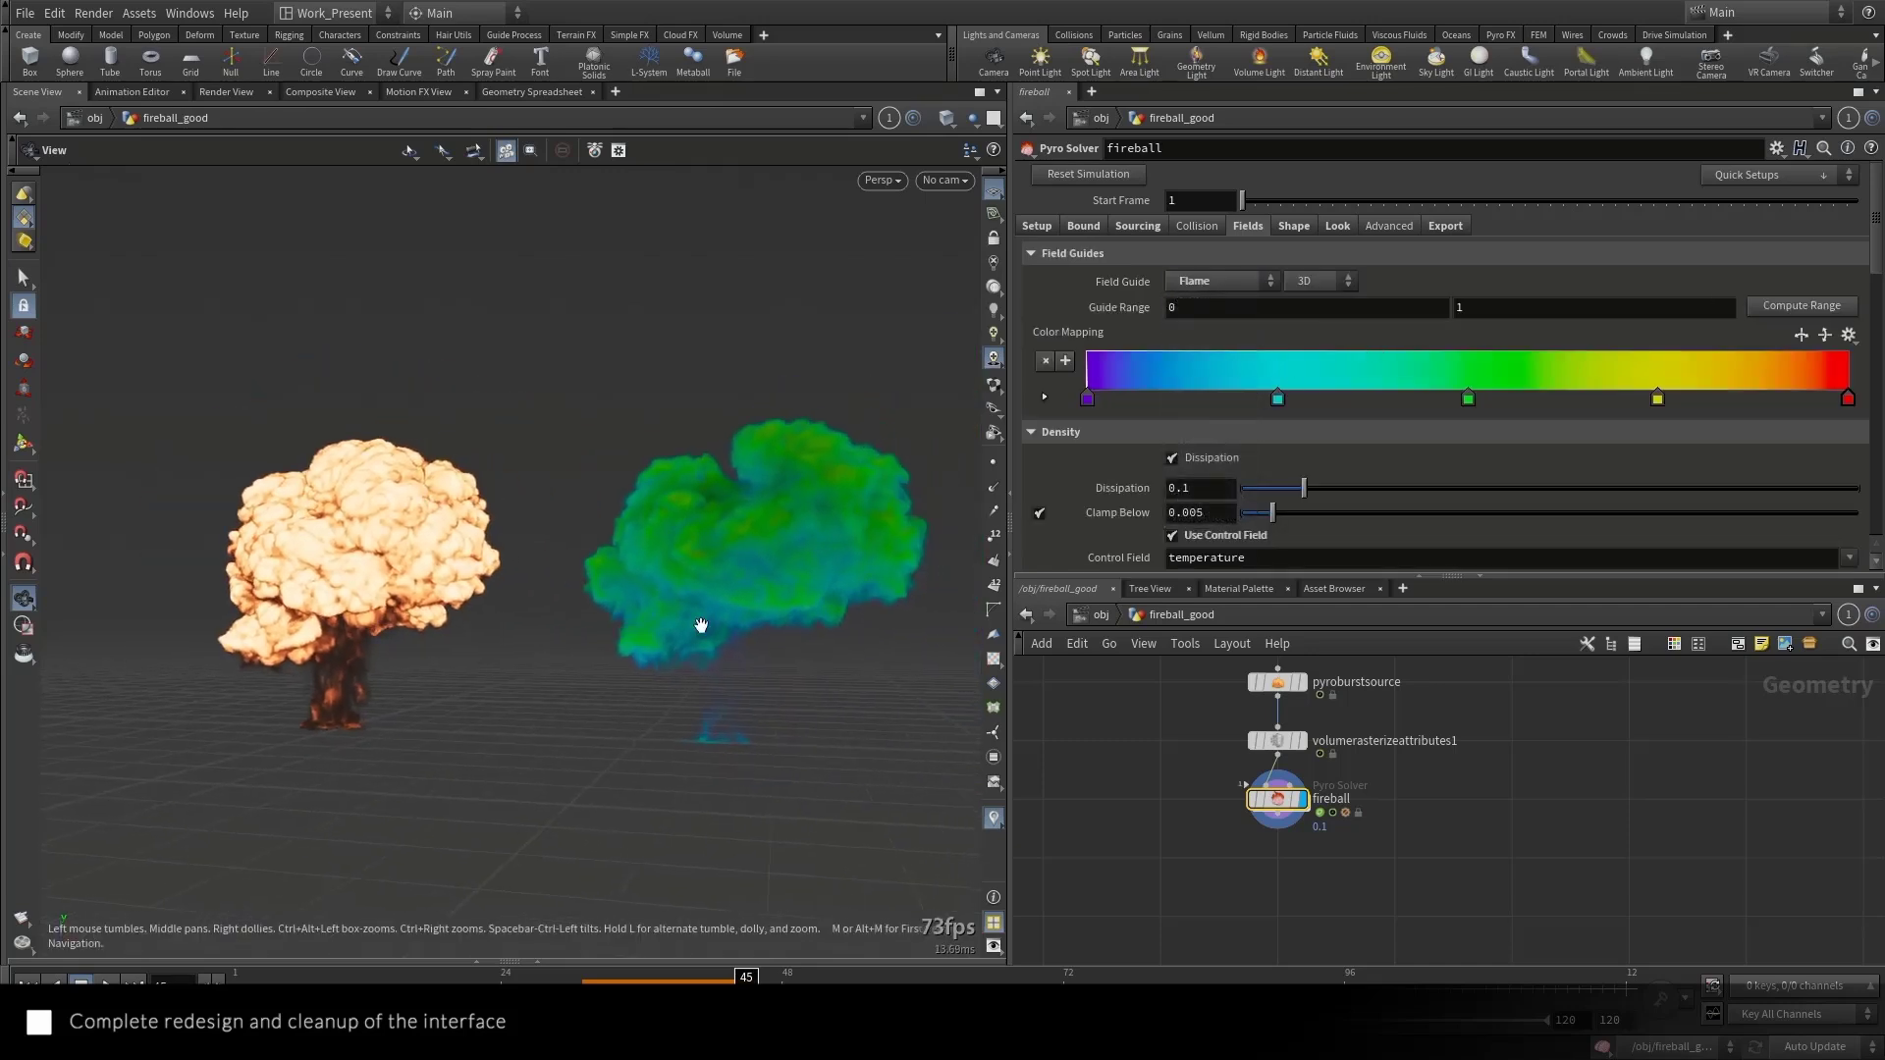
pyautogui.click(1296, 228)
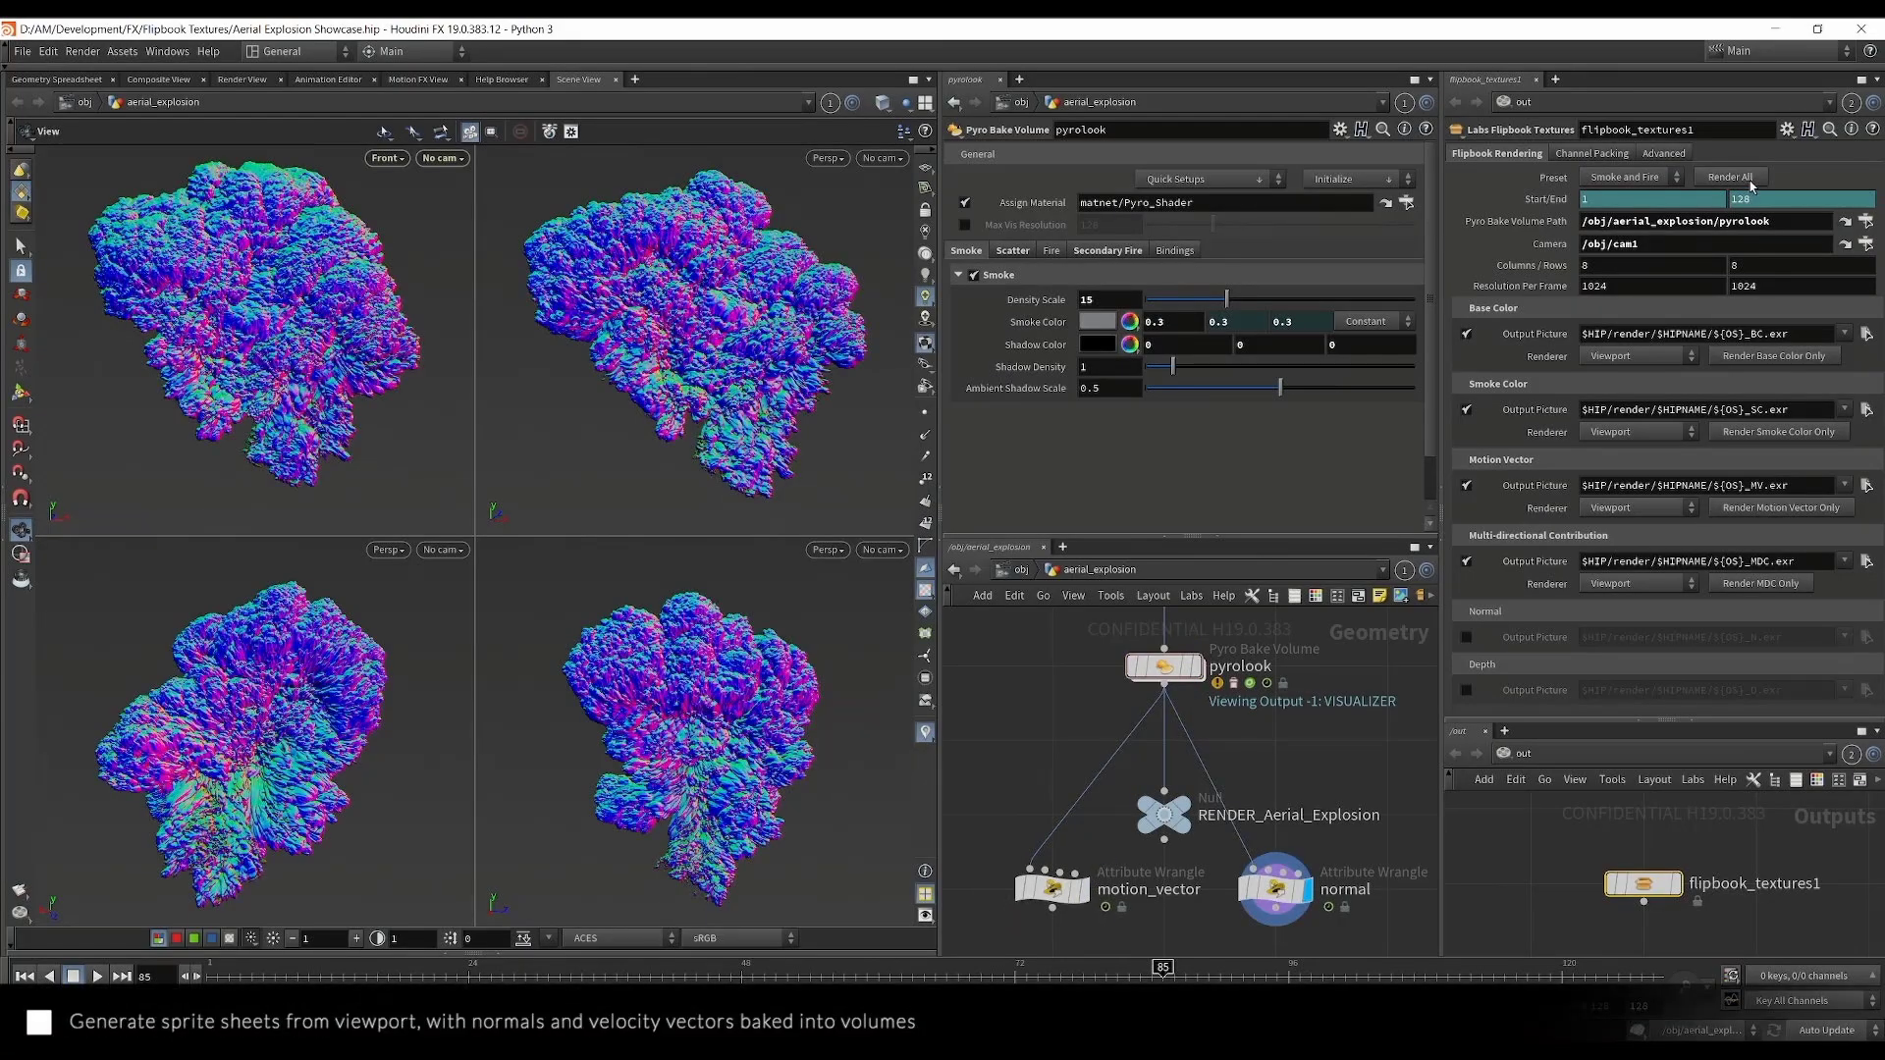
# Render all sprite sheet textures from the flipbook_textures1 node and view the rendered sheet
pyautogui.click(1763, 177)
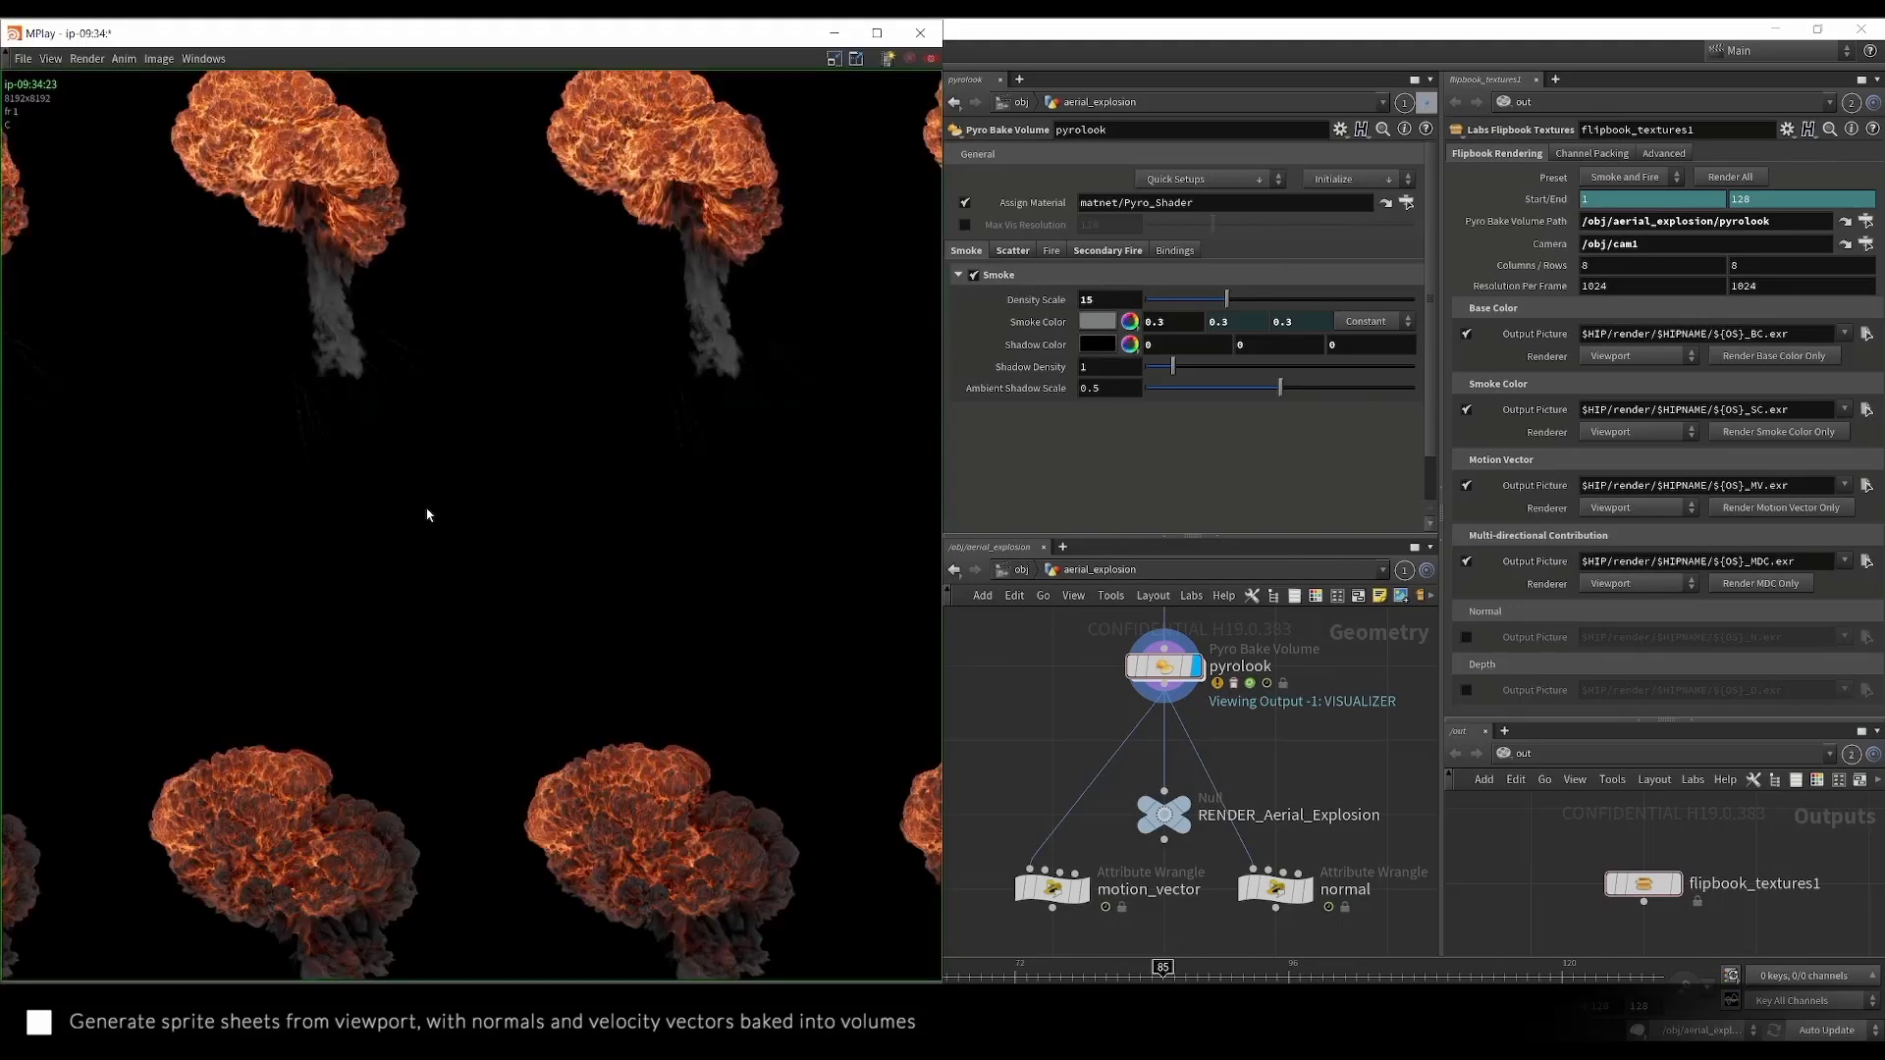
pyautogui.scroll(-5, 427, 514)
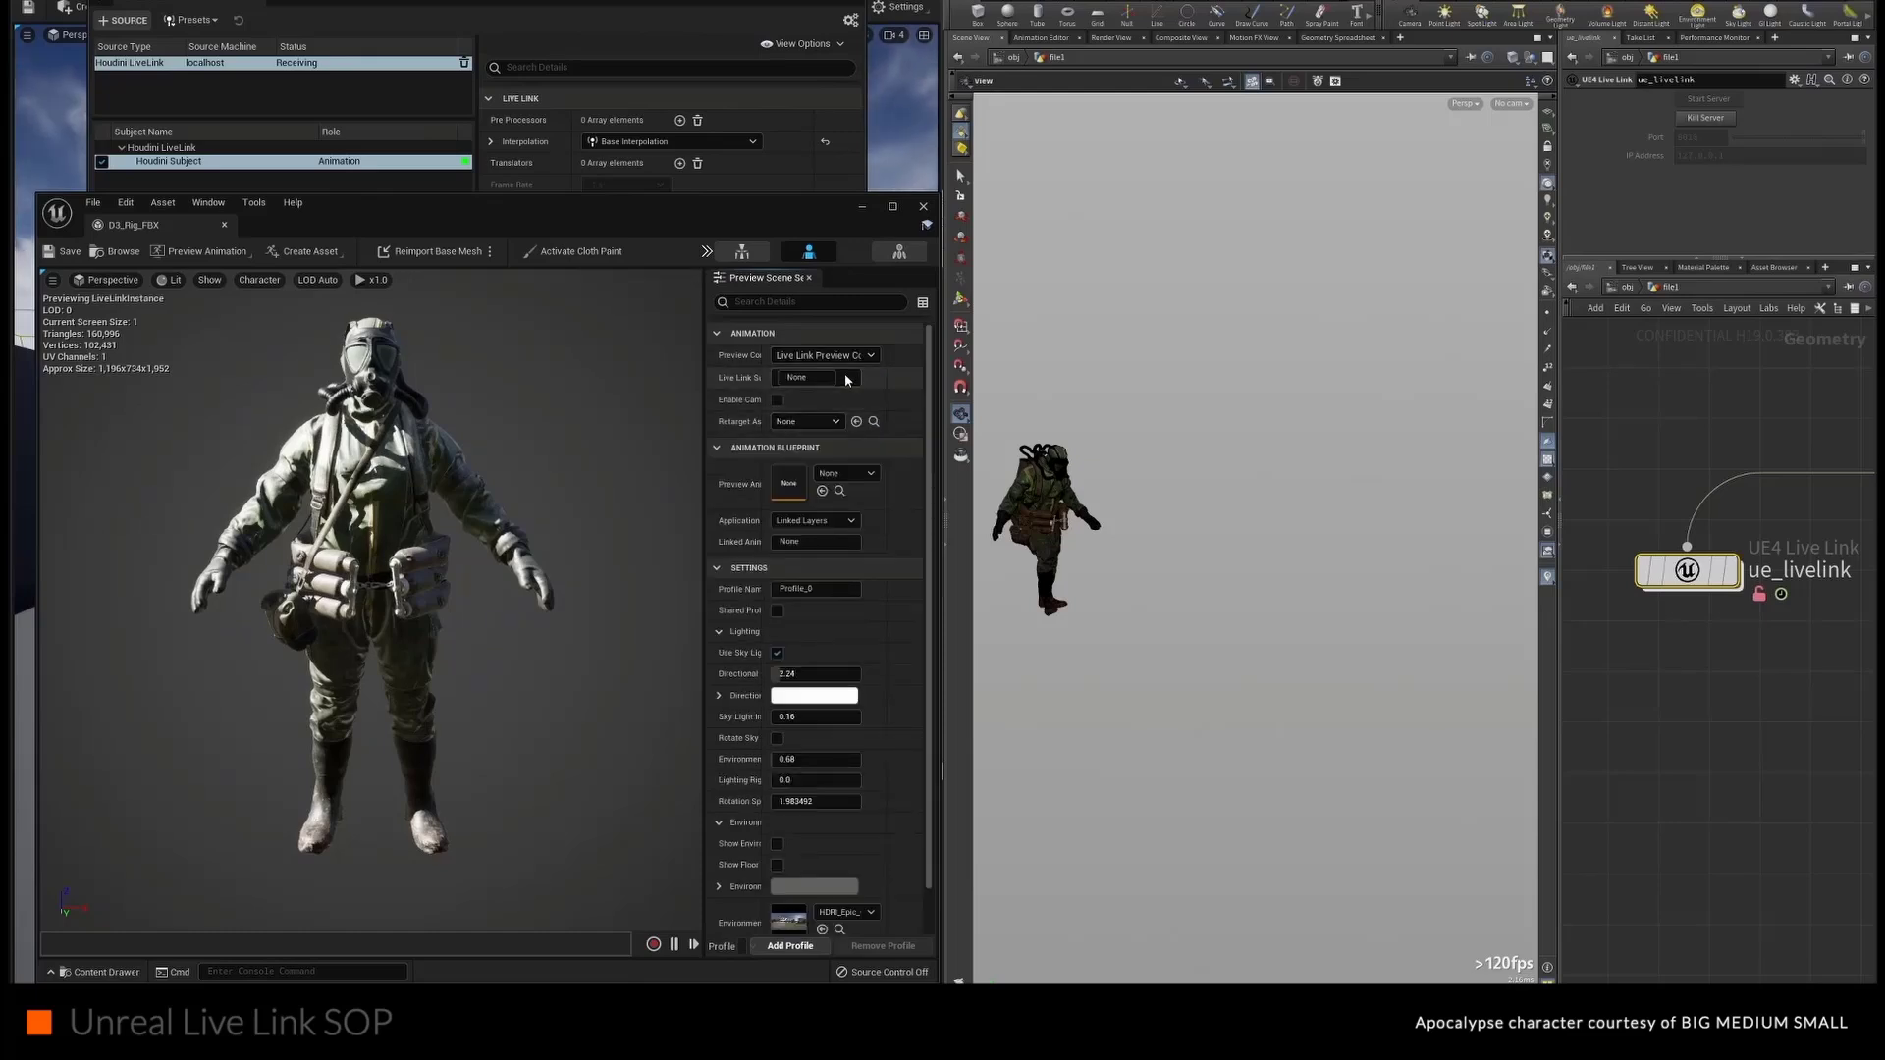
# Set the Live Link subject of the D3_Rig_FBX preview to Houdini Subject
pyautogui.click(842, 435)
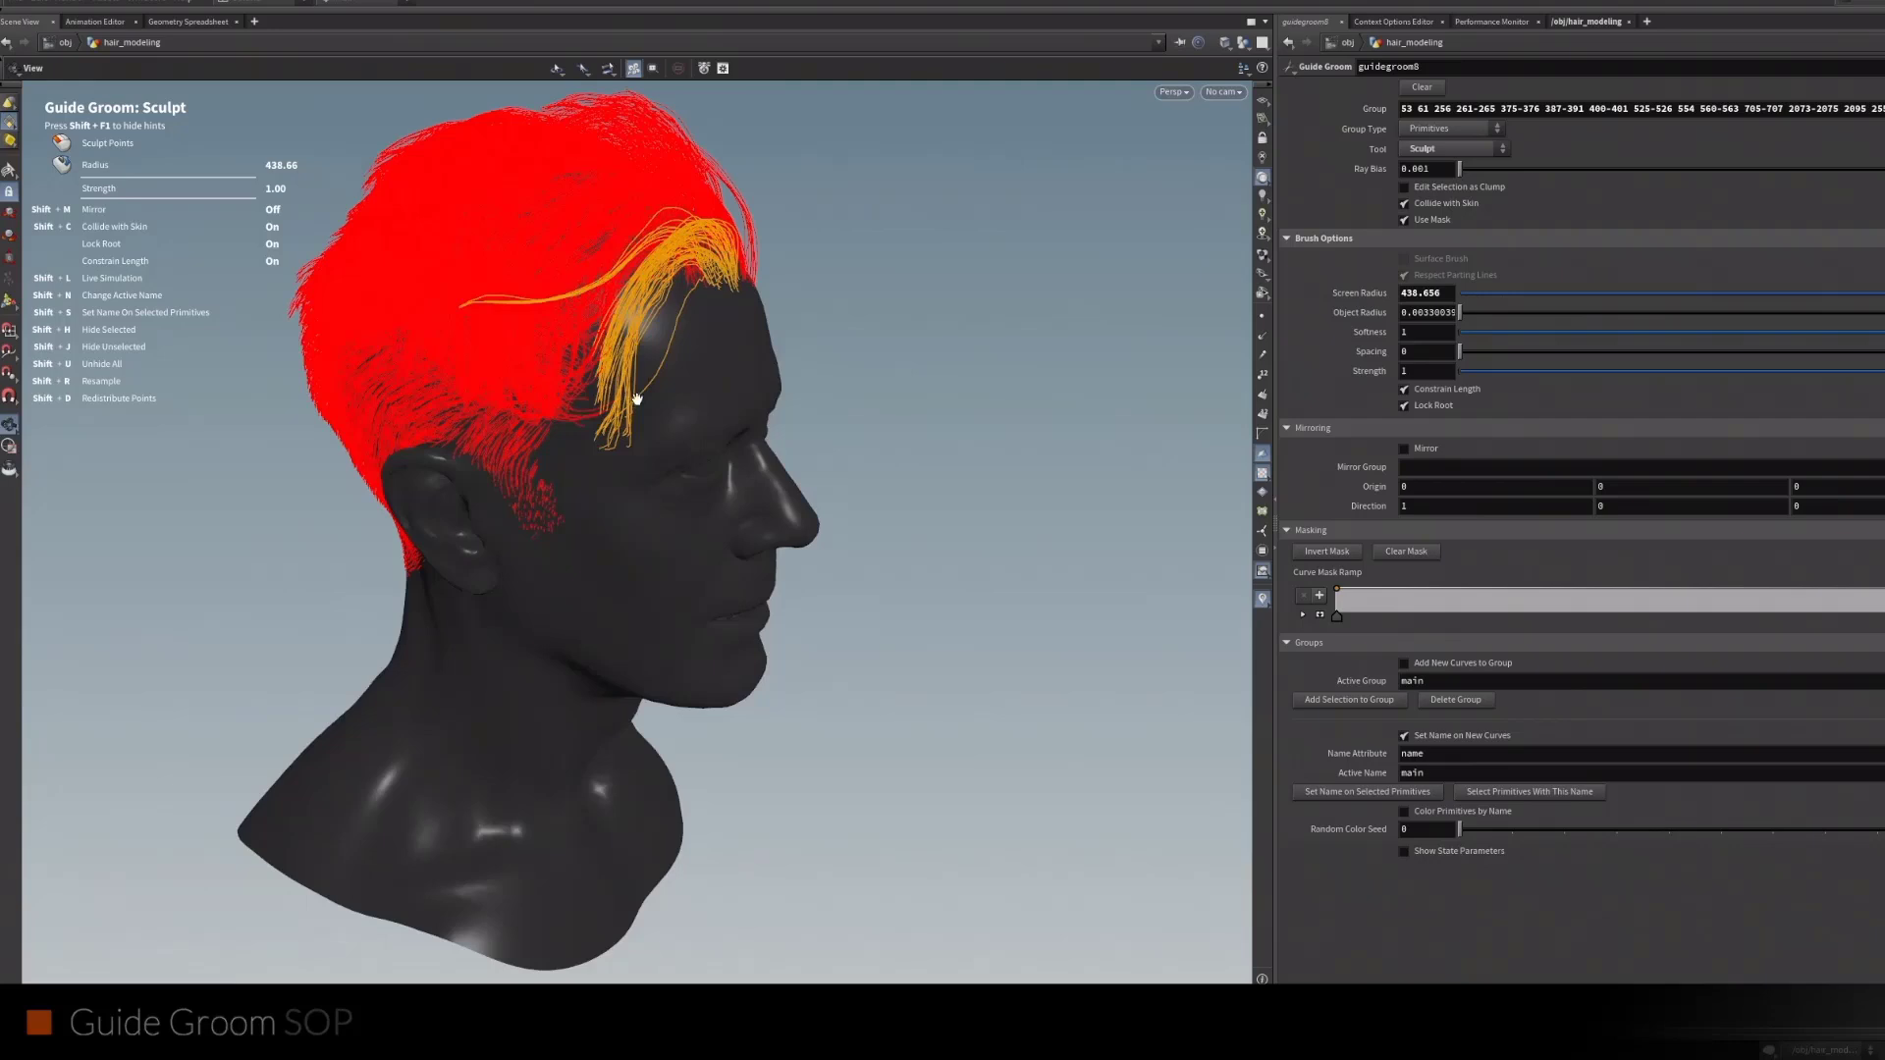
# Sculpt the selected fringe guides above the forehead upward with the Guide Groom Sculpt tool
pyautogui.moveTo(631, 399); pyautogui.dragTo(661, 351)
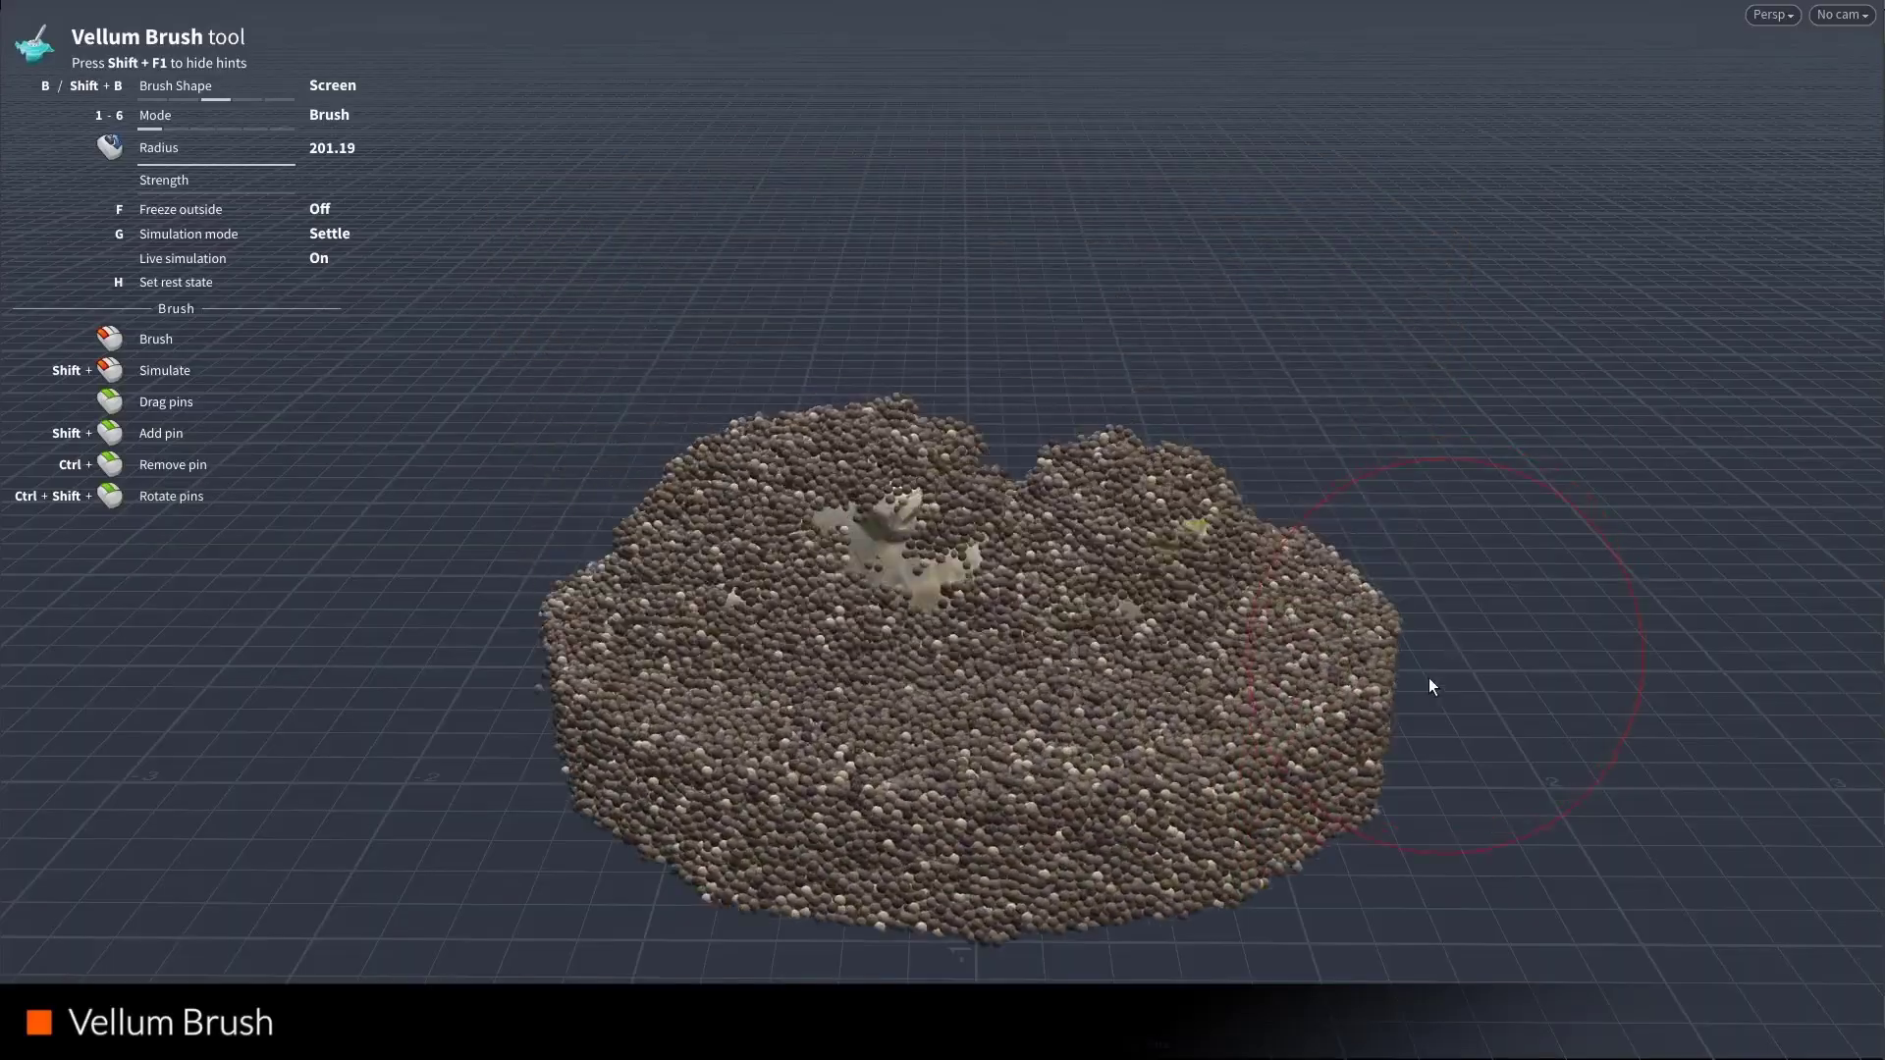
# Brush the grains at the outer edge of the pile with the Vellum Brush in Settle mode
pyautogui.moveTo(1431, 684)
pyautogui.mouseDown()
pyautogui.moveTo(1325, 749)
pyautogui.moveTo(1141, 642)
pyautogui.moveTo(1220, 528)
pyautogui.moveTo(1035, 355)
pyautogui.moveTo(787, 483)
pyautogui.moveTo(901, 666)
pyautogui.moveTo(1580, 946)
pyautogui.moveTo(1828, 942)
pyautogui.moveTo(1309, 560)
pyautogui.moveTo(1115, 736)
pyautogui.moveTo(728, 729)
pyautogui.moveTo(593, 623)
pyautogui.moveTo(909, 671)
pyautogui.moveTo(458, 888)
pyautogui.moveTo(443, 528)
pyautogui.moveTo(545, 560)
pyautogui.moveTo(1214, 573)
pyautogui.moveTo(868, 352)
pyautogui.moveTo(591, 281)
pyautogui.moveTo(916, 581)
pyautogui.moveTo(972, 594)
pyautogui.moveTo(598, 718)
pyautogui.moveTo(1520, 872)
pyautogui.moveTo(1655, 920)
pyautogui.moveTo(1231, 889)
pyautogui.moveTo(1044, 766)
pyautogui.moveTo(858, 579)
pyautogui.moveTo(644, 430)
pyautogui.moveTo(378, 365)
pyautogui.moveTo(994, 499)
pyautogui.moveTo(1583, 760)
pyautogui.mouseUp()
pyautogui.scroll(4, 857, 569)
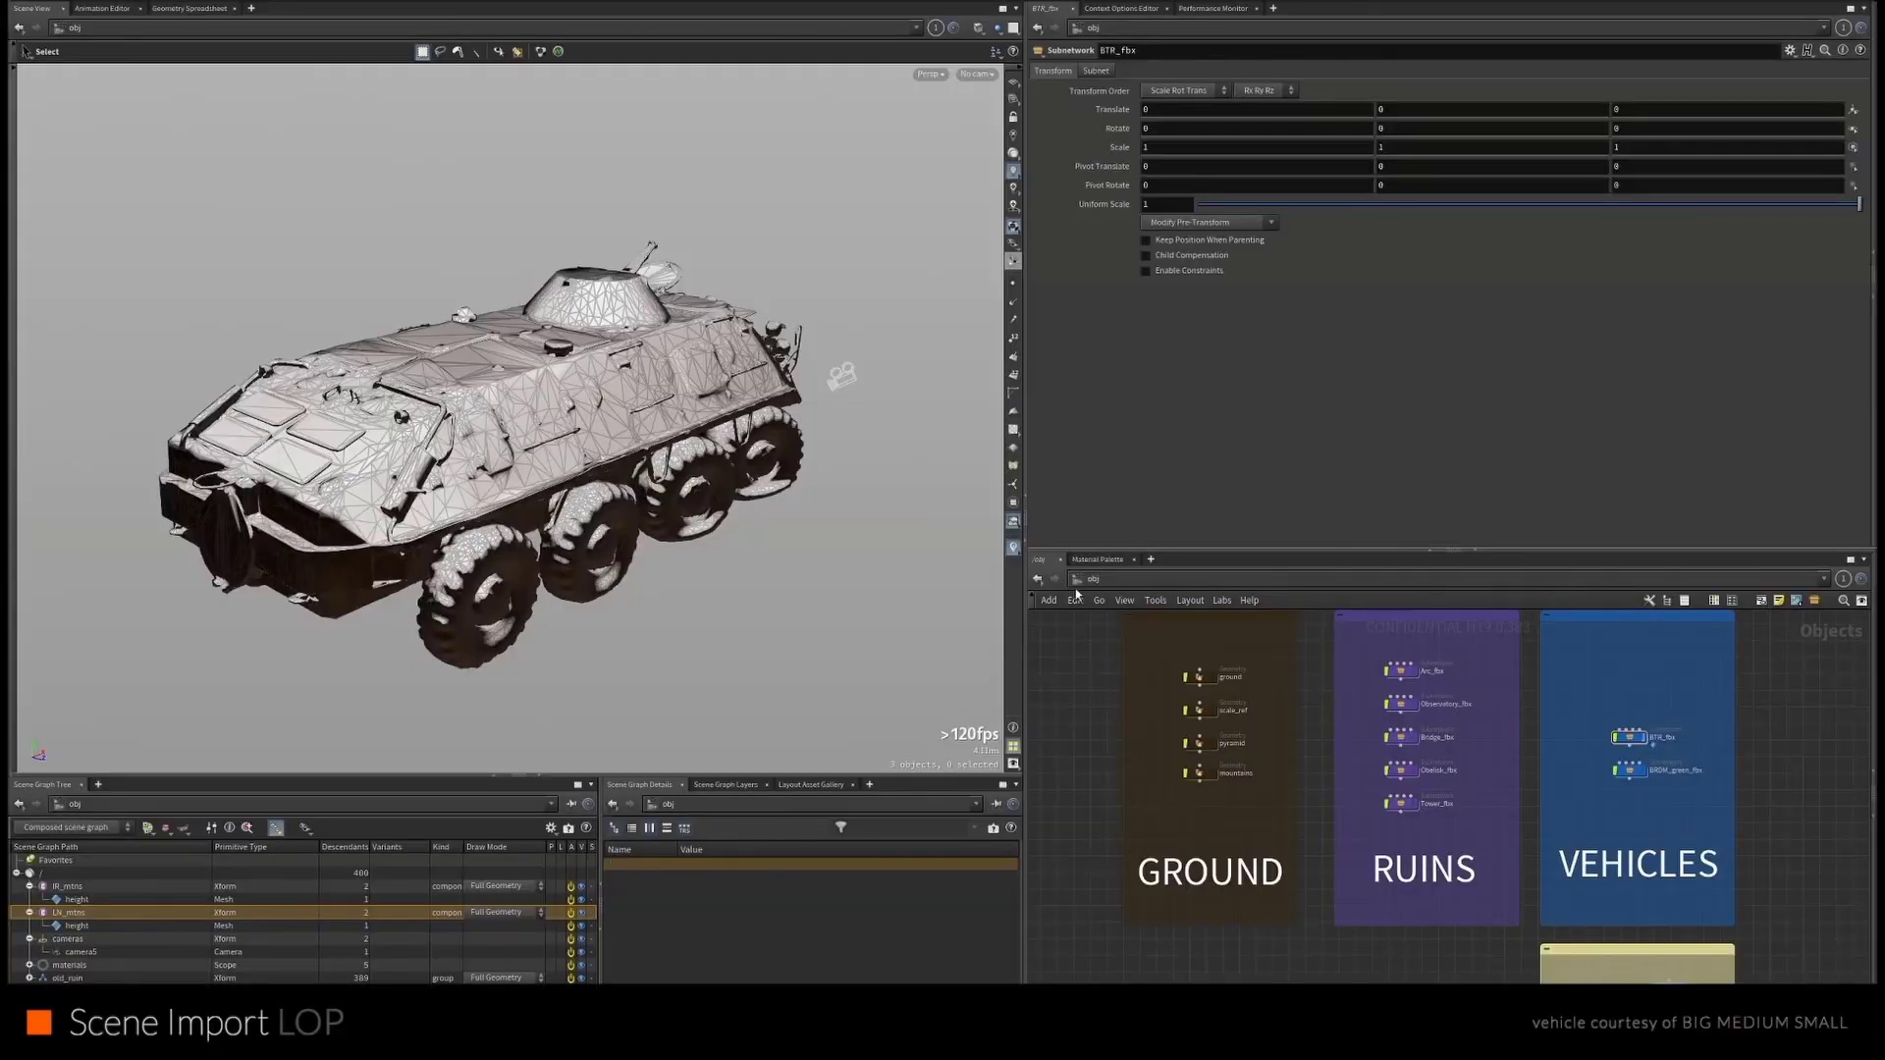
# Open the materials network inside the BTR_fbx vehicle and examine the V7_BTR shader
pyautogui.doubleClick(1628, 738)
pyautogui.doubleClick(1317, 871)
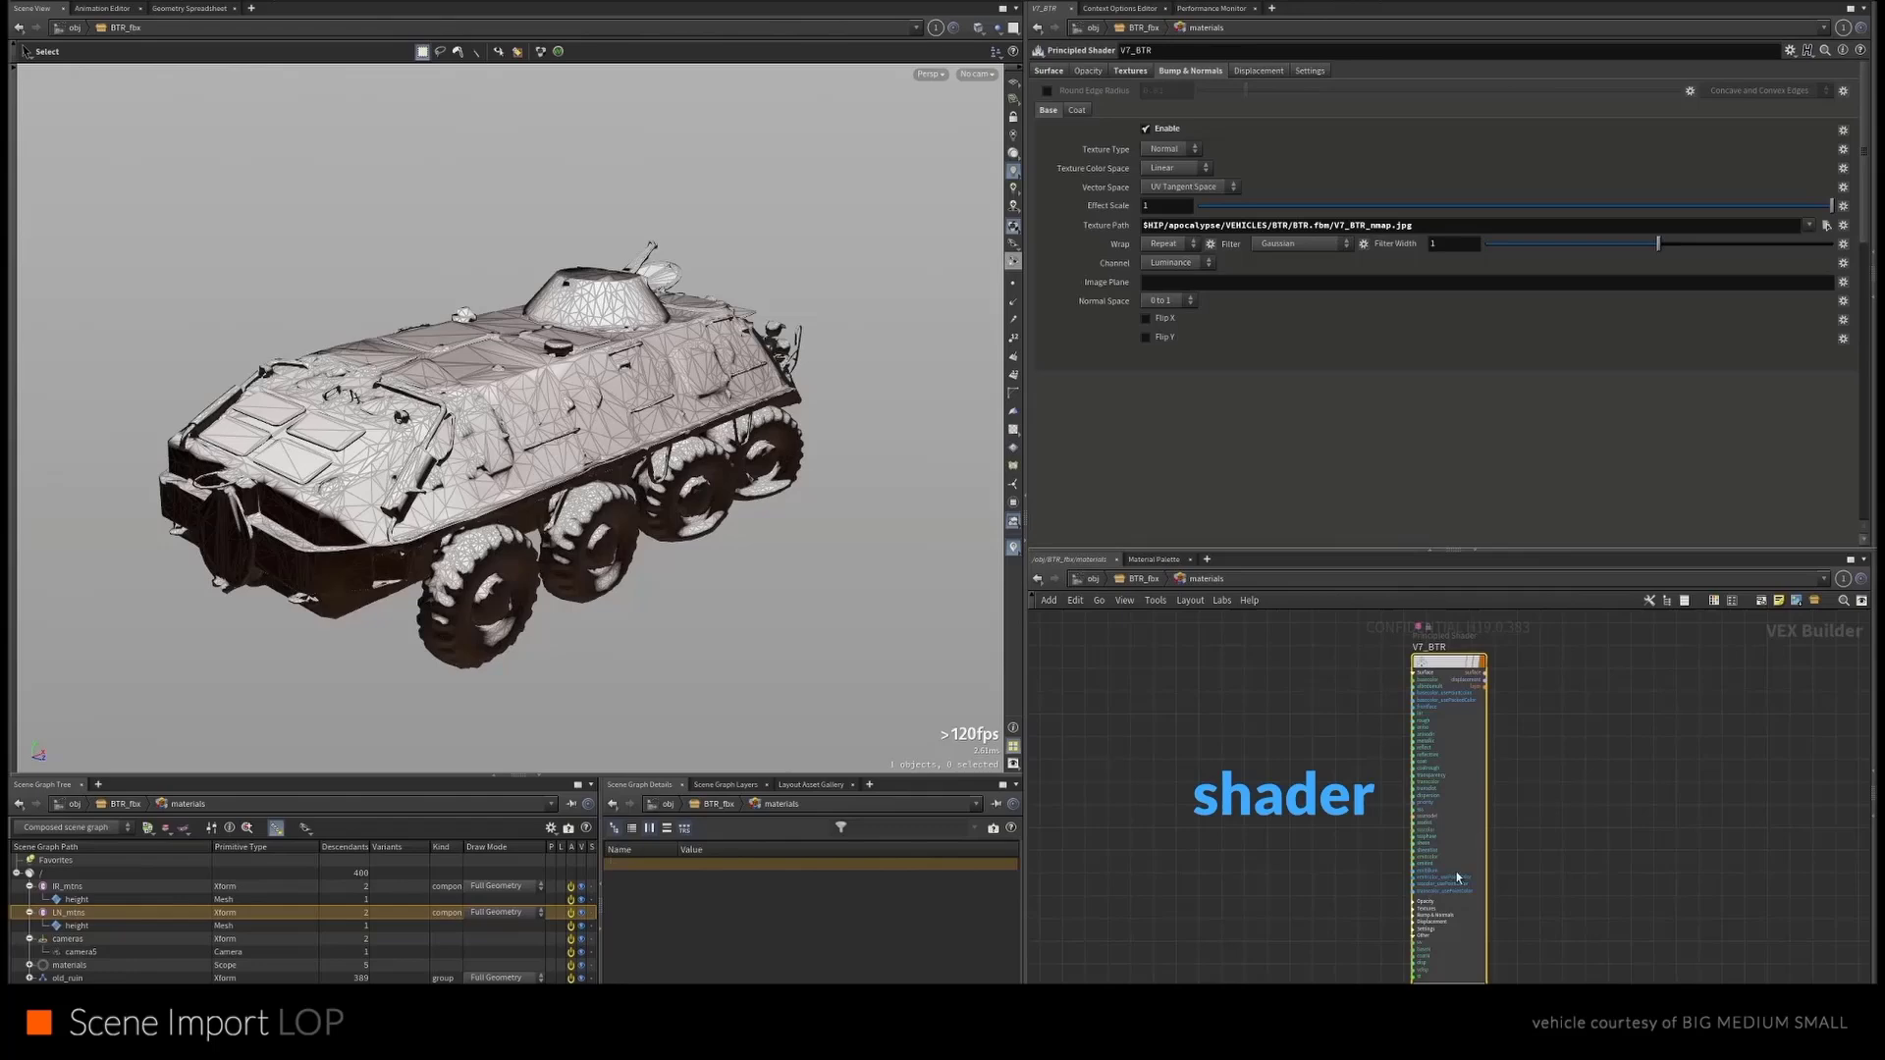
pyautogui.click(1590, 724)
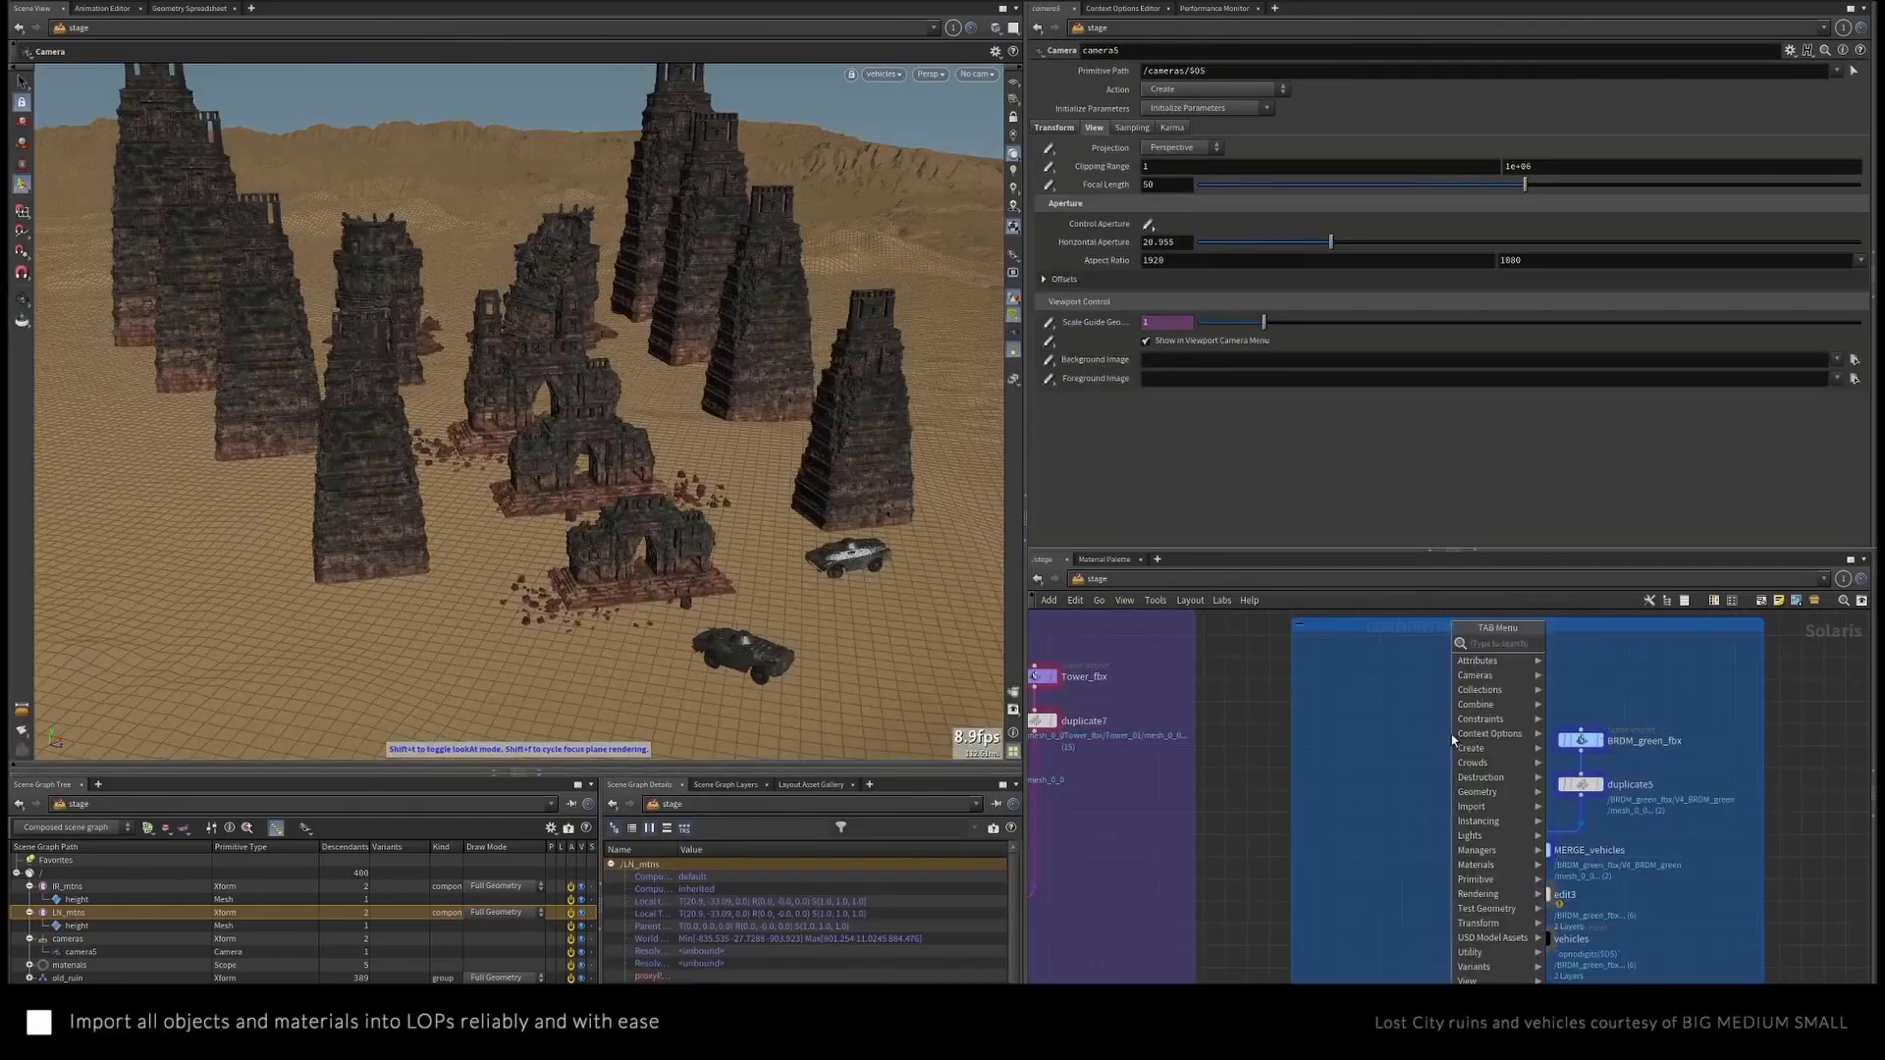
# Place a Scene Import node among the vehicle nodes and open the chooser for its objects
pyautogui.click(1461, 743)
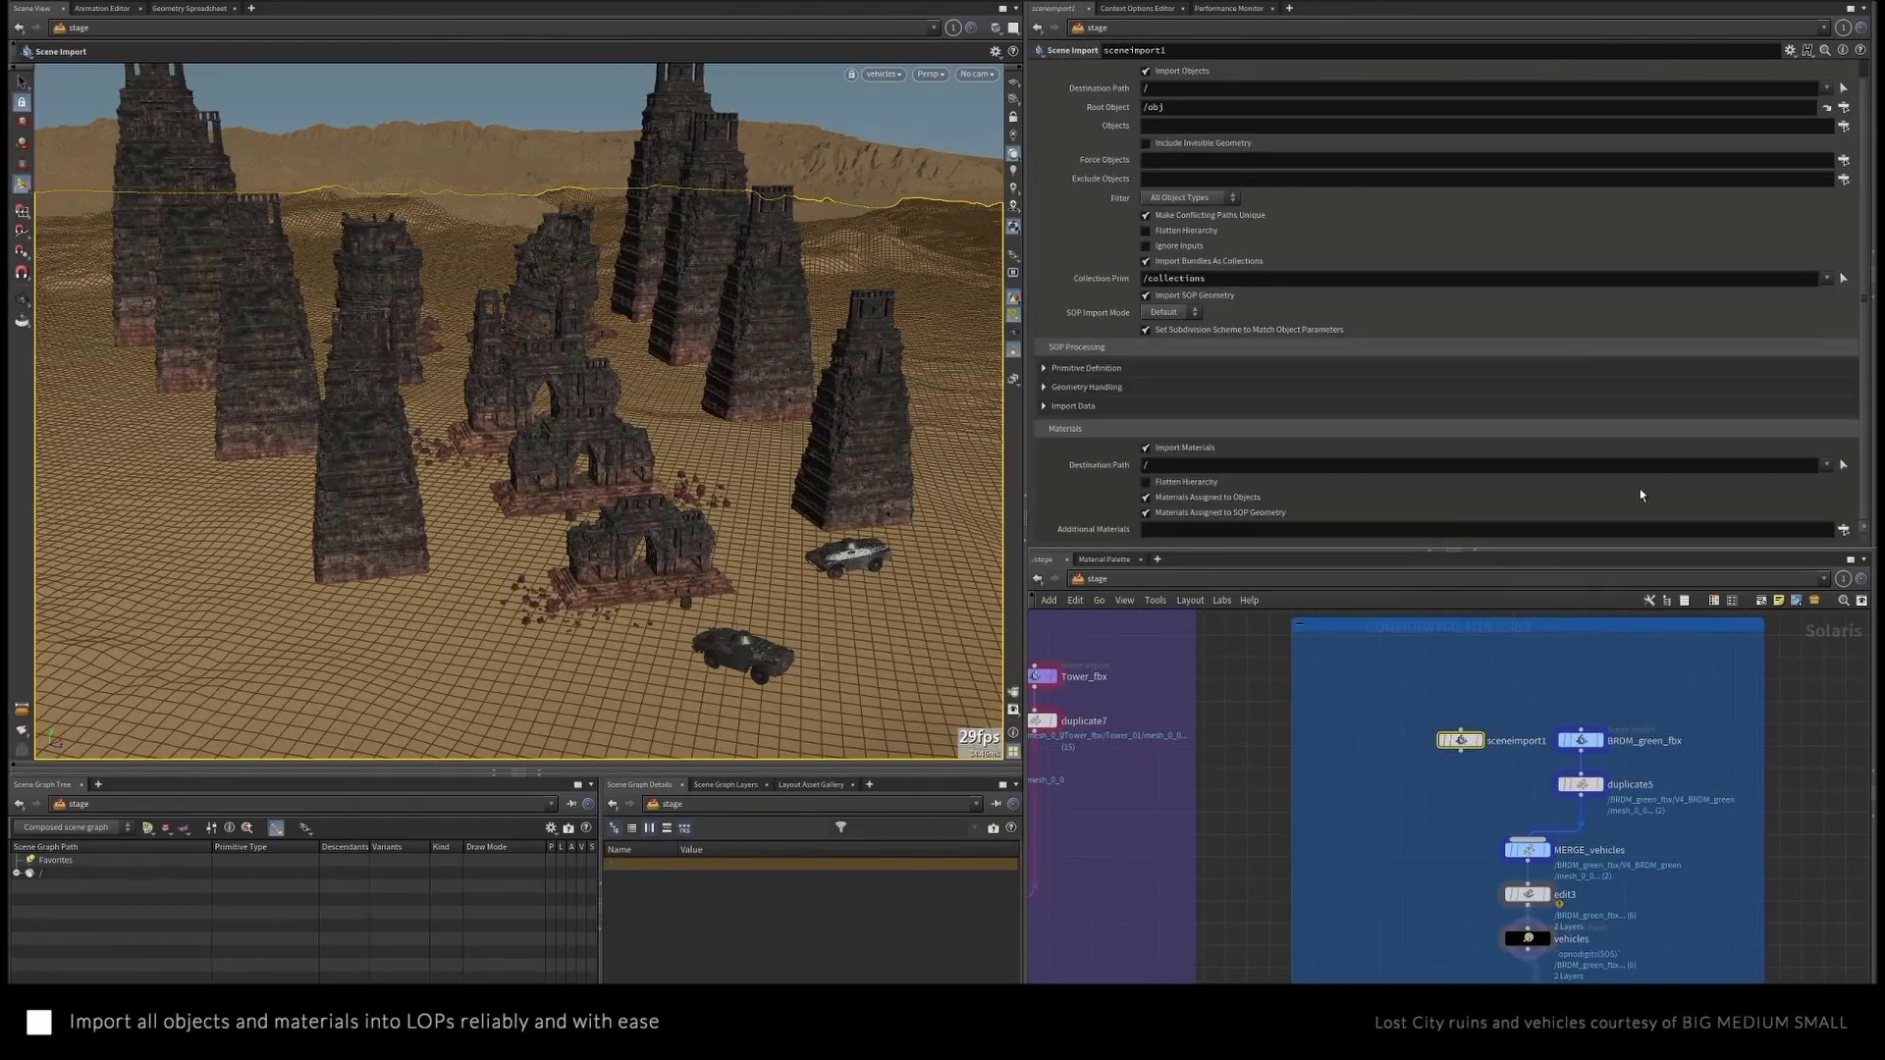
pyautogui.click(1846, 127)
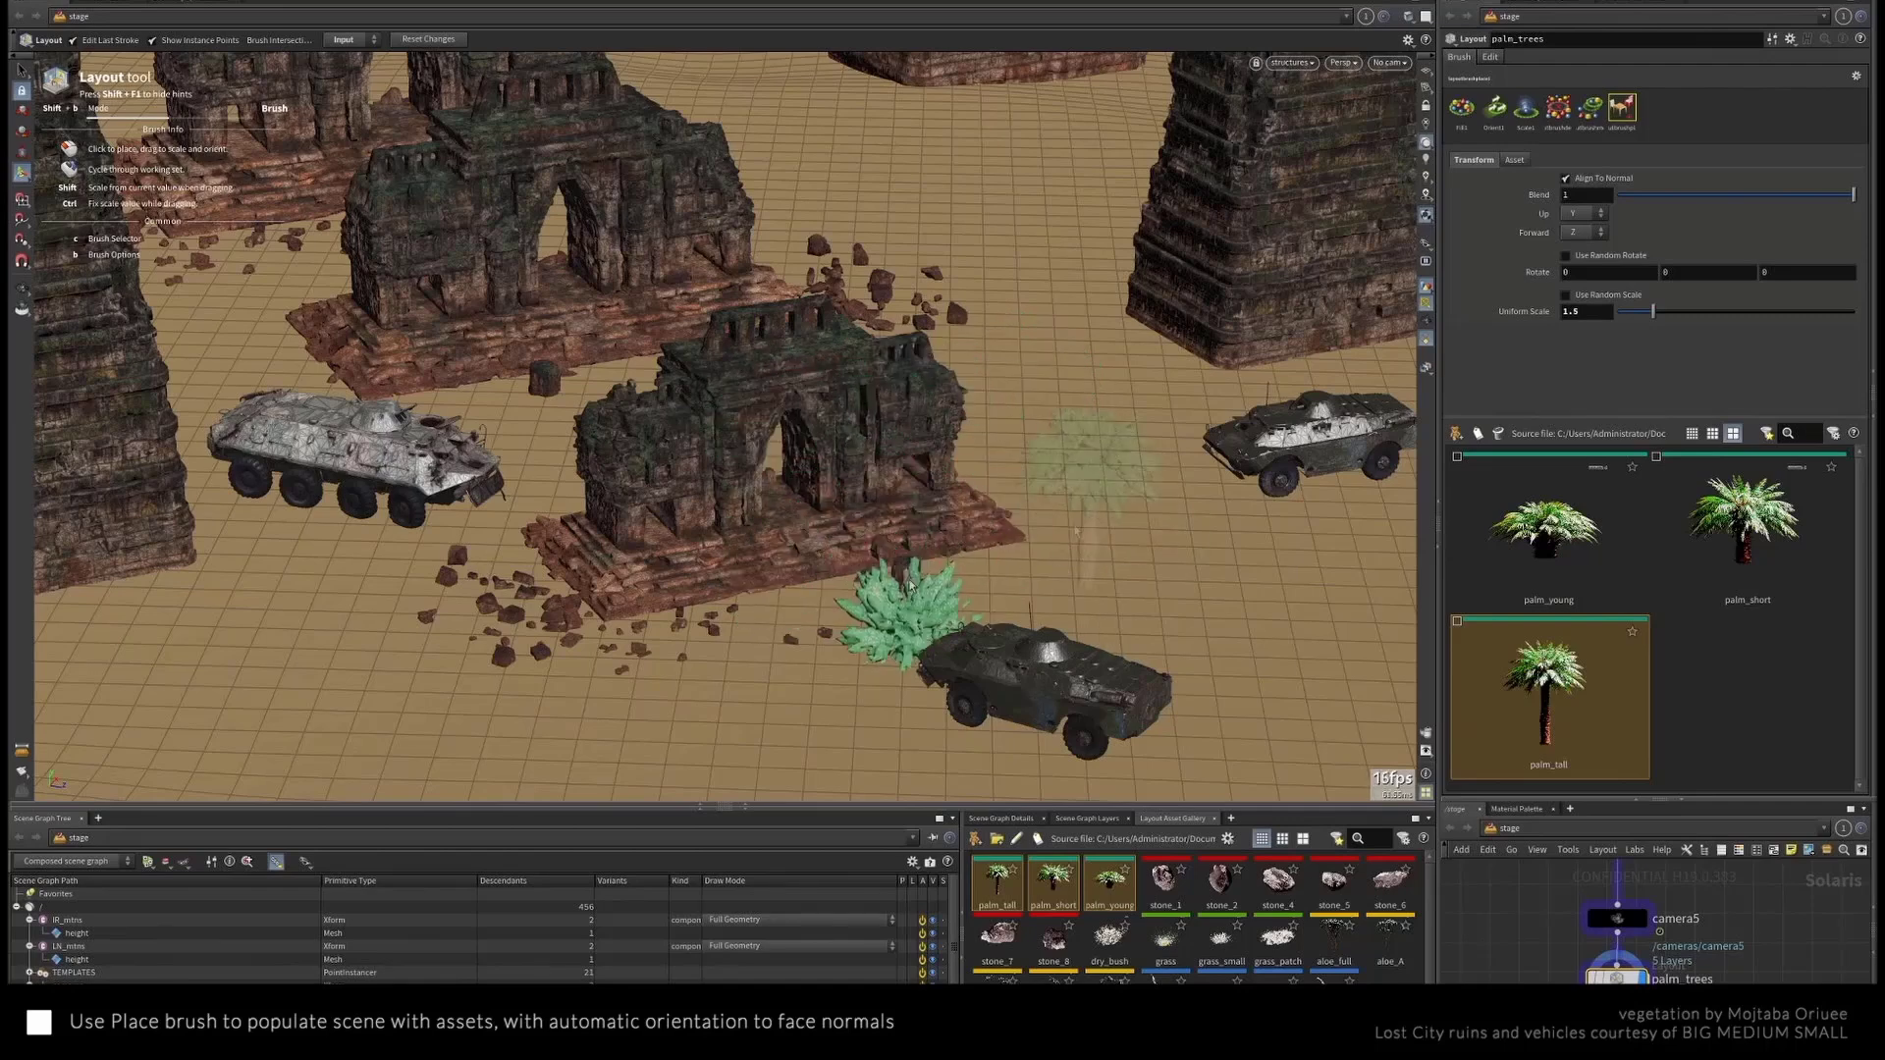
# Place several palm trees from the palm assets beside the front ruin and the vehicles with the Place brush
pyautogui.moveTo(1156, 491); pyautogui.dragTo(1169, 461)
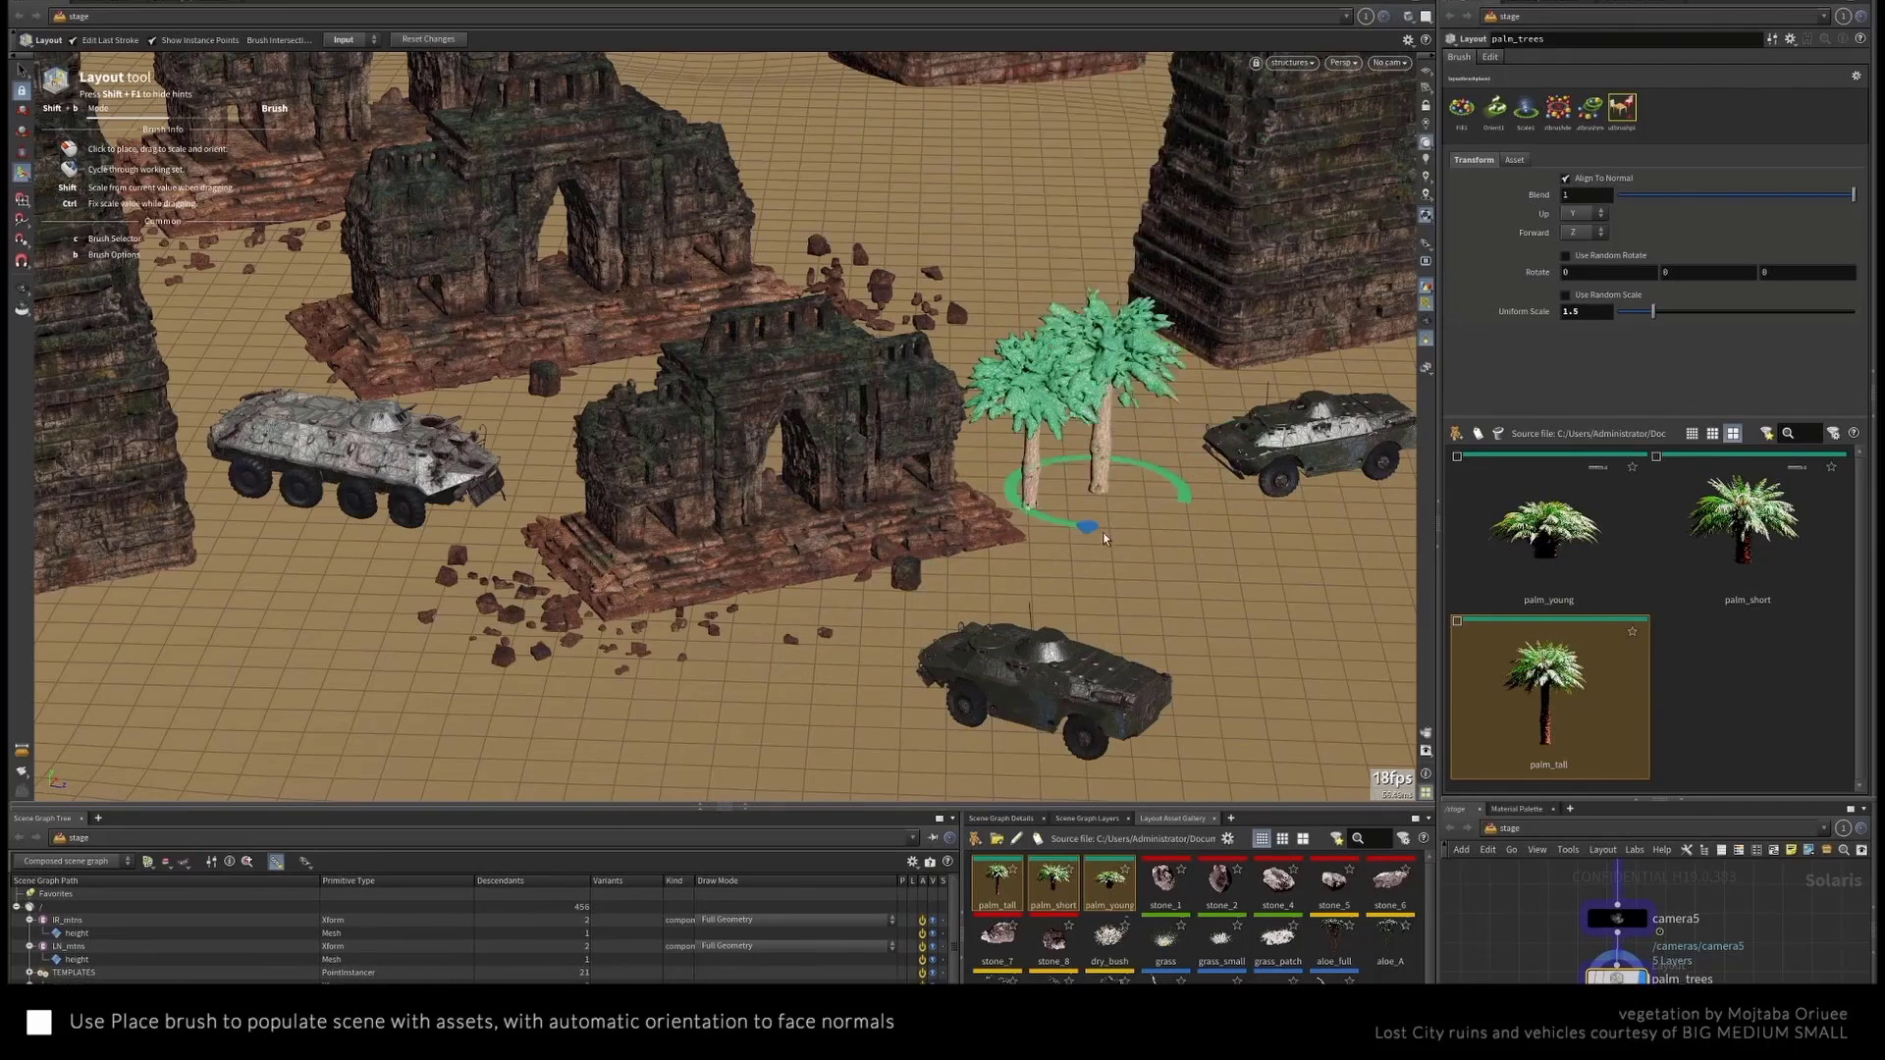
pyautogui.click(1261, 491)
pyautogui.click(1388, 579)
pyautogui.moveTo(1388, 579)
pyautogui.mouseDown()
pyautogui.moveTo(894, 532)
pyautogui.moveTo(905, 489)
pyautogui.mouseUp()
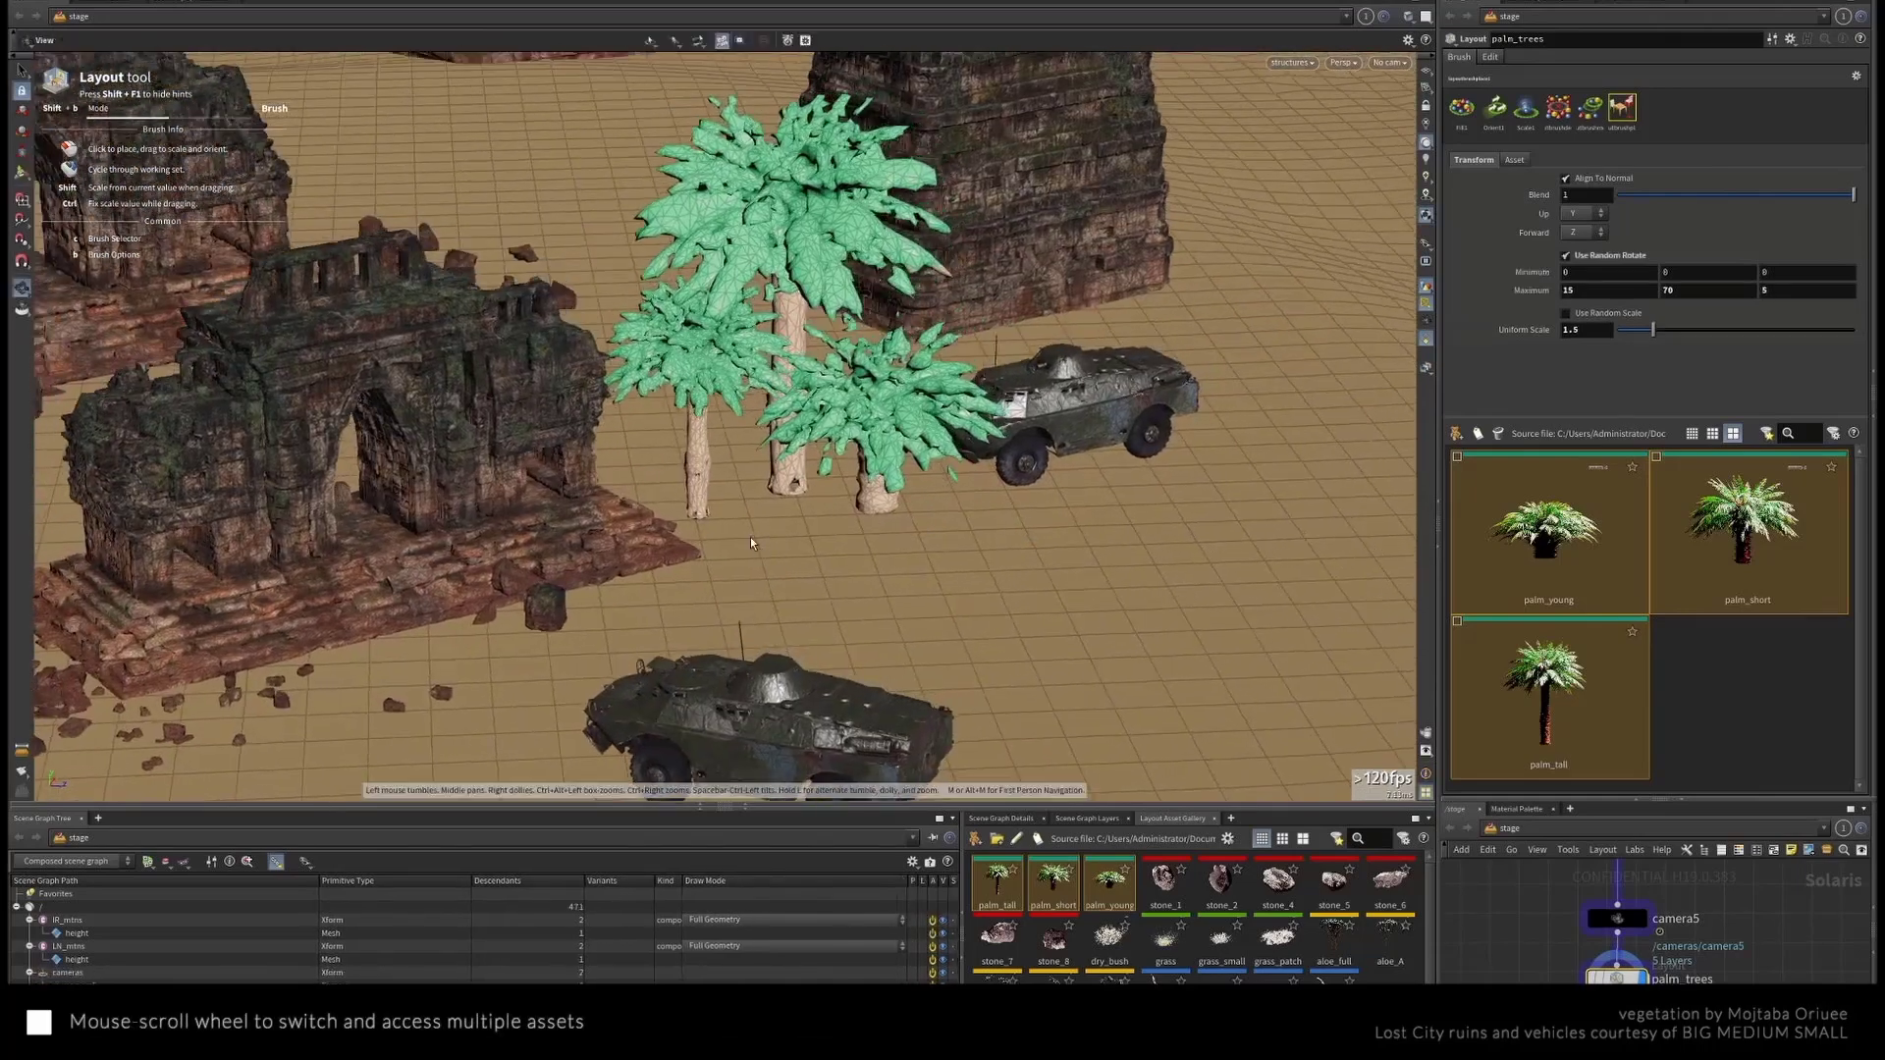
pyautogui.moveTo(750, 538)
pyautogui.mouseDown()
pyautogui.moveTo(736, 564)
pyautogui.moveTo(1002, 489)
pyautogui.mouseUp()
pyautogui.click(791, 426)
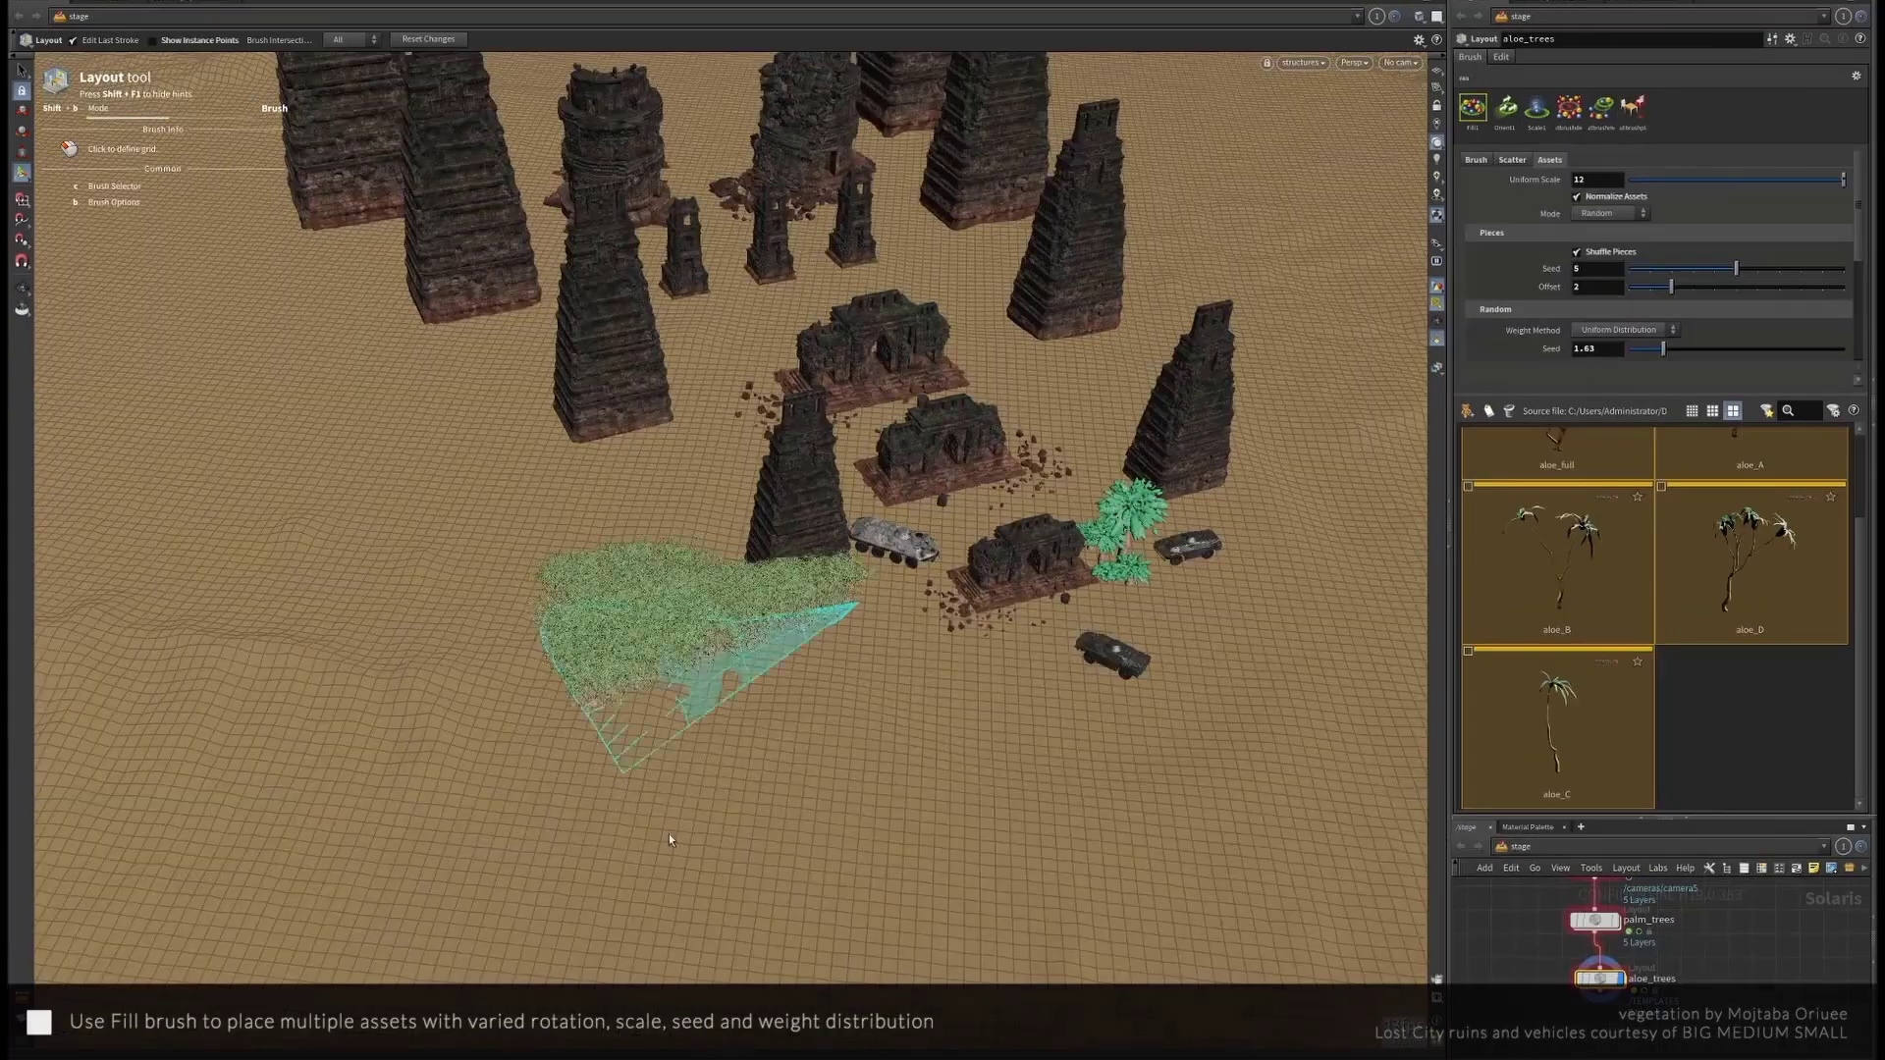
# Fill the ground on both sides of the ruins and towers with aloe trees using the Fill brush
pyautogui.moveTo(1129, 668); pyautogui.dragTo(939, 658)
pyautogui.moveTo(892, 746); pyautogui.dragTo(1315, 746)
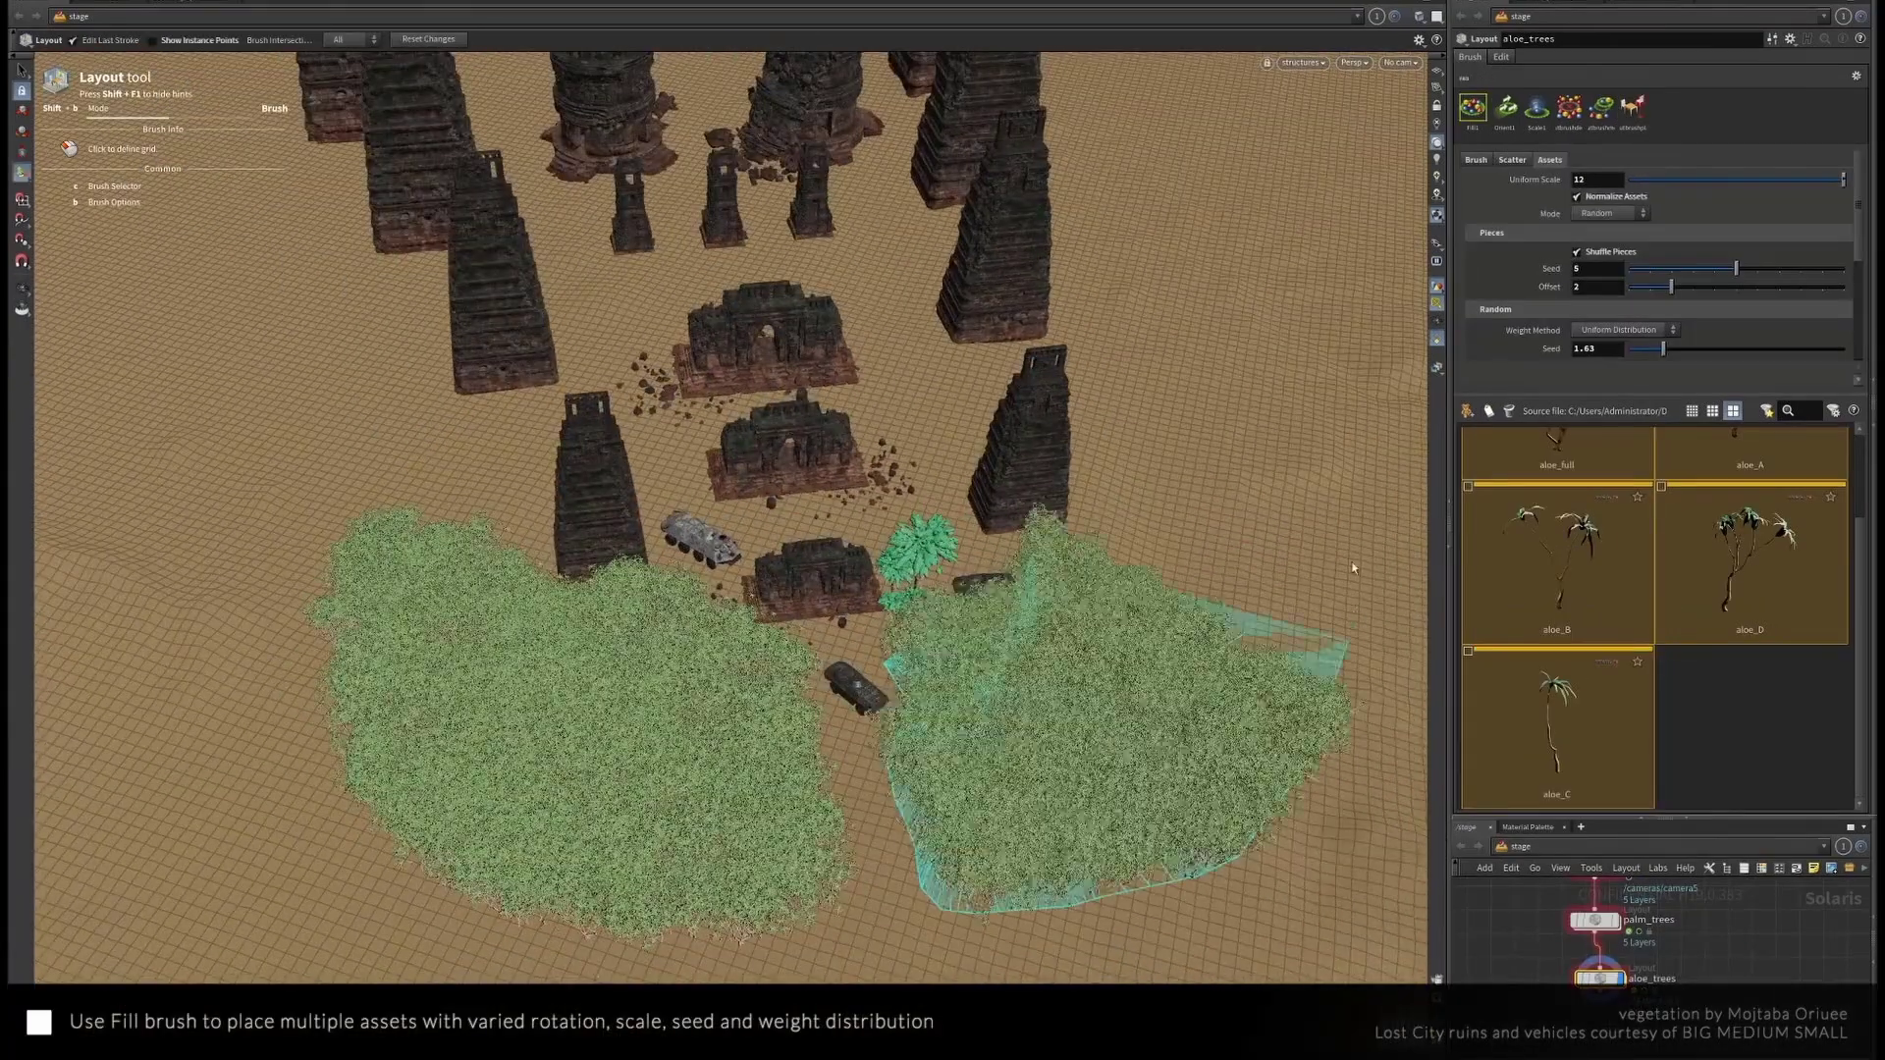
pyautogui.keyDown('alt'); pyautogui.moveTo(1080, 589); pyautogui.dragTo(1080, 373); pyautogui.keyUp('alt')
pyautogui.moveTo(923, 294)
pyautogui.mouseDown()
pyautogui.moveTo(836, 540)
pyautogui.moveTo(1064, 687)
pyautogui.moveTo(1189, 392)
pyautogui.mouseUp()
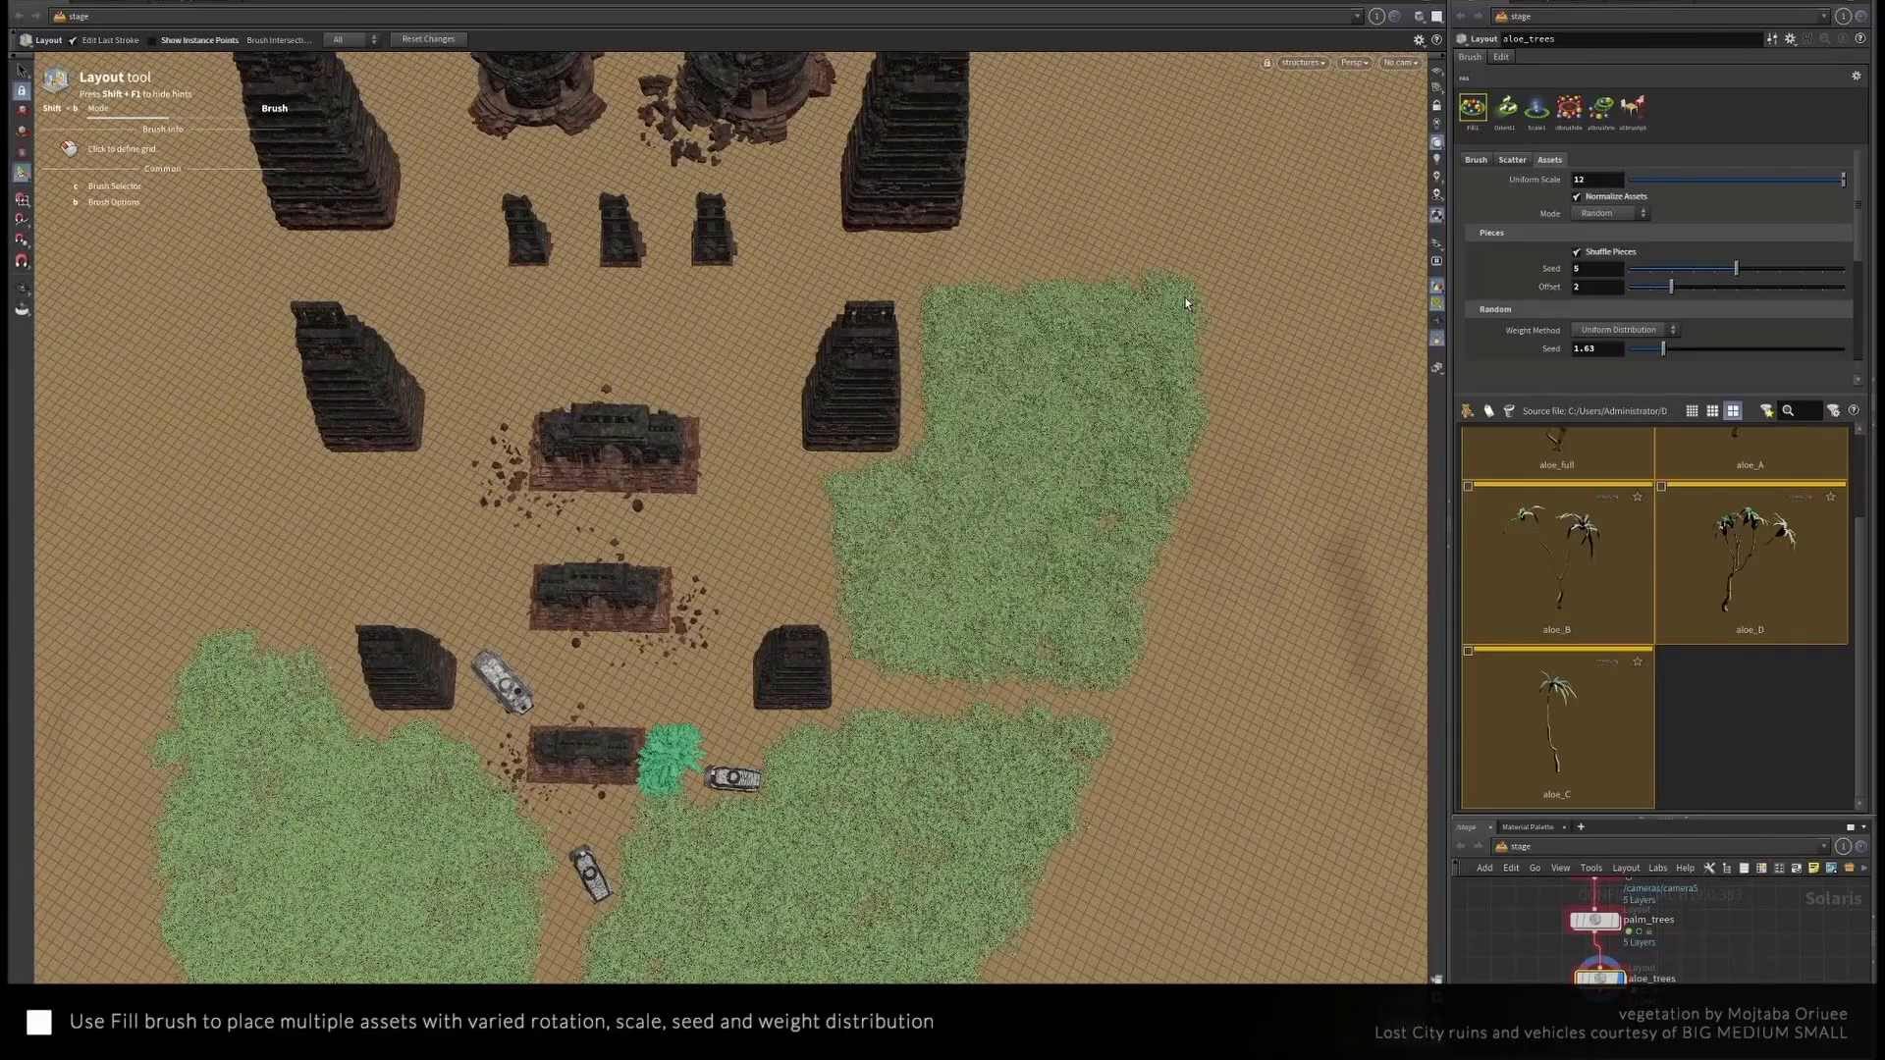
pyautogui.keyDown('alt'); pyautogui.moveTo(265, 294); pyautogui.dragTo(727, 310, button='middle'); pyautogui.keyUp('alt')
pyautogui.moveTo(805, 650); pyautogui.dragTo(727, 295)
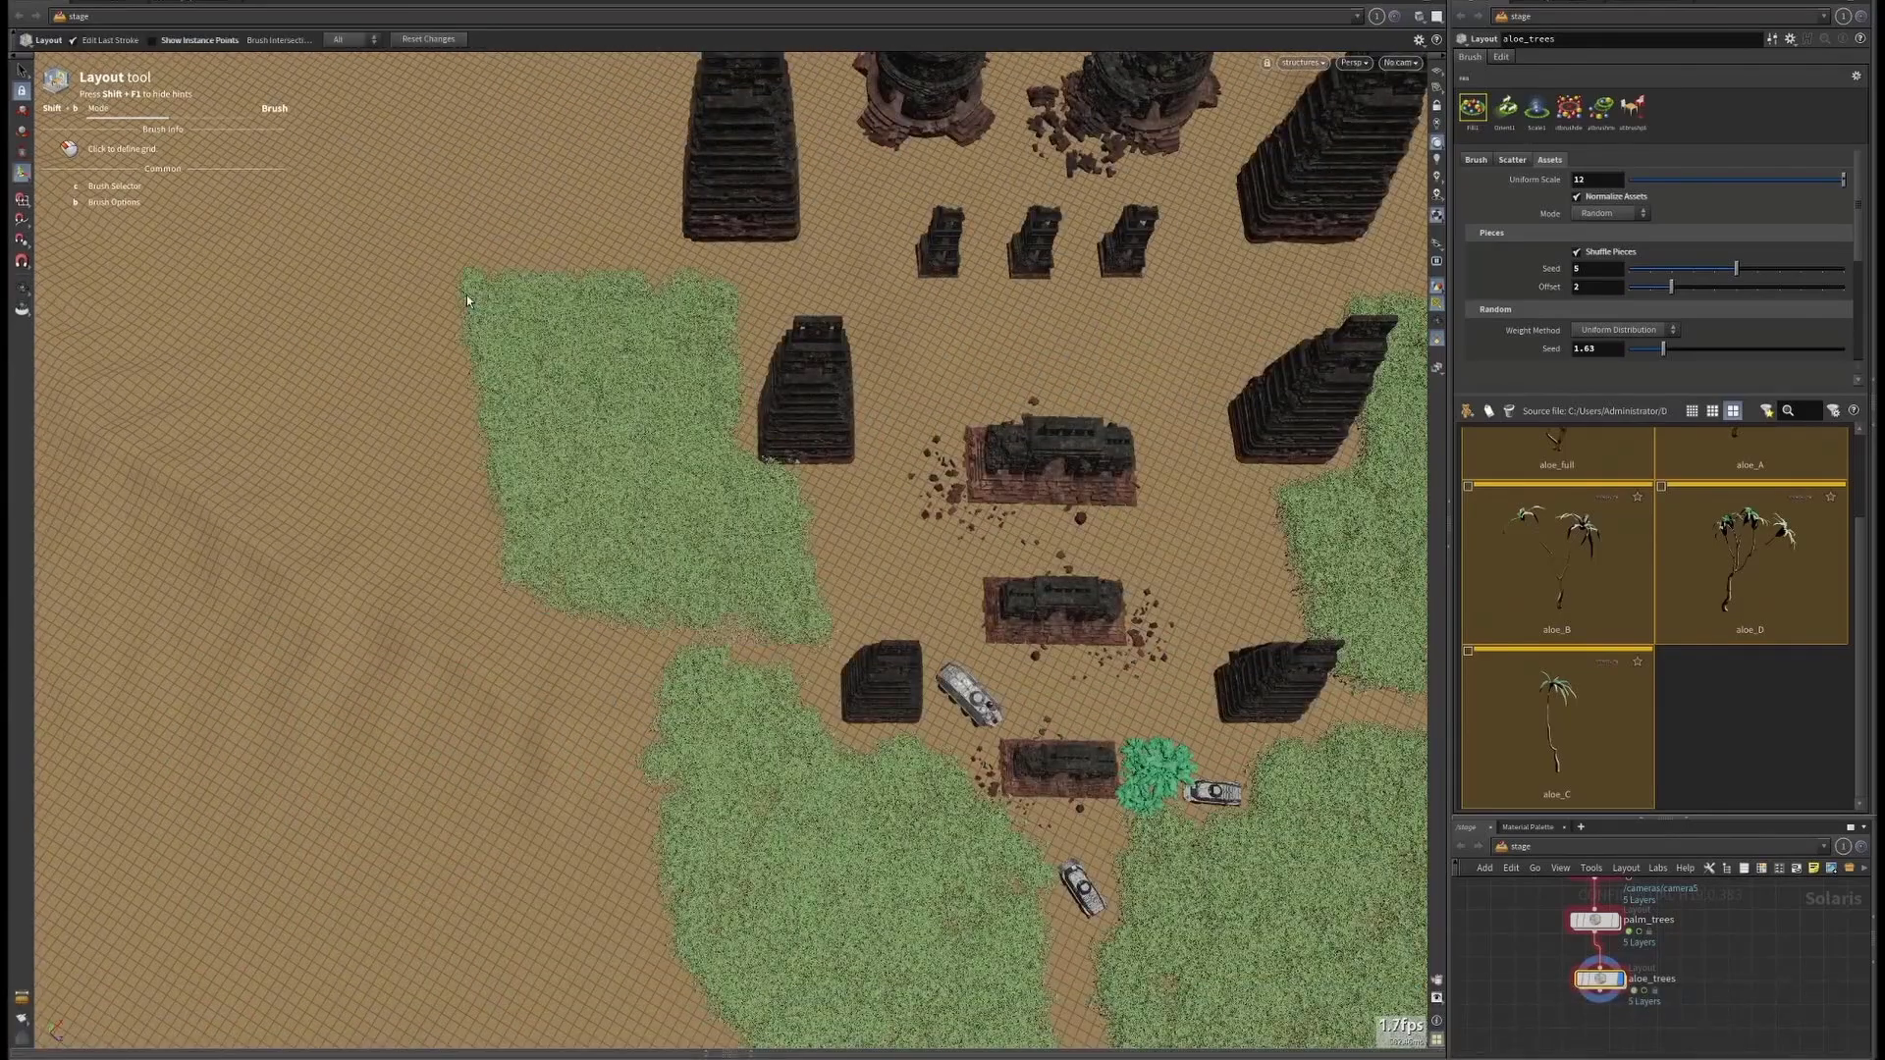
pyautogui.keyDown('alt'); pyautogui.moveTo(884, 491); pyautogui.dragTo(491, 393, button='middle'); pyautogui.keyUp('alt')
pyautogui.click(152, 41)
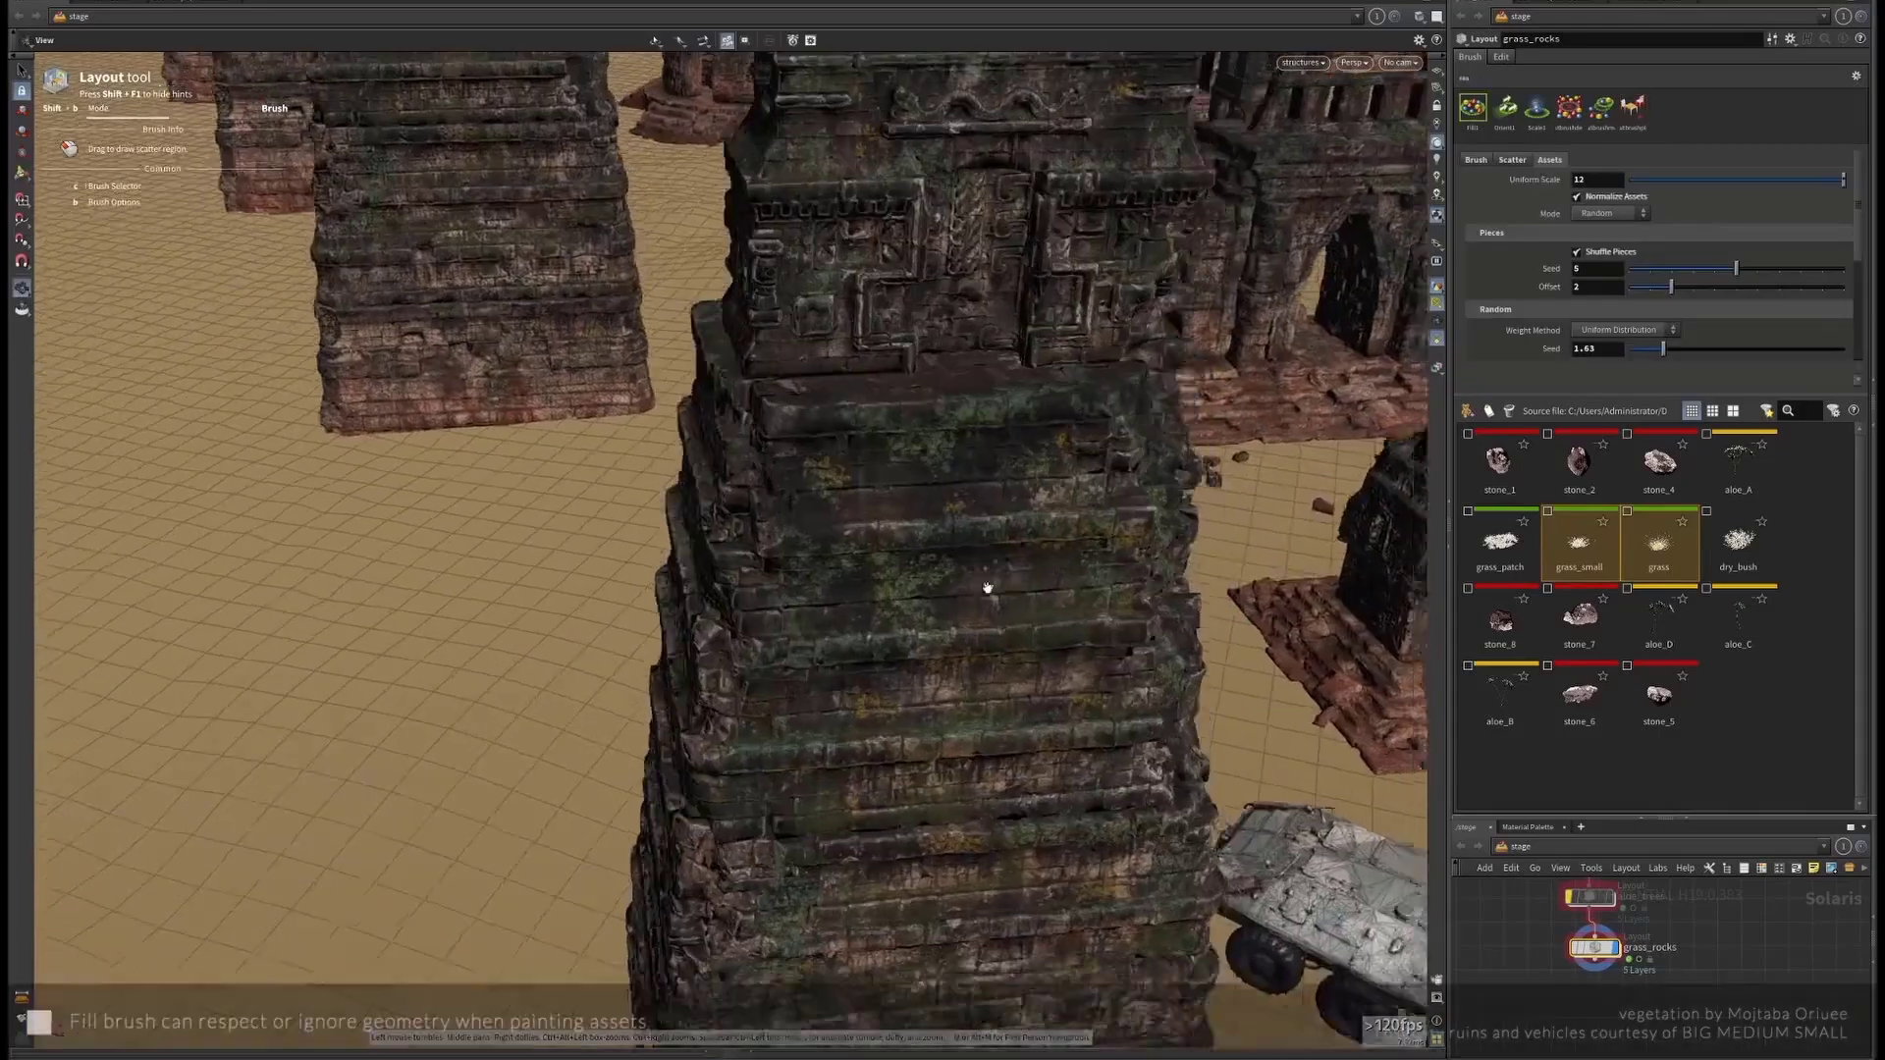
# Scatter grass and grass_small over the tower's ledges with the Fill brush and nudge the clumps
pyautogui.moveTo(989, 590); pyautogui.dragTo(1116, 515)
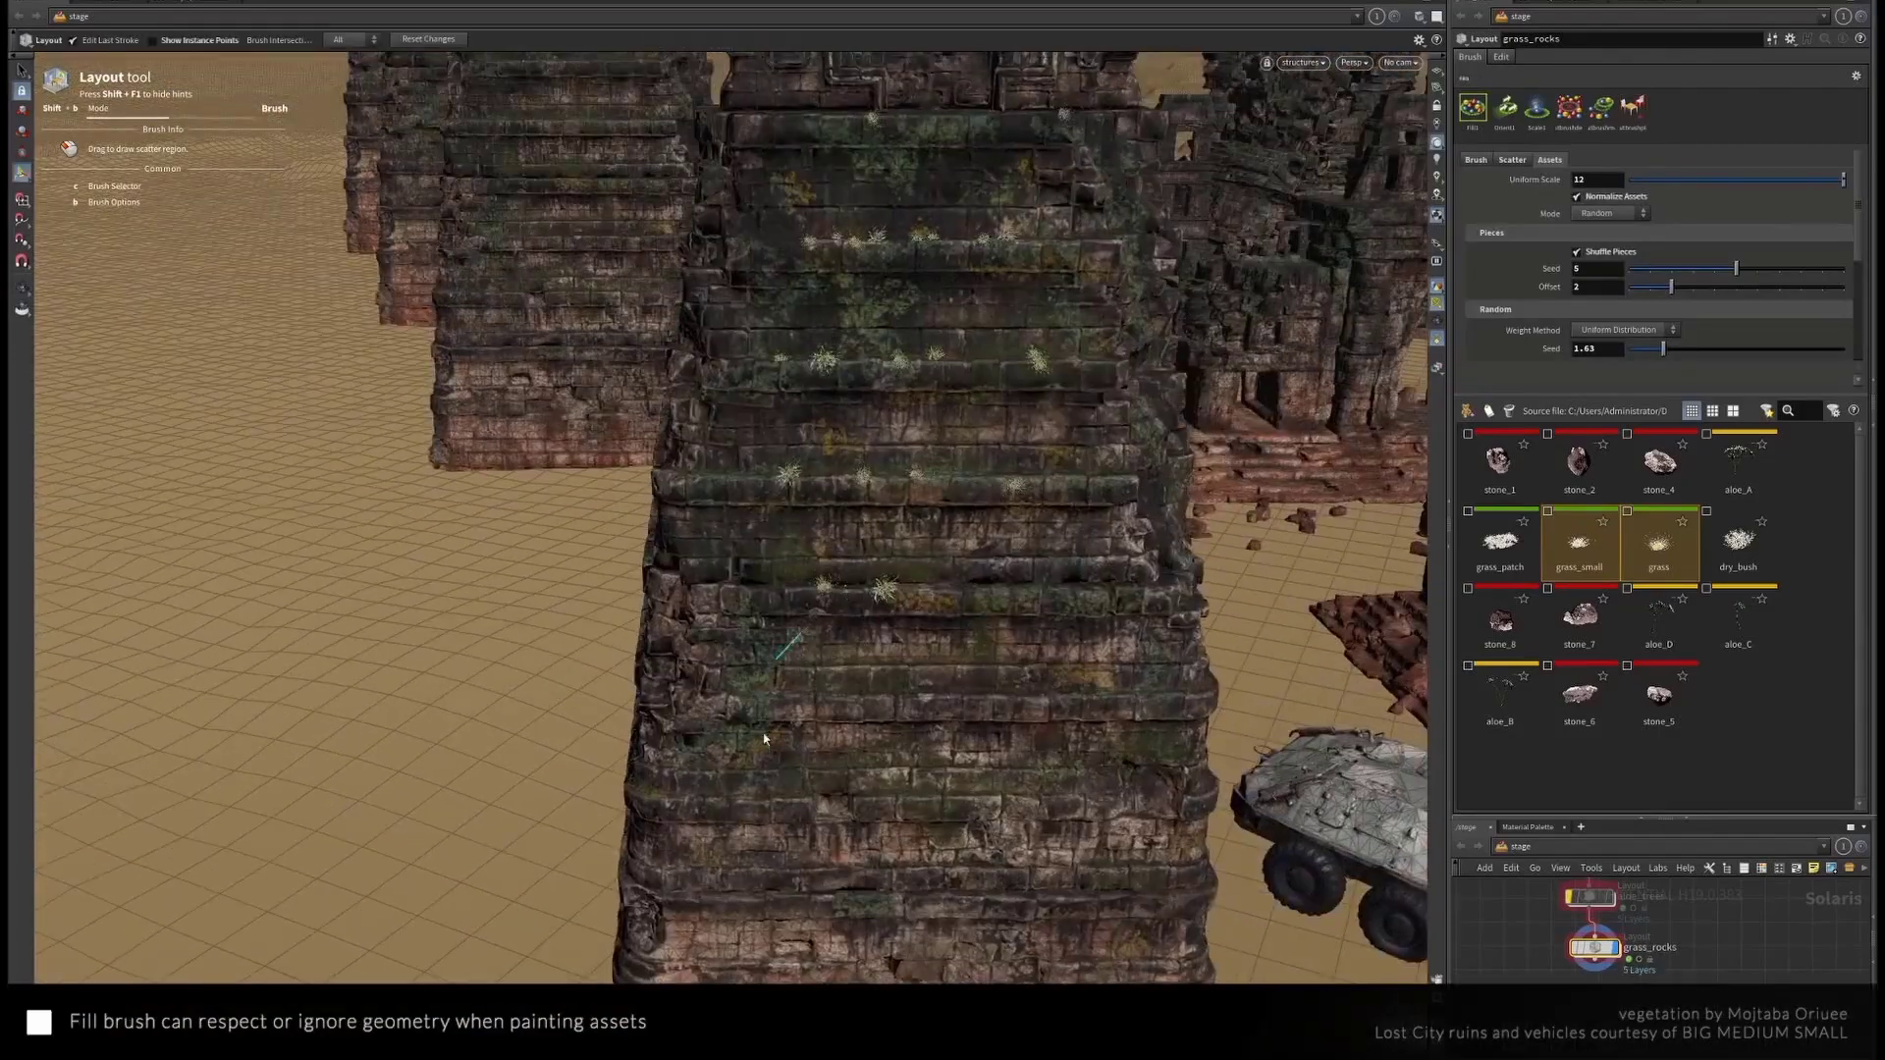
pyautogui.moveTo(923, 535); pyautogui.dragTo(972, 415)
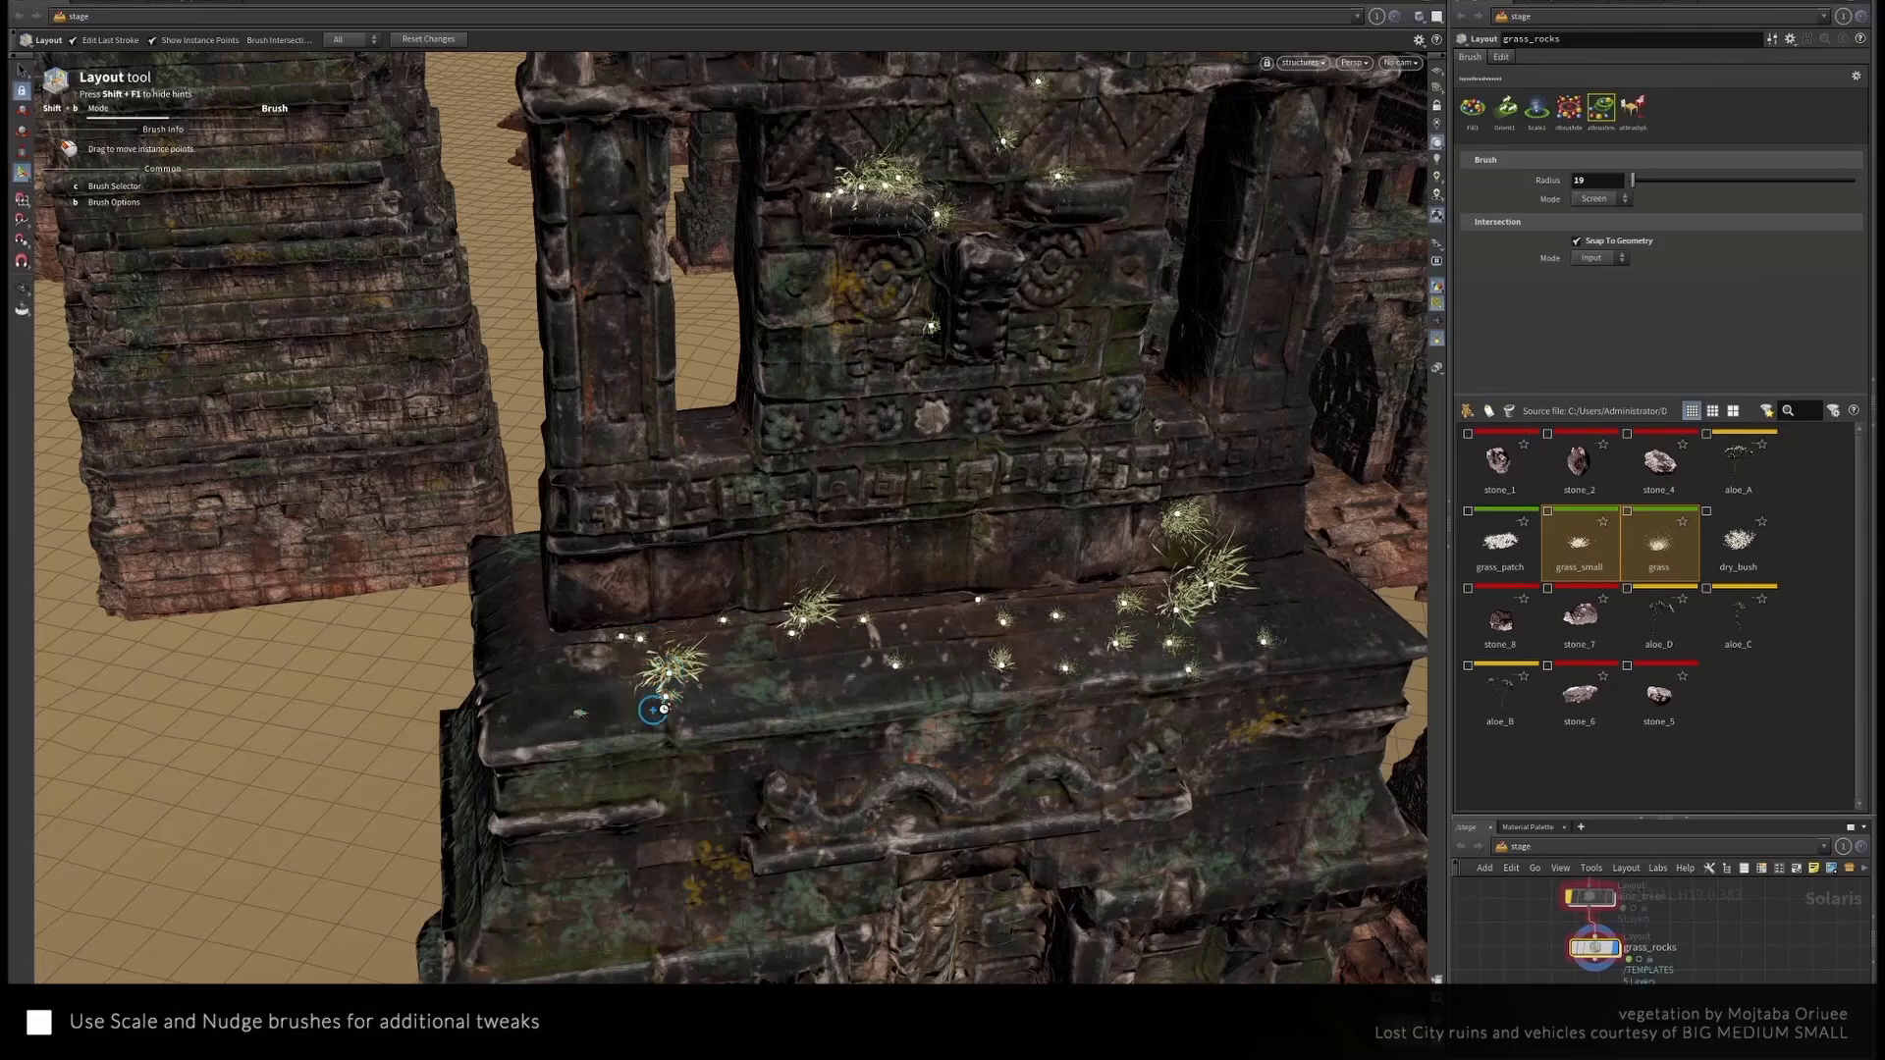
pyautogui.click(864, 640)
# Scatter the stone assets over the ground in front of the tower with the Fill brush
pyautogui.click(1738, 545)
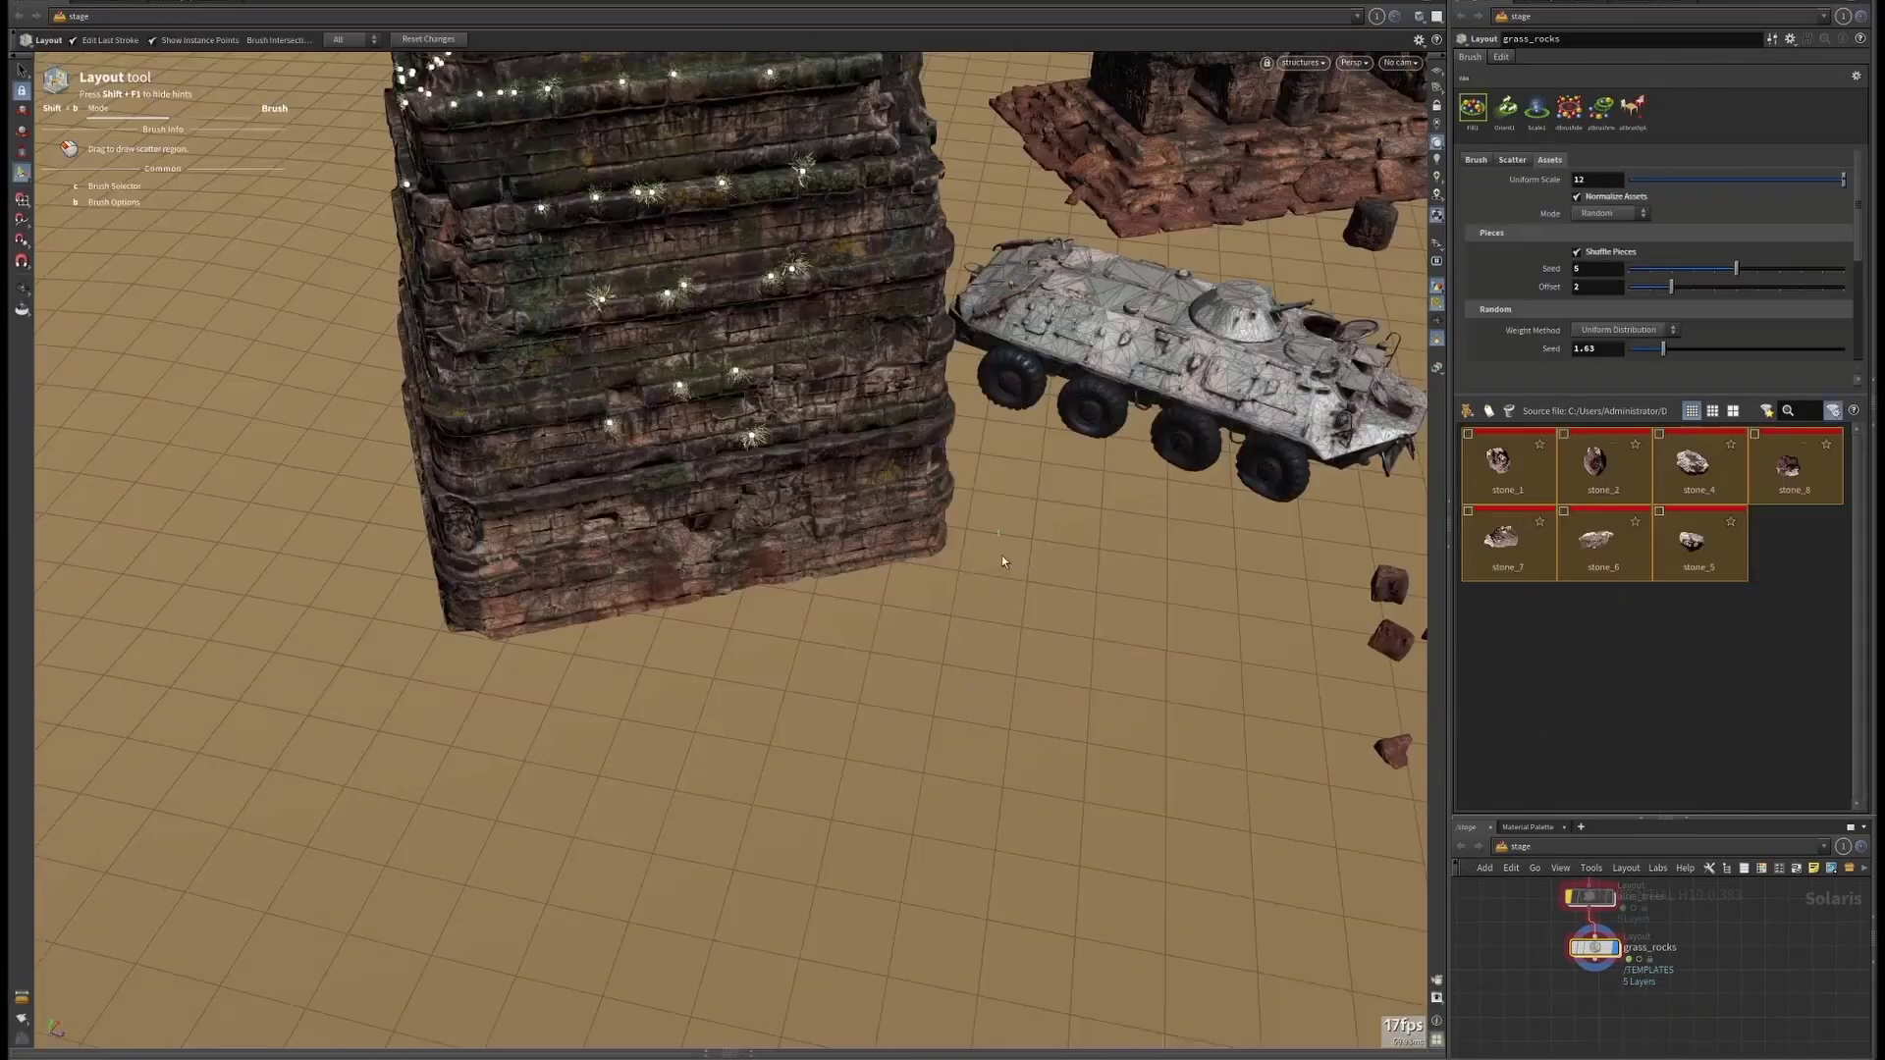
pyautogui.moveTo(1001, 556); pyautogui.dragTo(1298, 722)
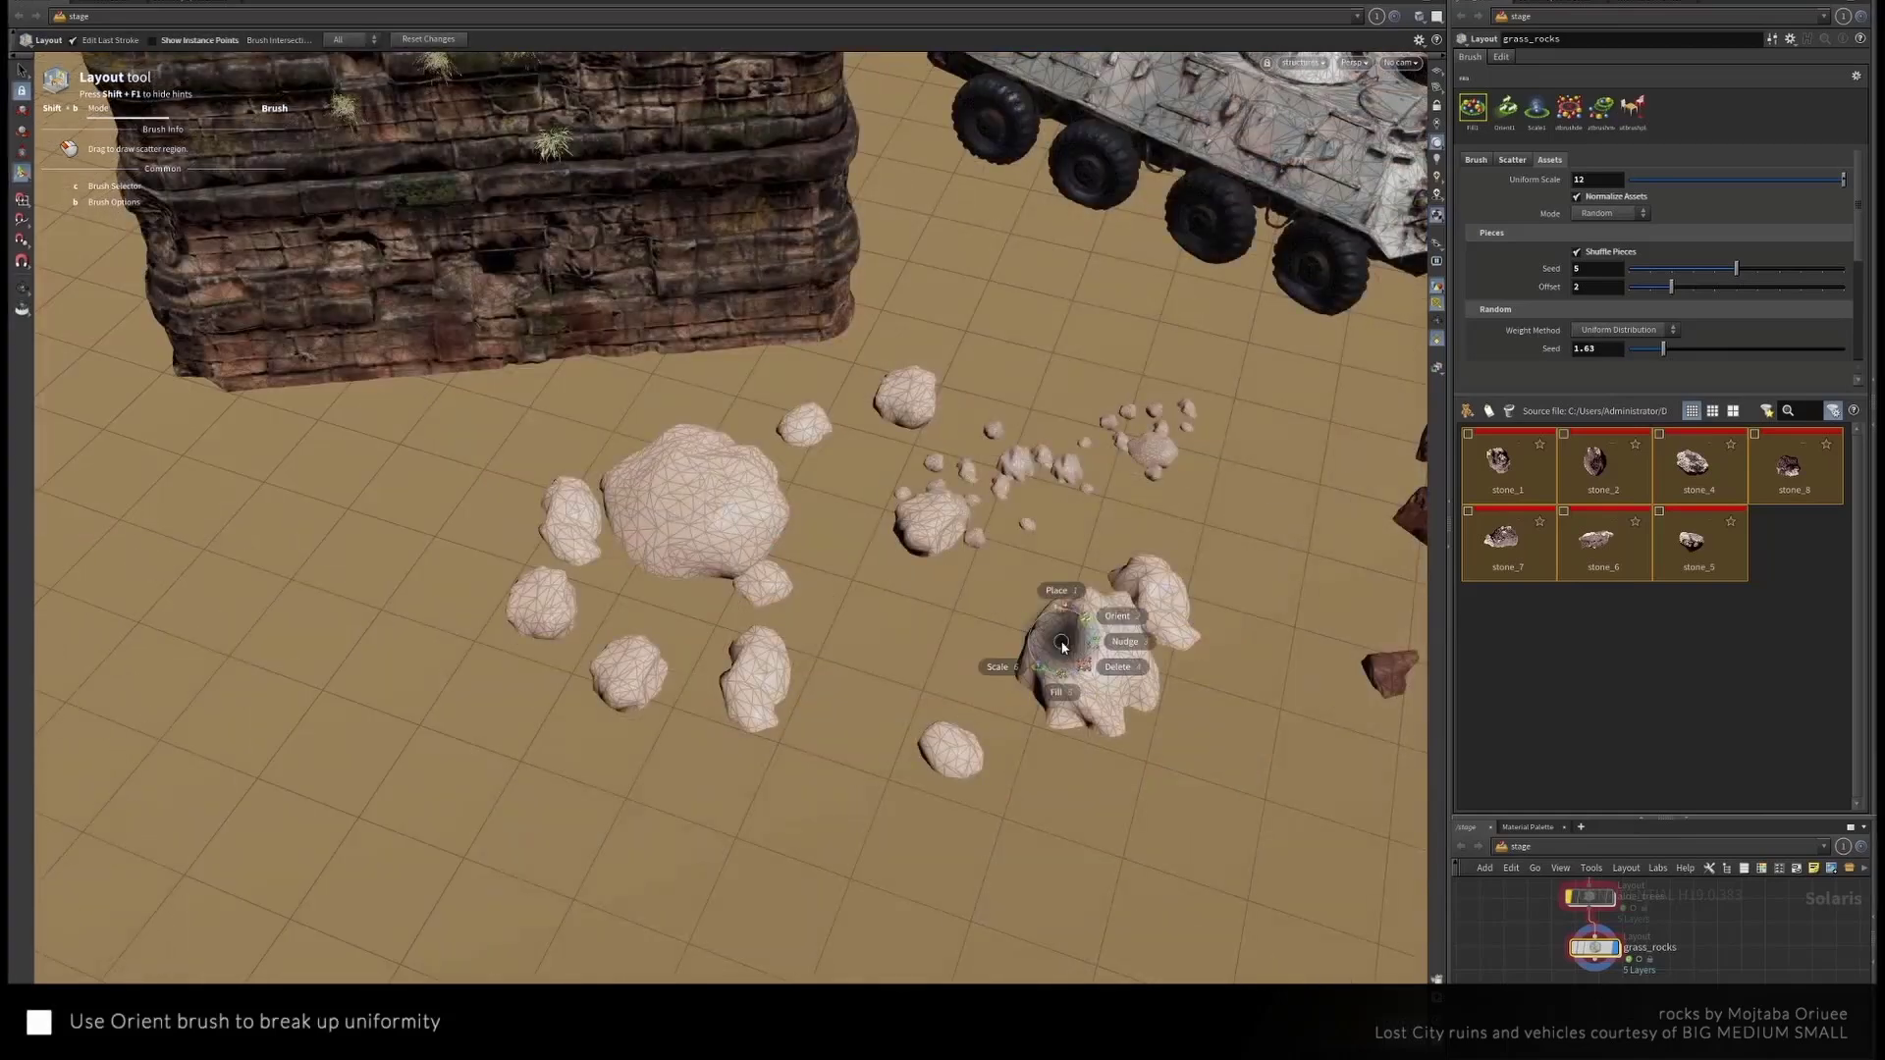
# Switch to the Orient brush and paint over the large rocks to vary their rotation
pyautogui.click(1021, 614)
pyautogui.moveTo(639, 530)
pyautogui.mouseDown()
pyautogui.moveTo(677, 513)
pyautogui.moveTo(932, 527)
pyautogui.moveTo(894, 626)
pyautogui.mouseUp()
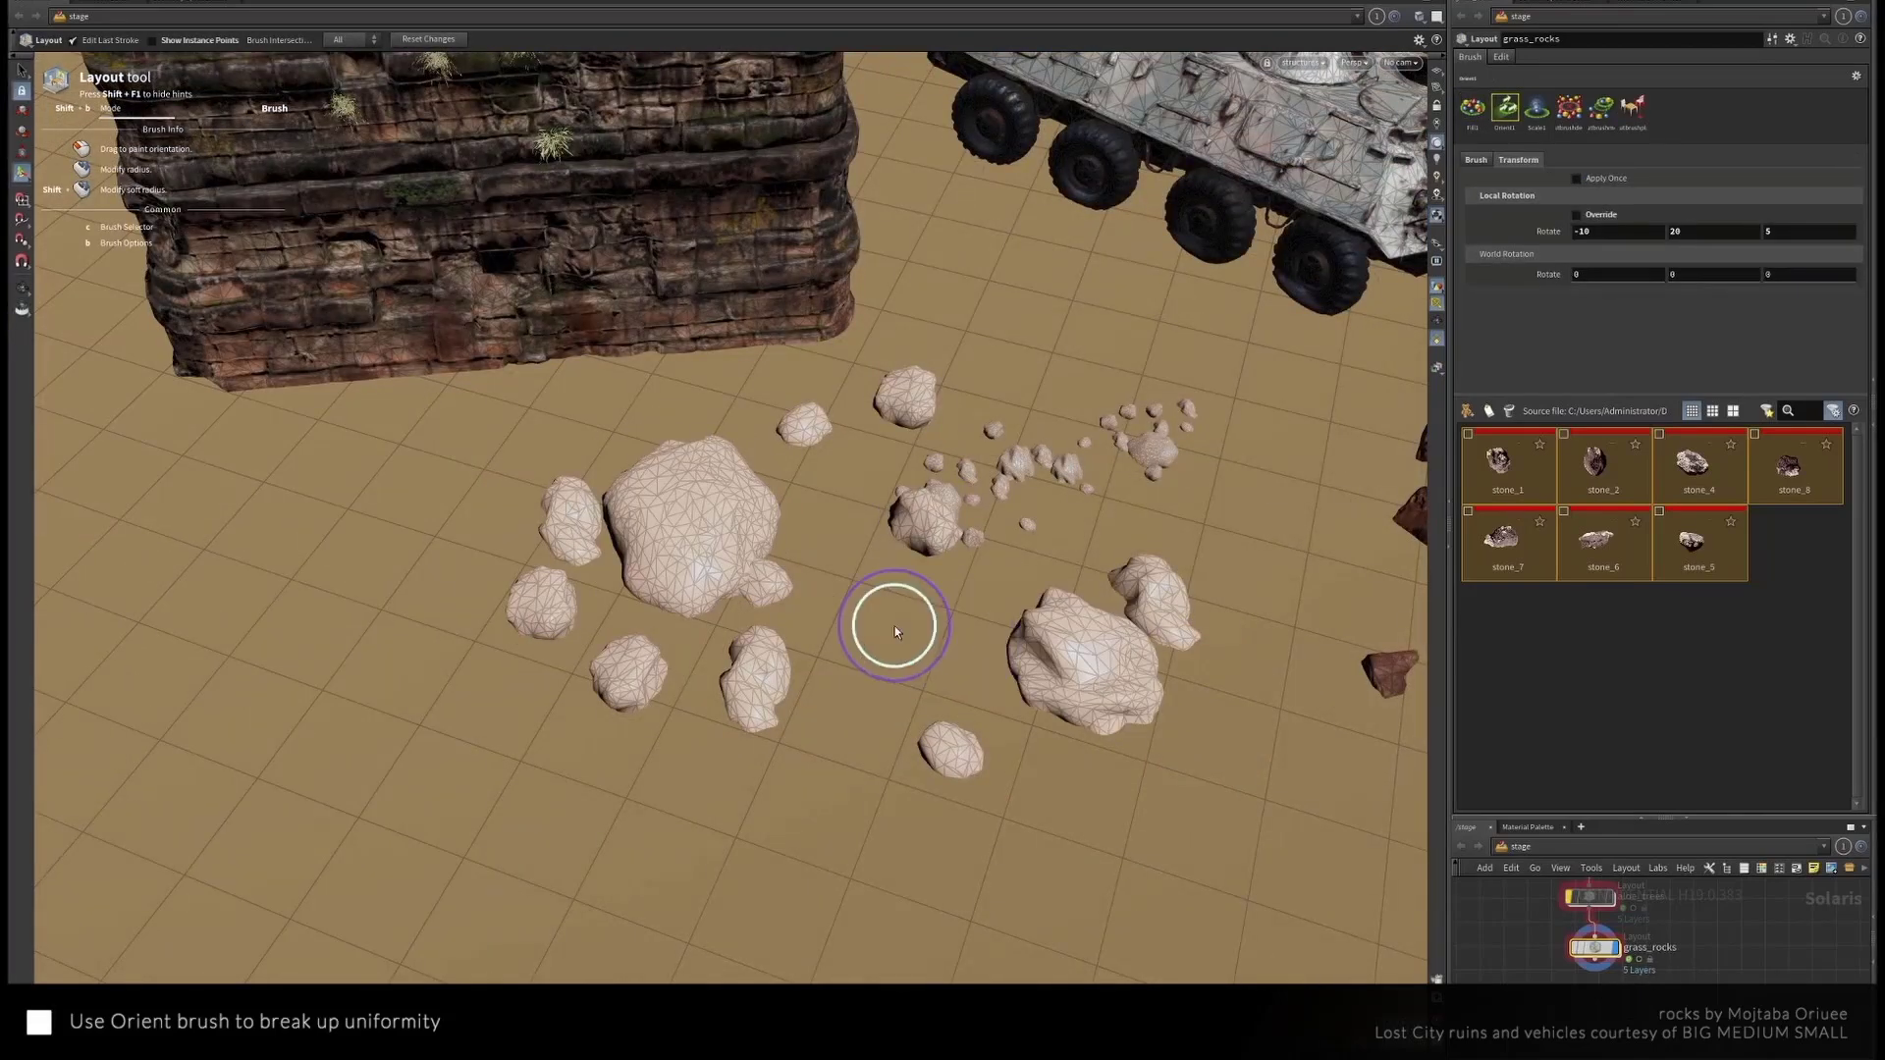
pyautogui.moveTo(916, 731); pyautogui.dragTo(1001, 663)
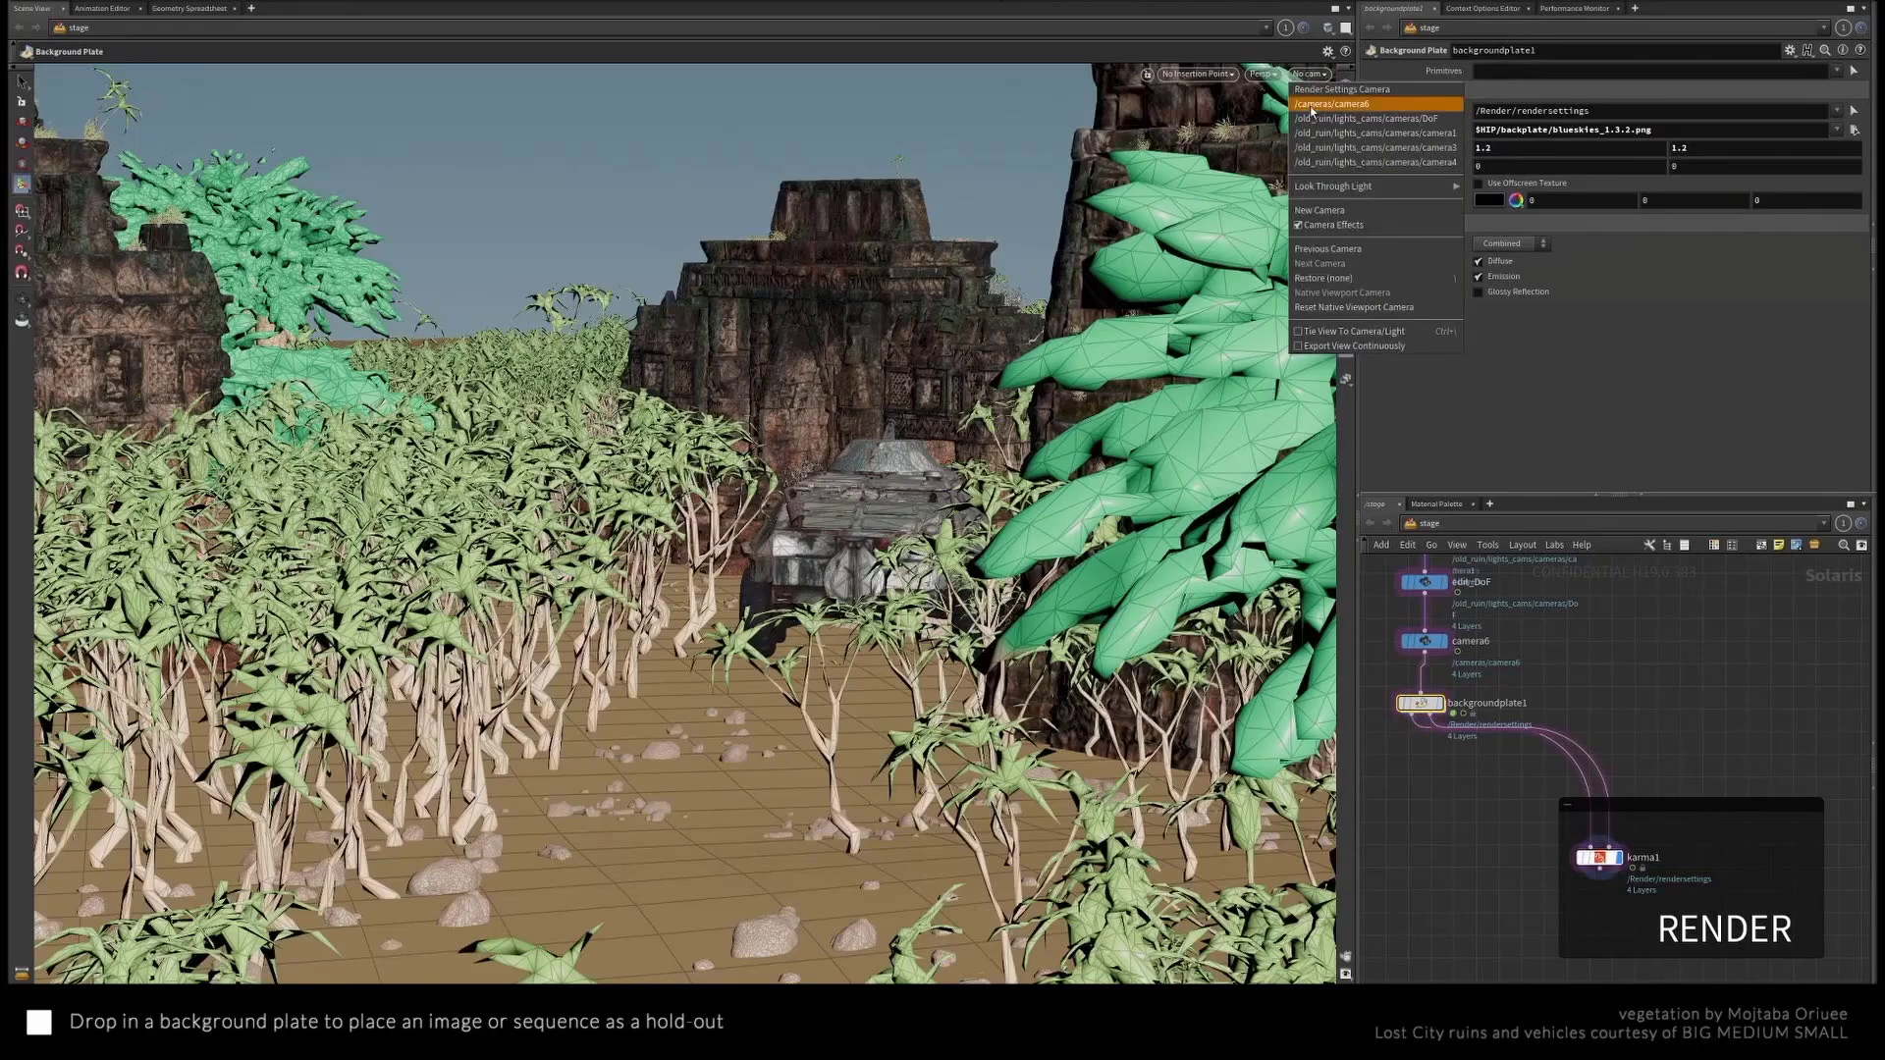
# Look through /cameras/camera6 in the viewport and show the Render Gallery below it
pyautogui.click(1312, 104)
pyautogui.click(1344, 953)
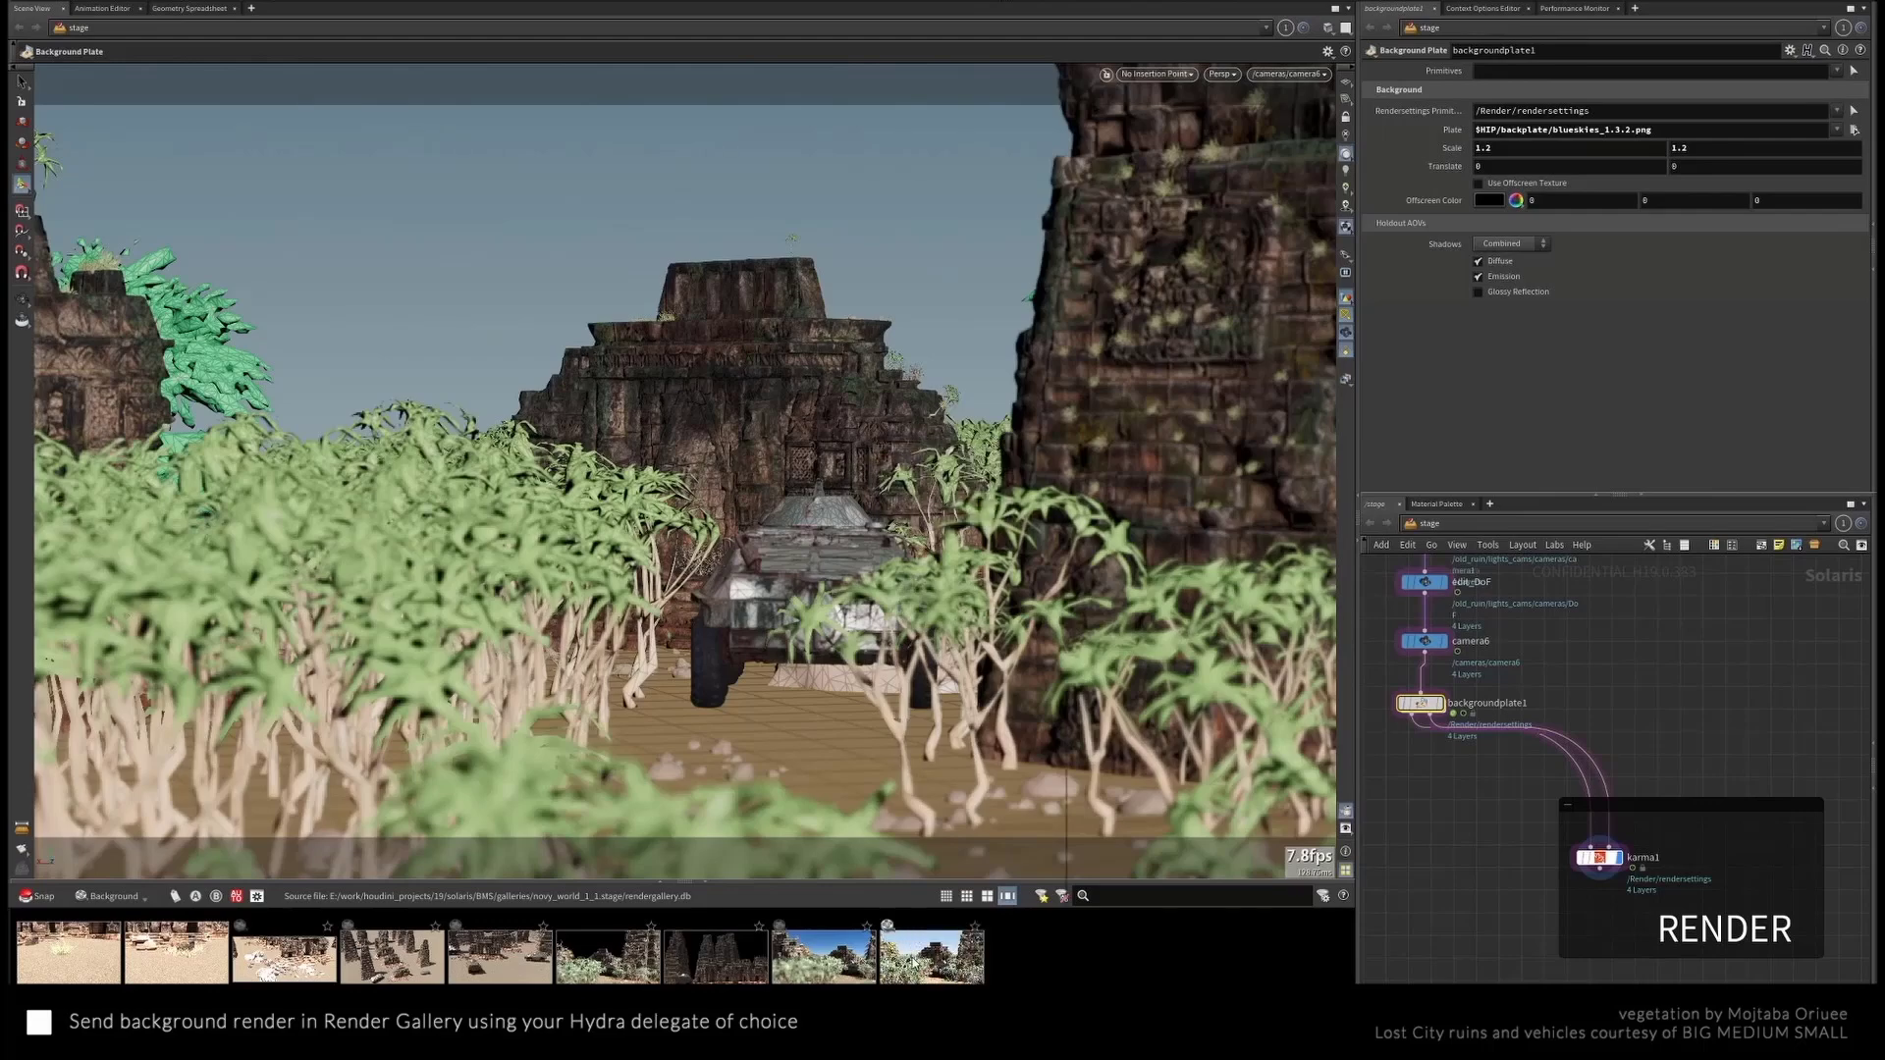
# Open the last Render Gallery snapshot in a floating gallery window and move that window aside
pyautogui.rightClick(913, 961)
pyautogui.click(989, 720)
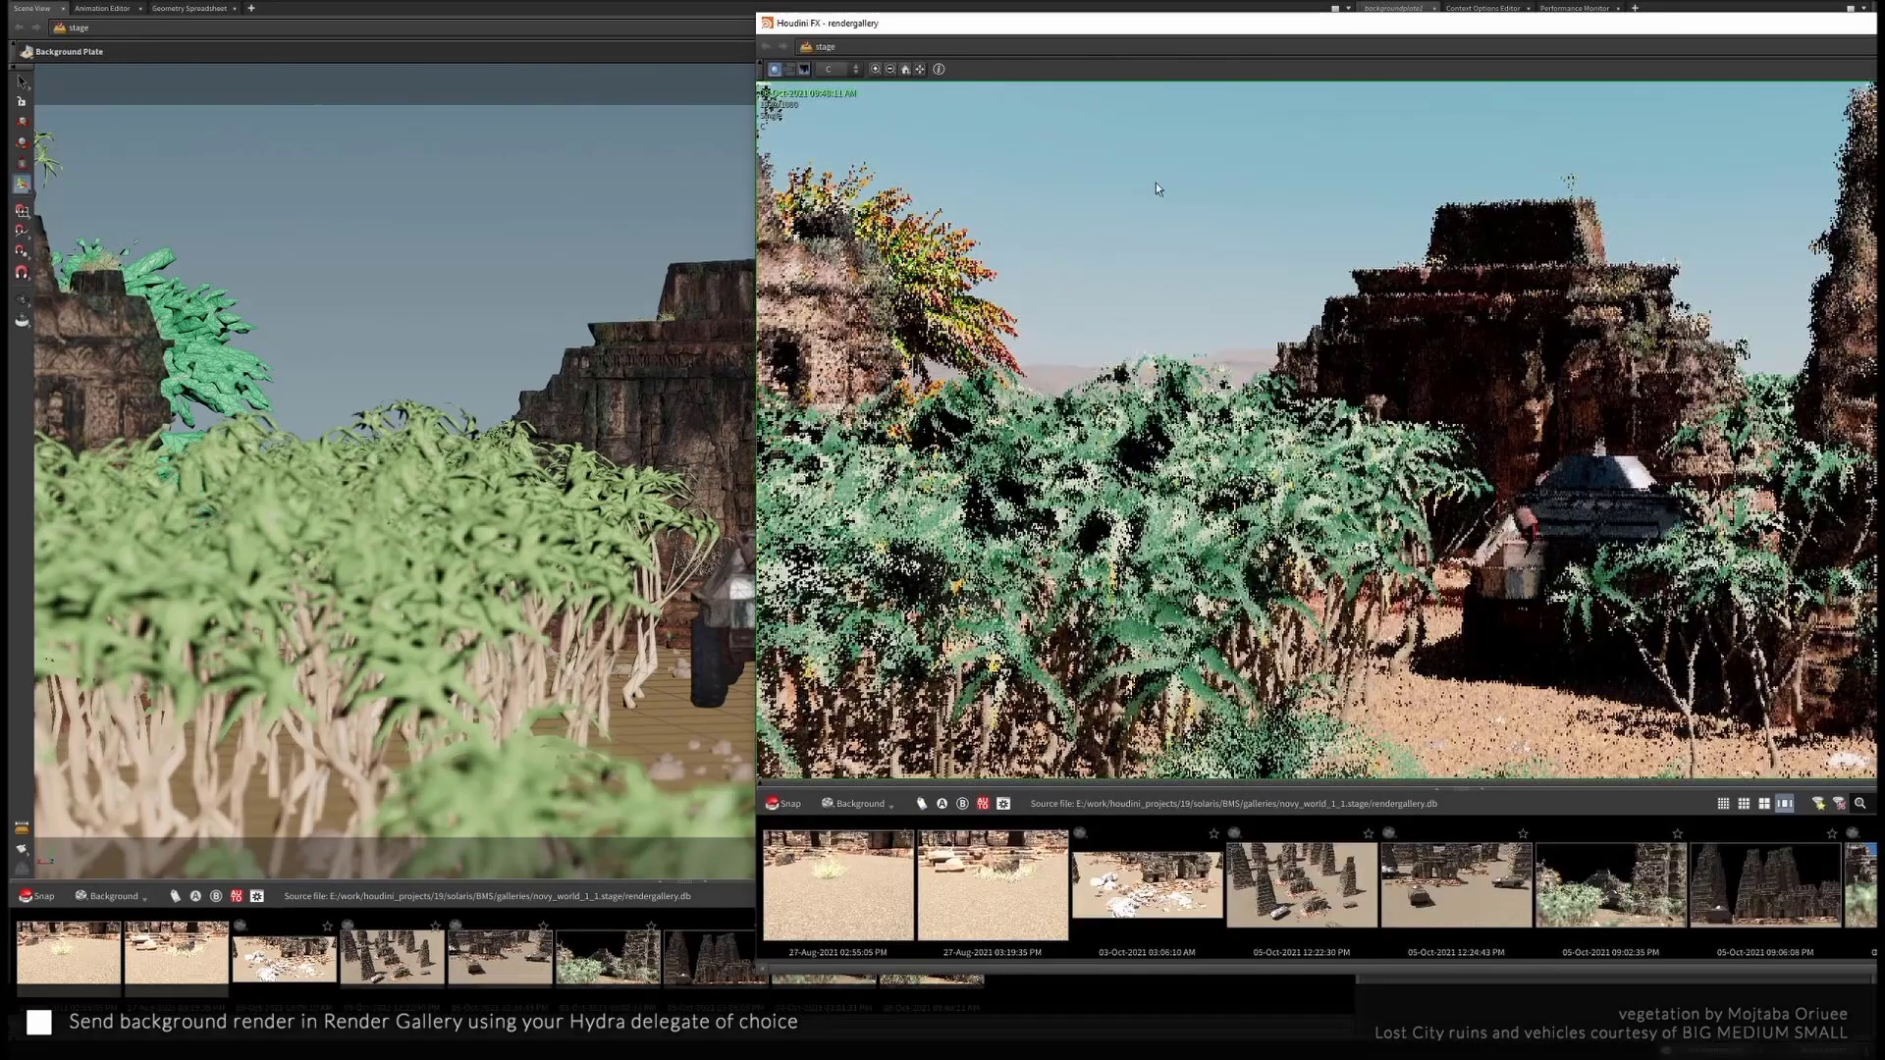
pyautogui.moveTo(1277, 23); pyautogui.dragTo(879, 2)
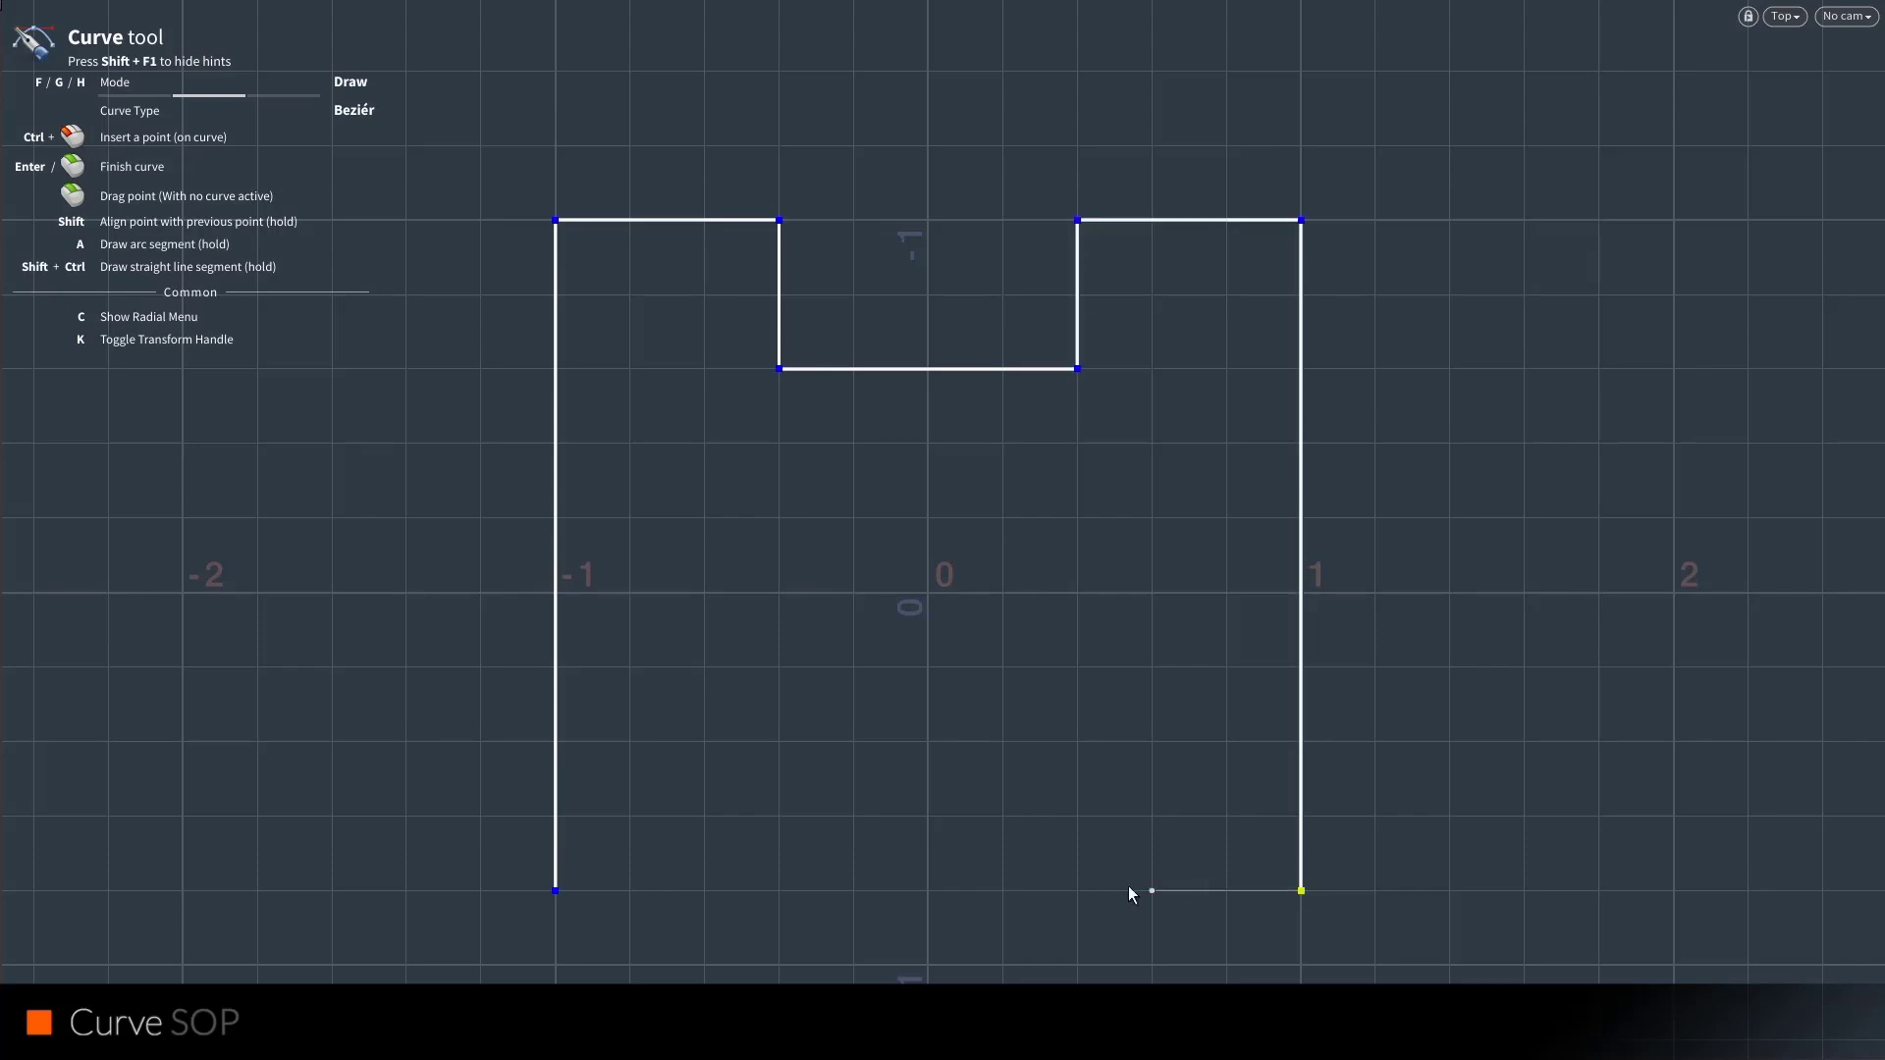
# Close the Bezier outline at its starting point and select all points of the curve
pyautogui.click(556, 892)
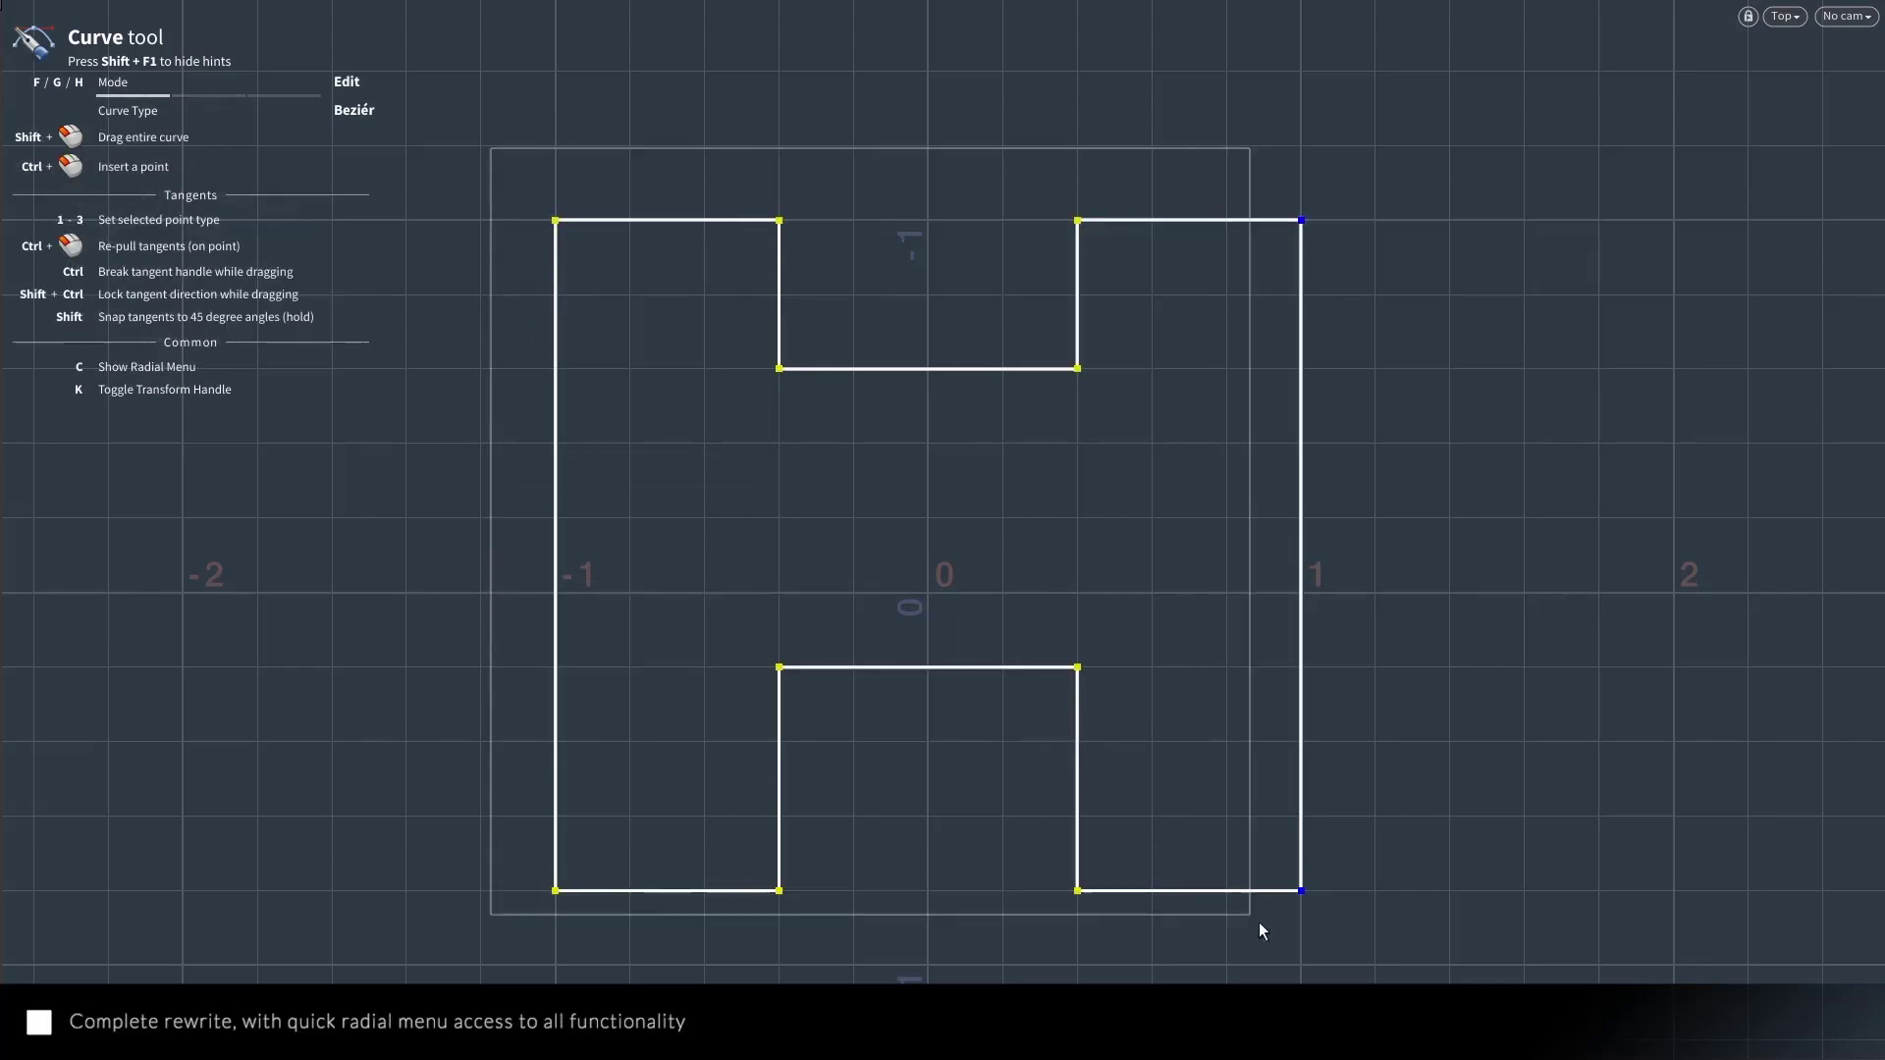
pyautogui.click(1165, 517)
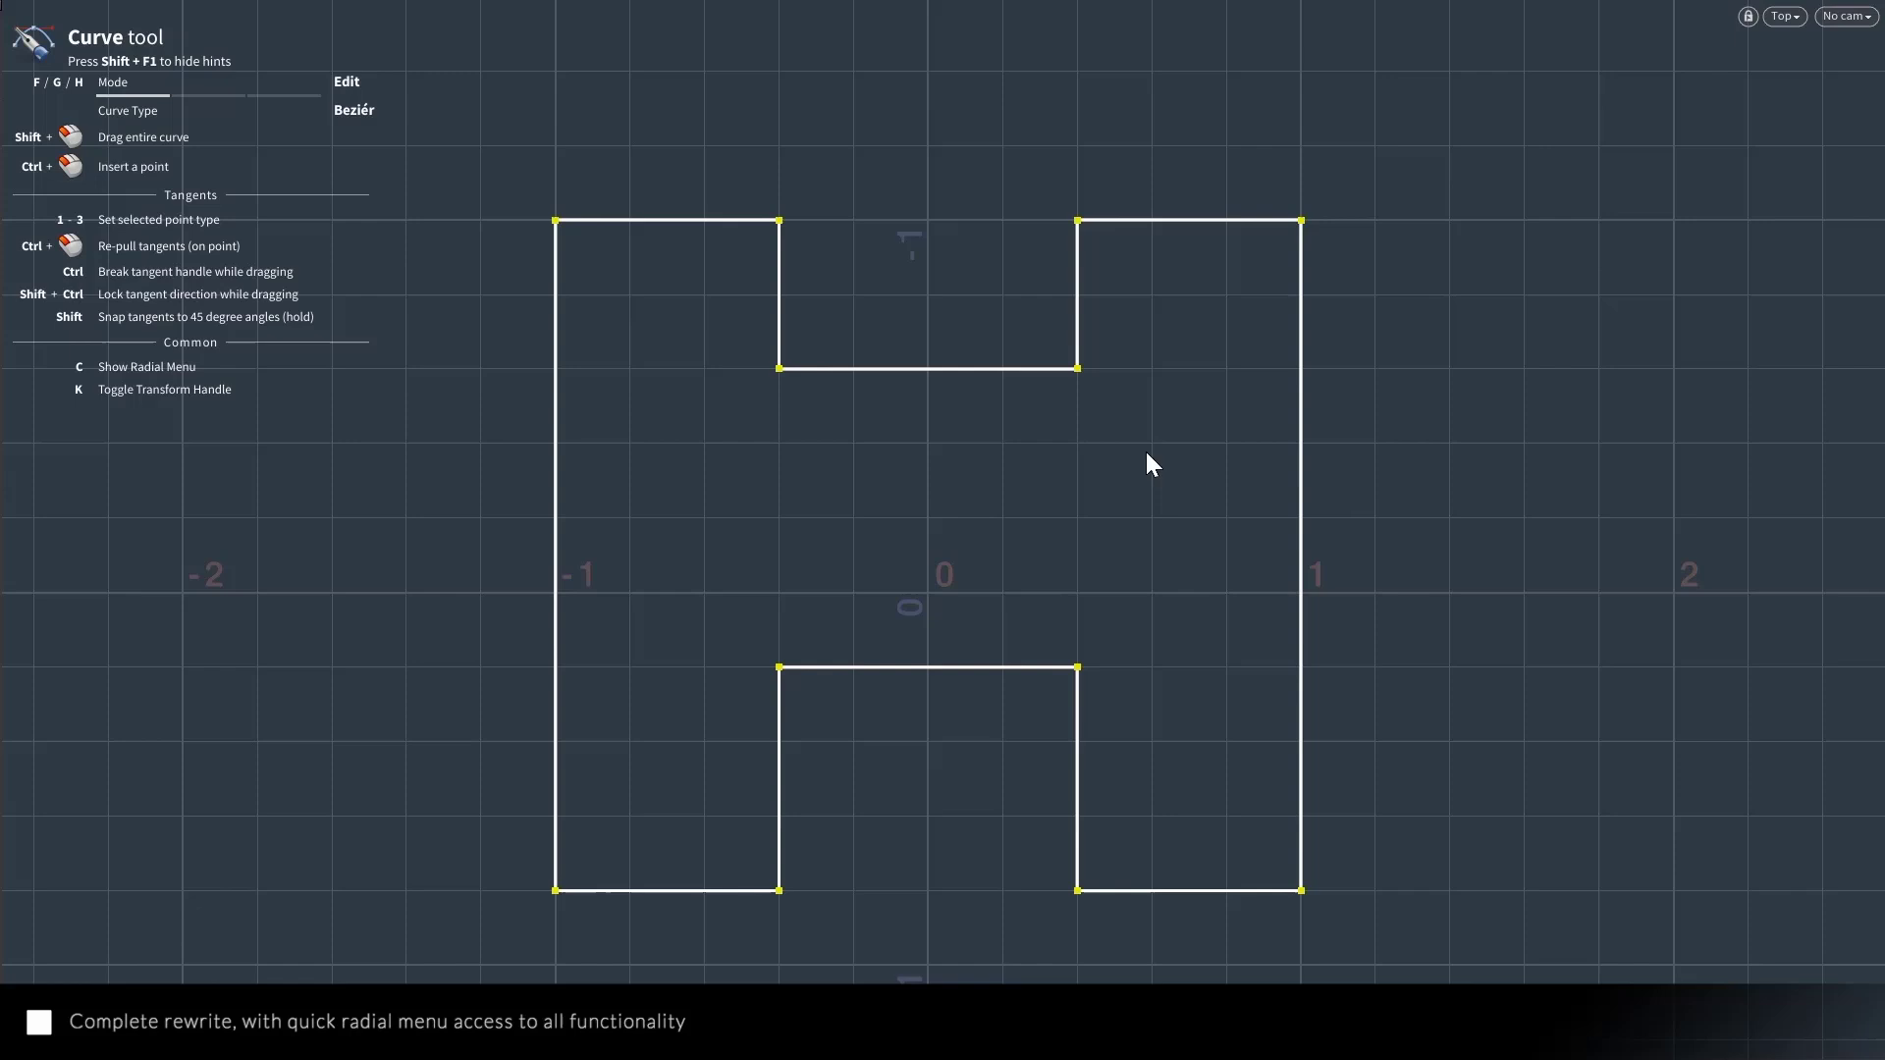
# Round the H-shaped outline's corners with larger radii in the upper notch and move that notch's lower edge downward
pyautogui.moveTo(1042, 347); pyautogui.dragTo(1036, 339)
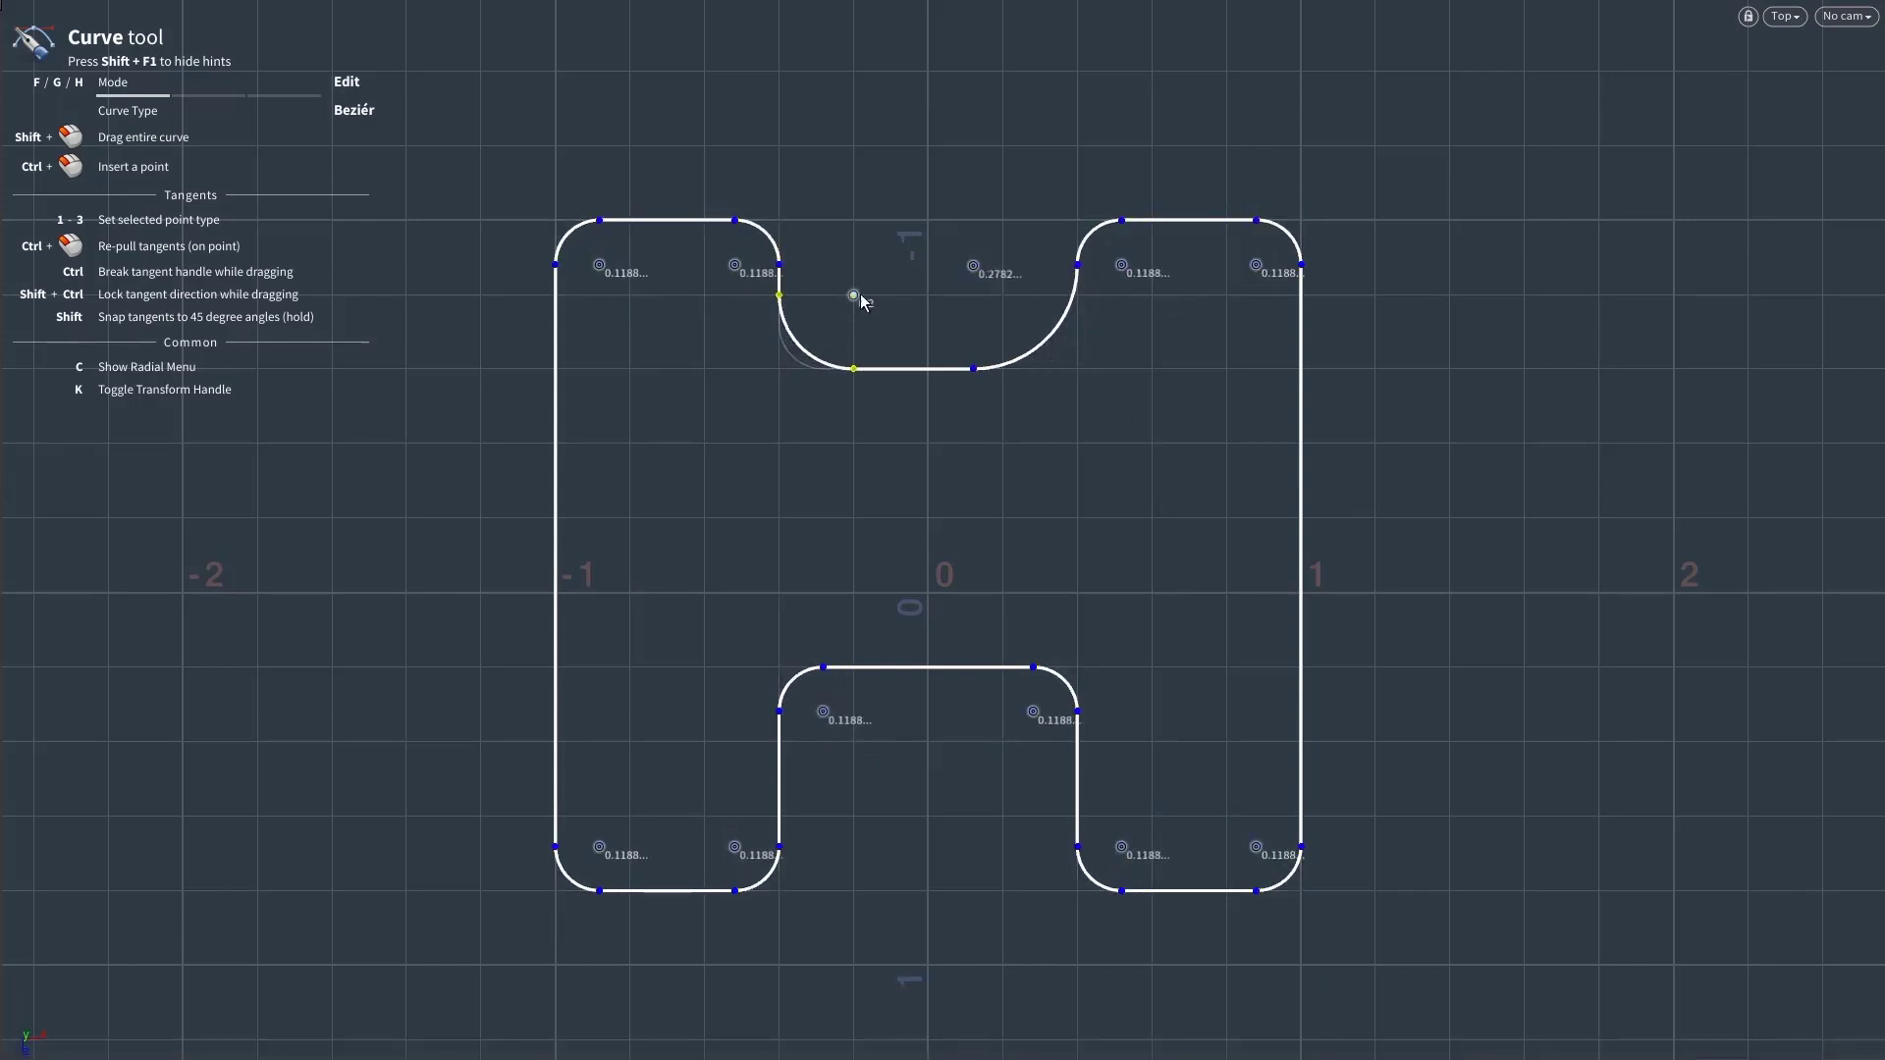
pyautogui.moveTo(920, 370); pyautogui.dragTo(903, 525)
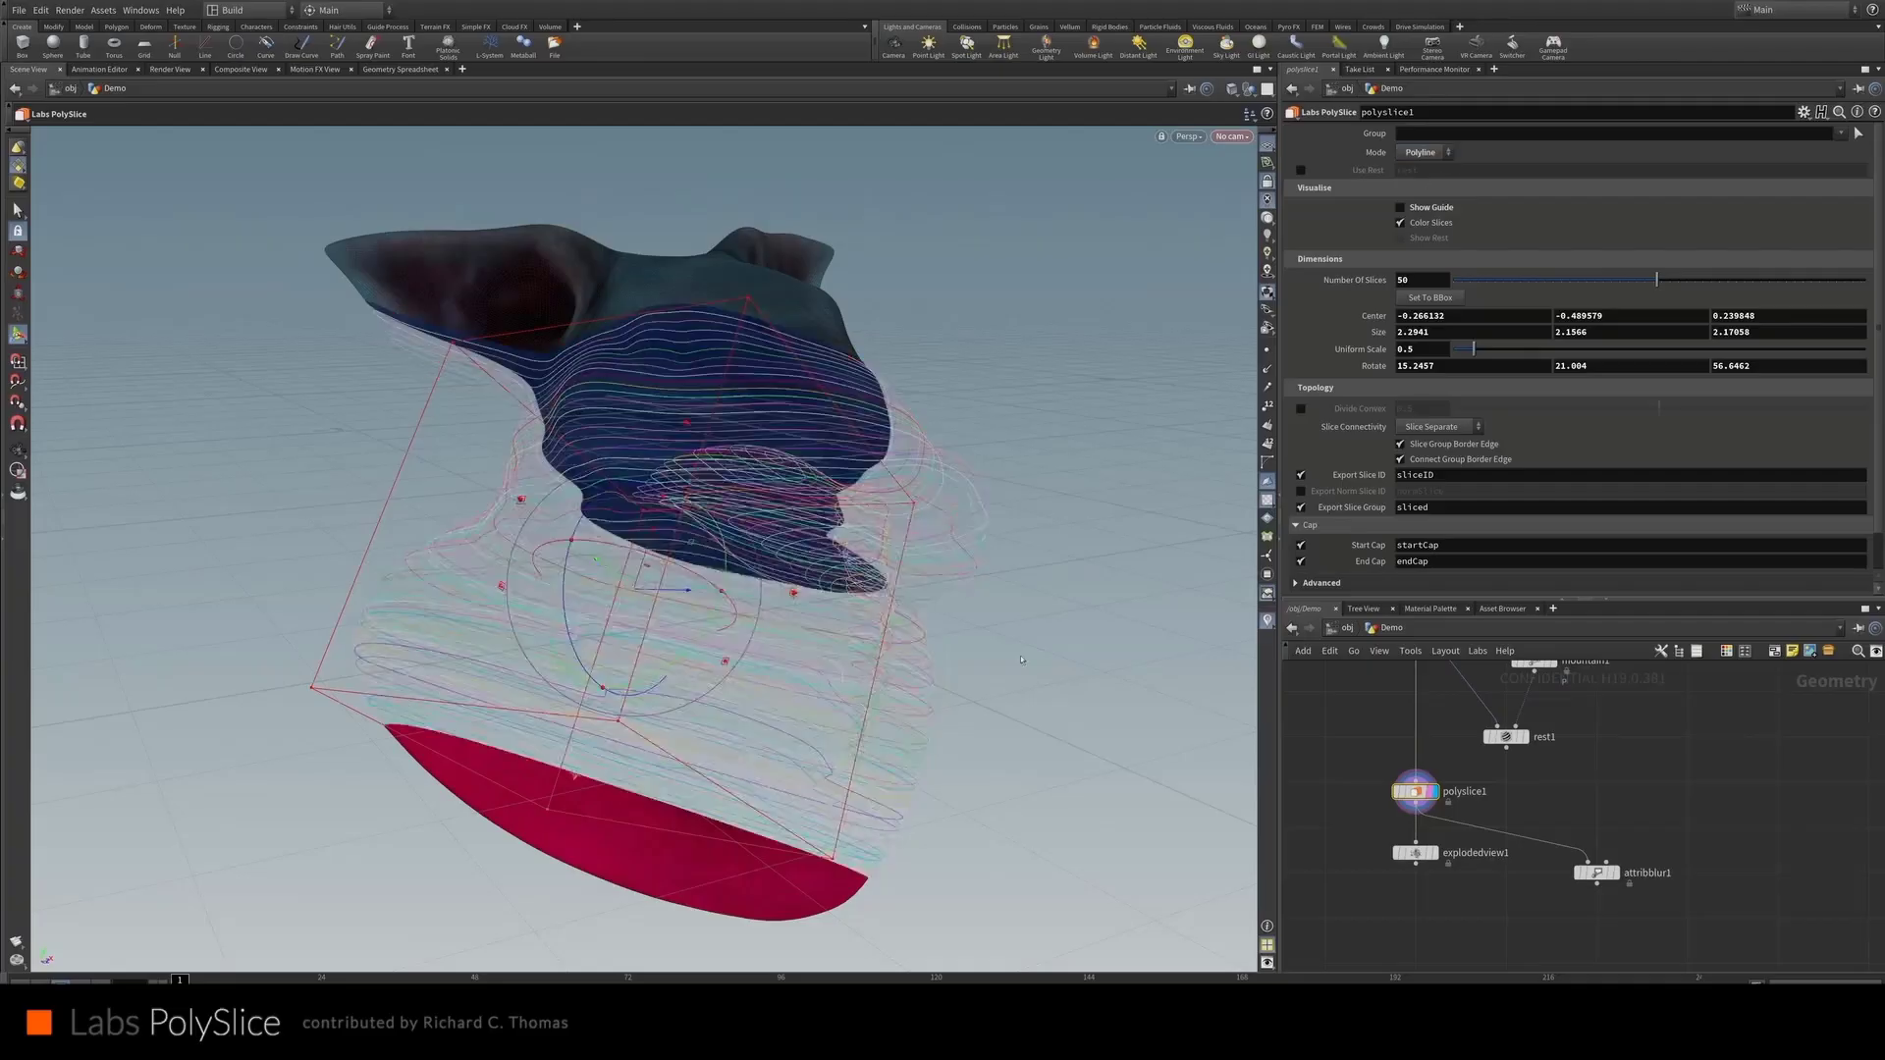
# Turn off the End Cap output of the polyslice1 node and enable its Use Rest option
pyautogui.click(1301, 561)
pyautogui.click(1301, 561)
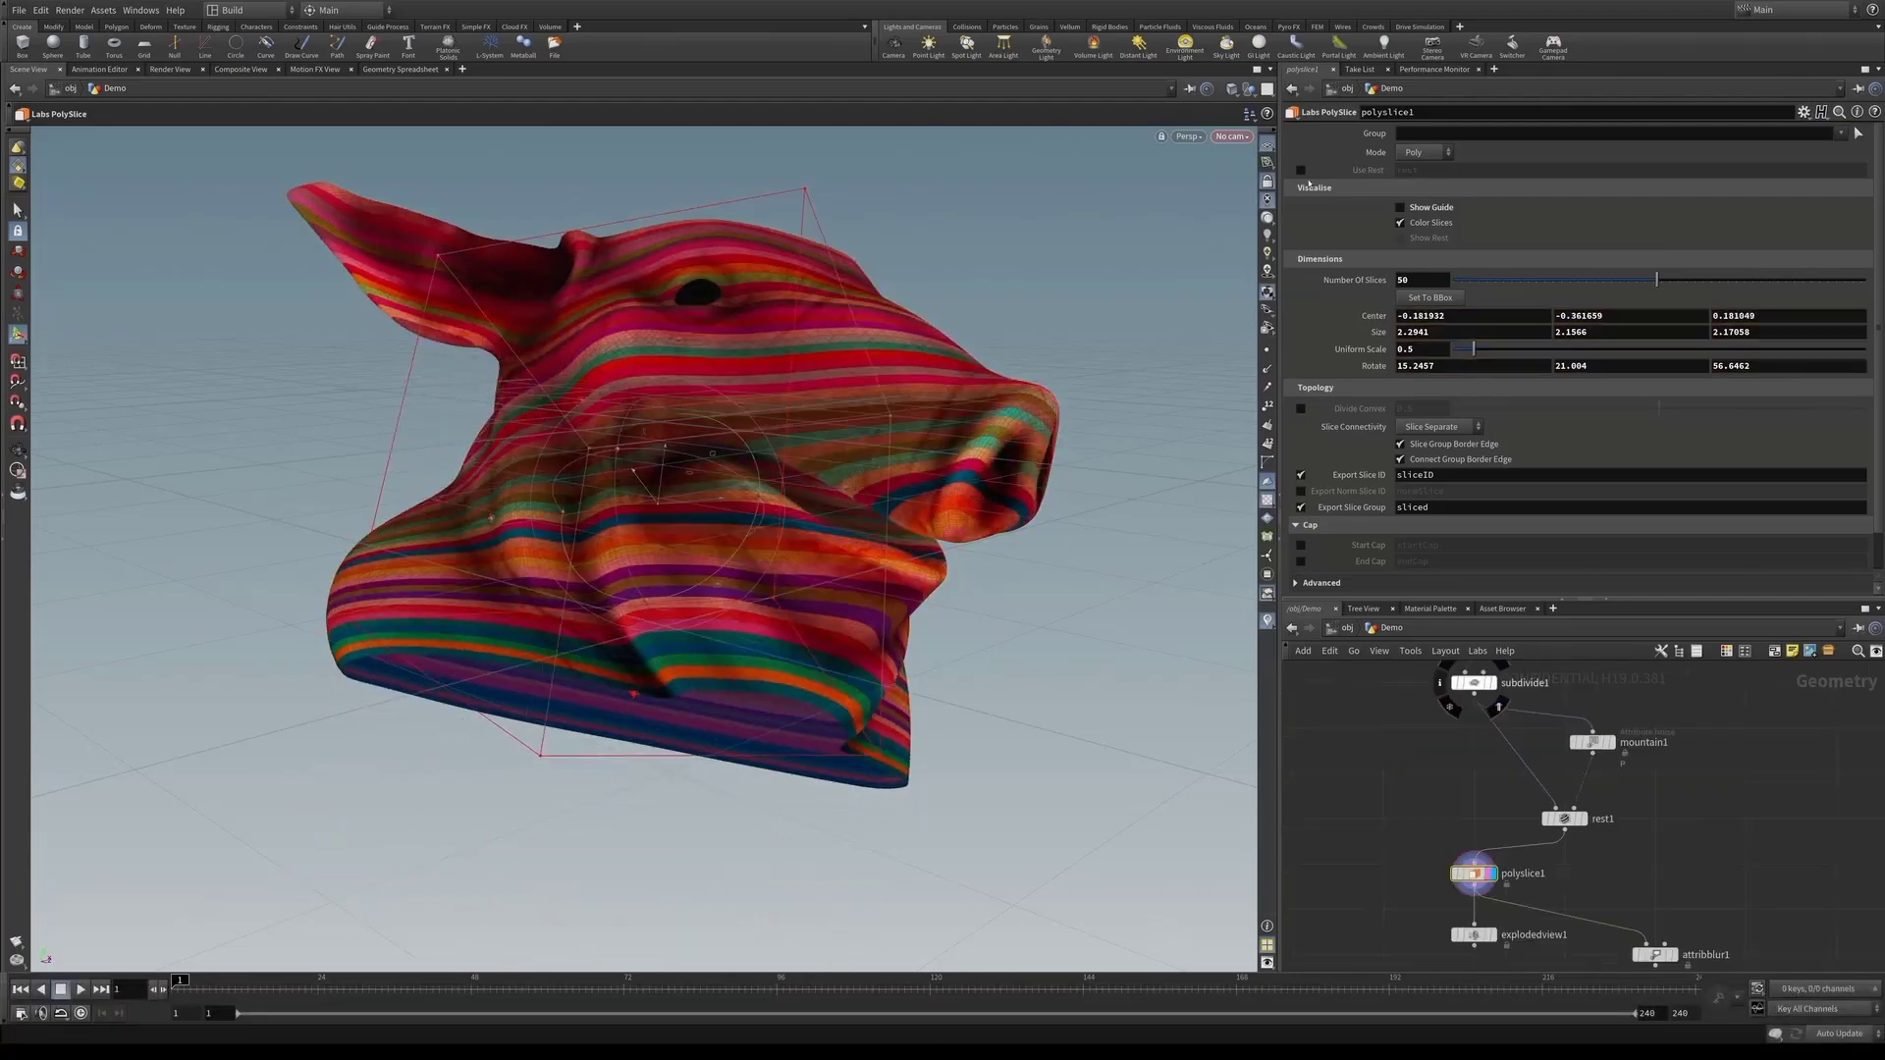
pyautogui.click(1302, 171)
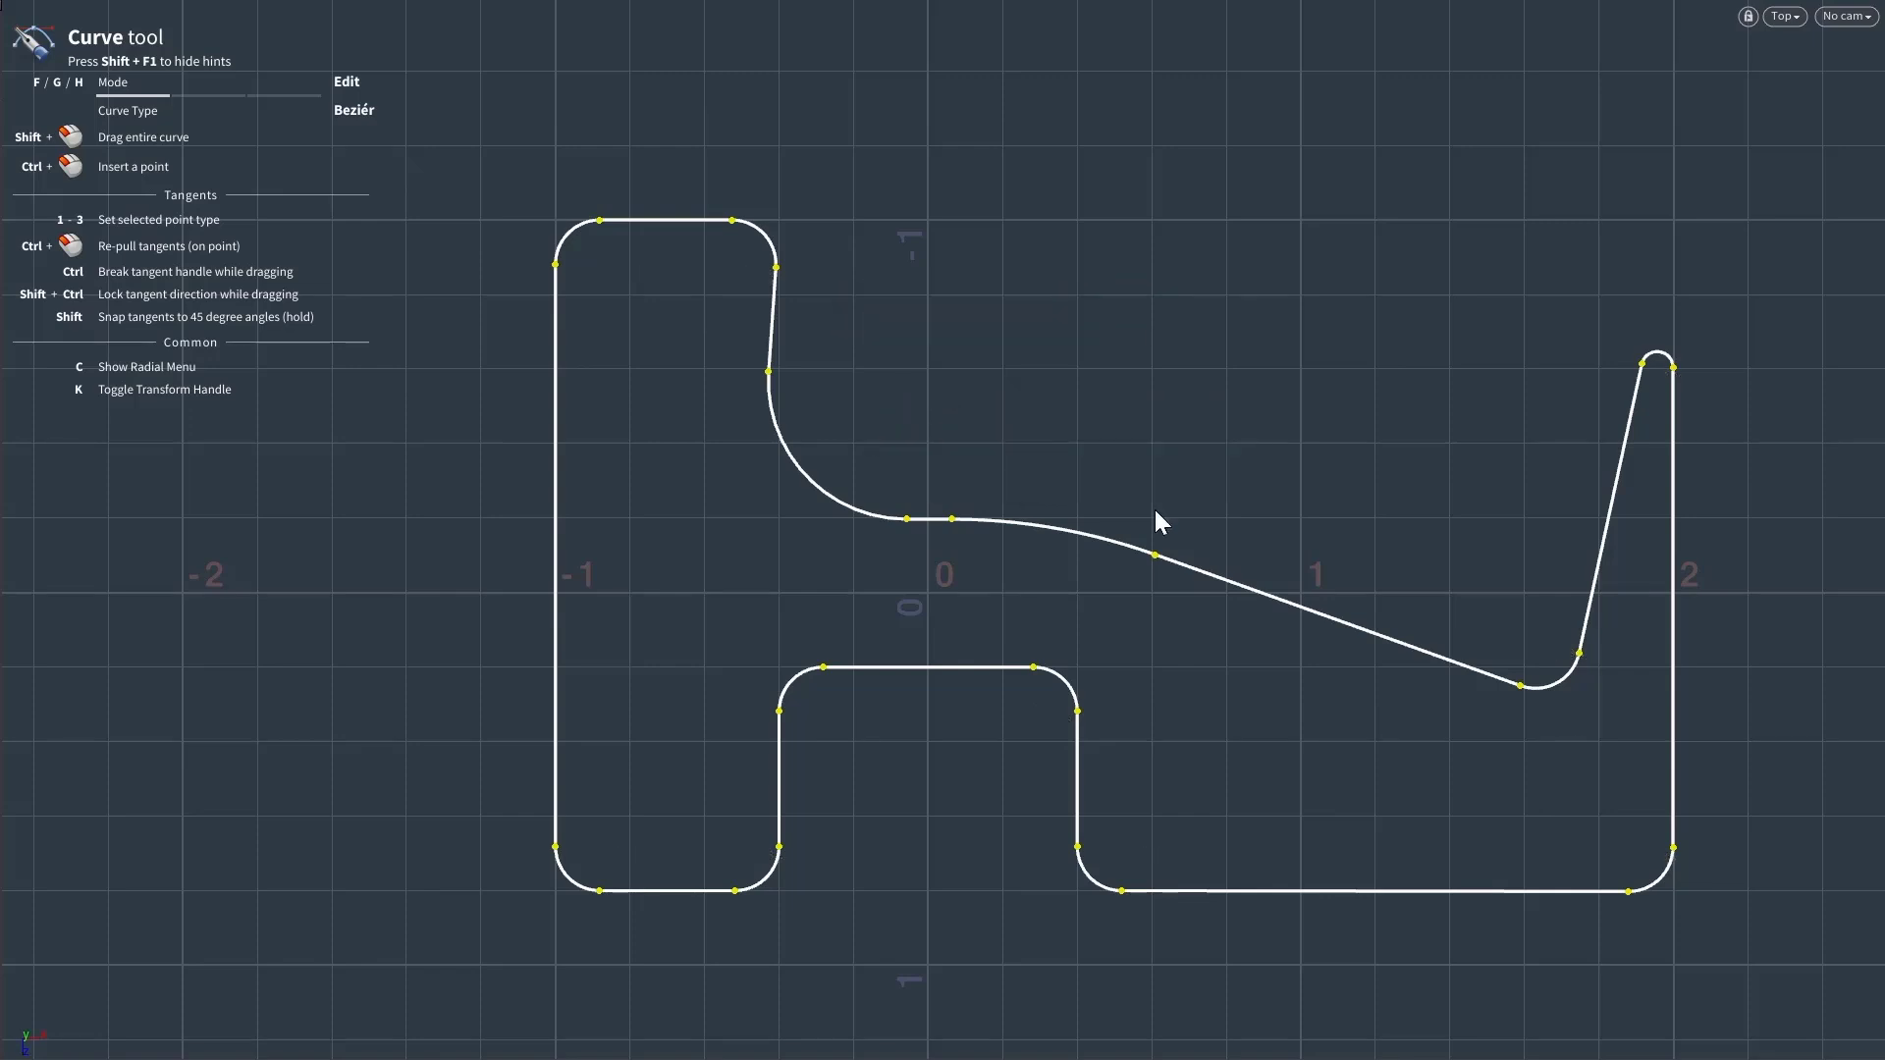
# Create rounded corners on all points of the H-shaped Bezier outline and adjust their radius together
pyautogui.click(1154, 556)
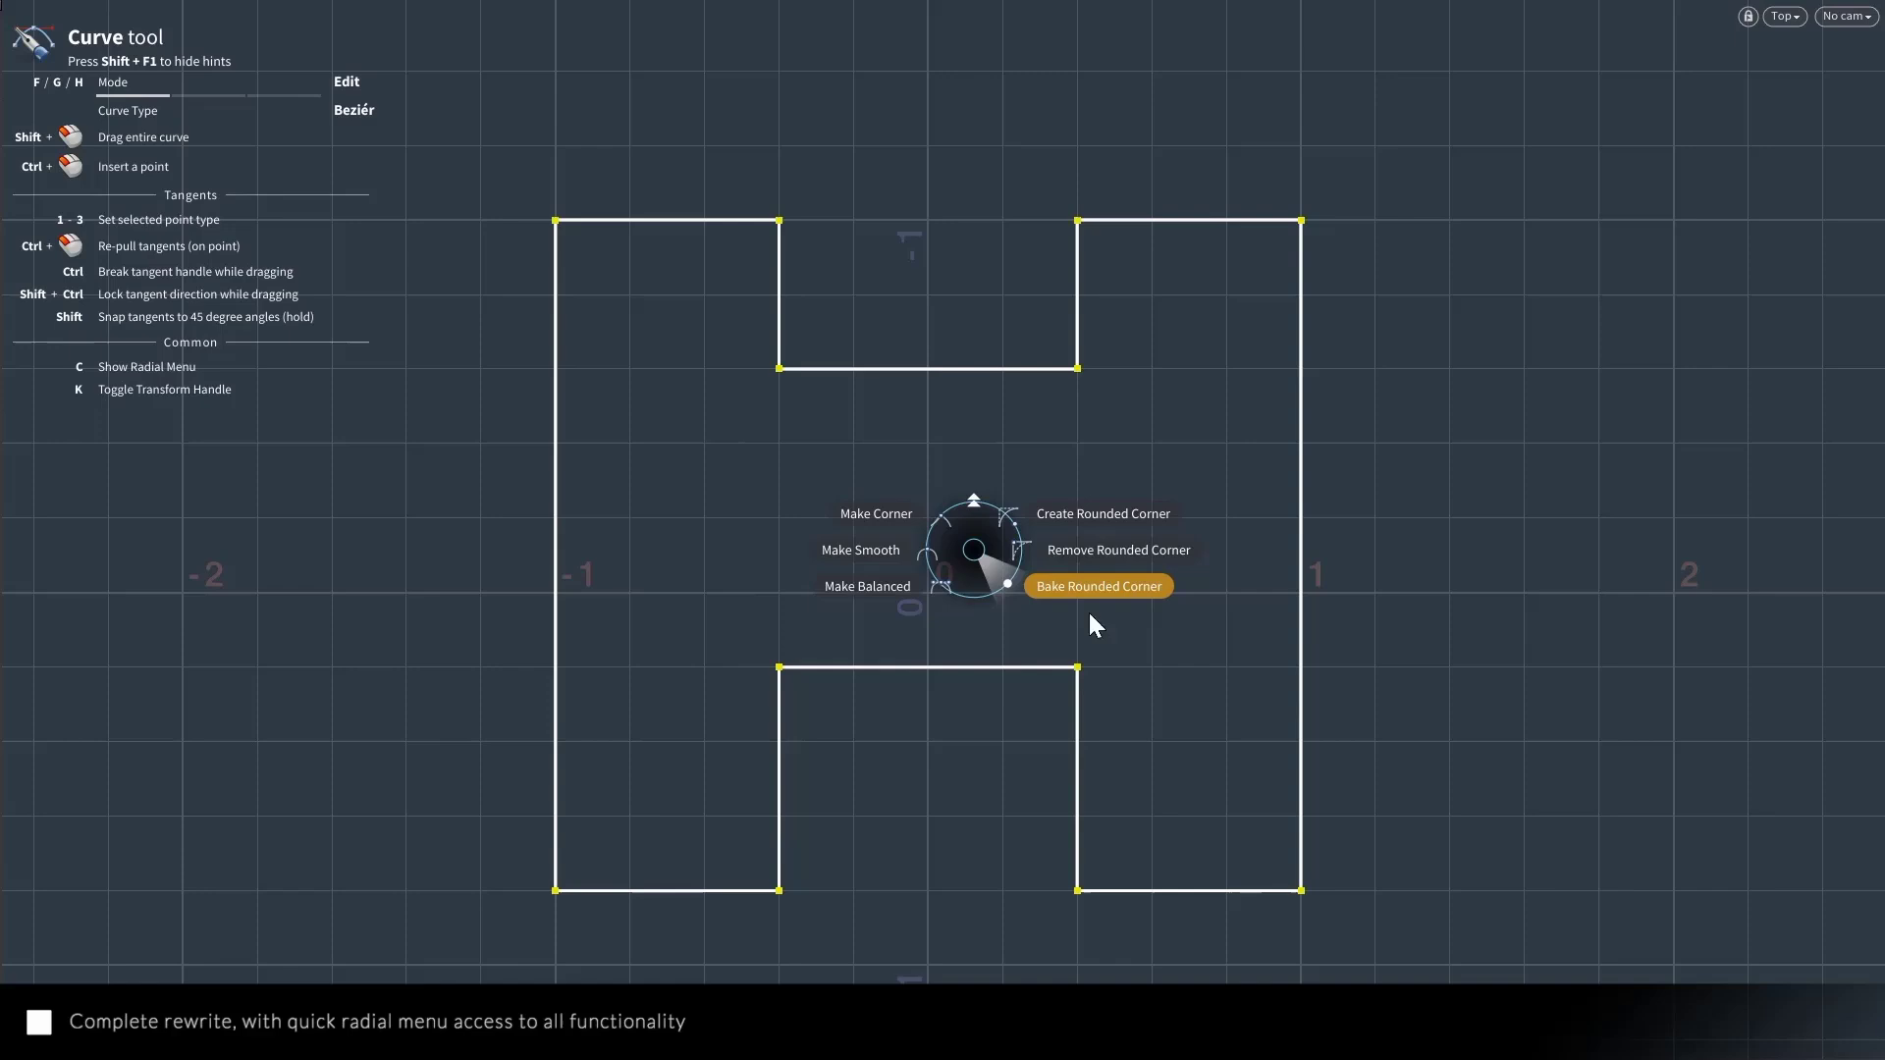
pyautogui.click(1147, 454)
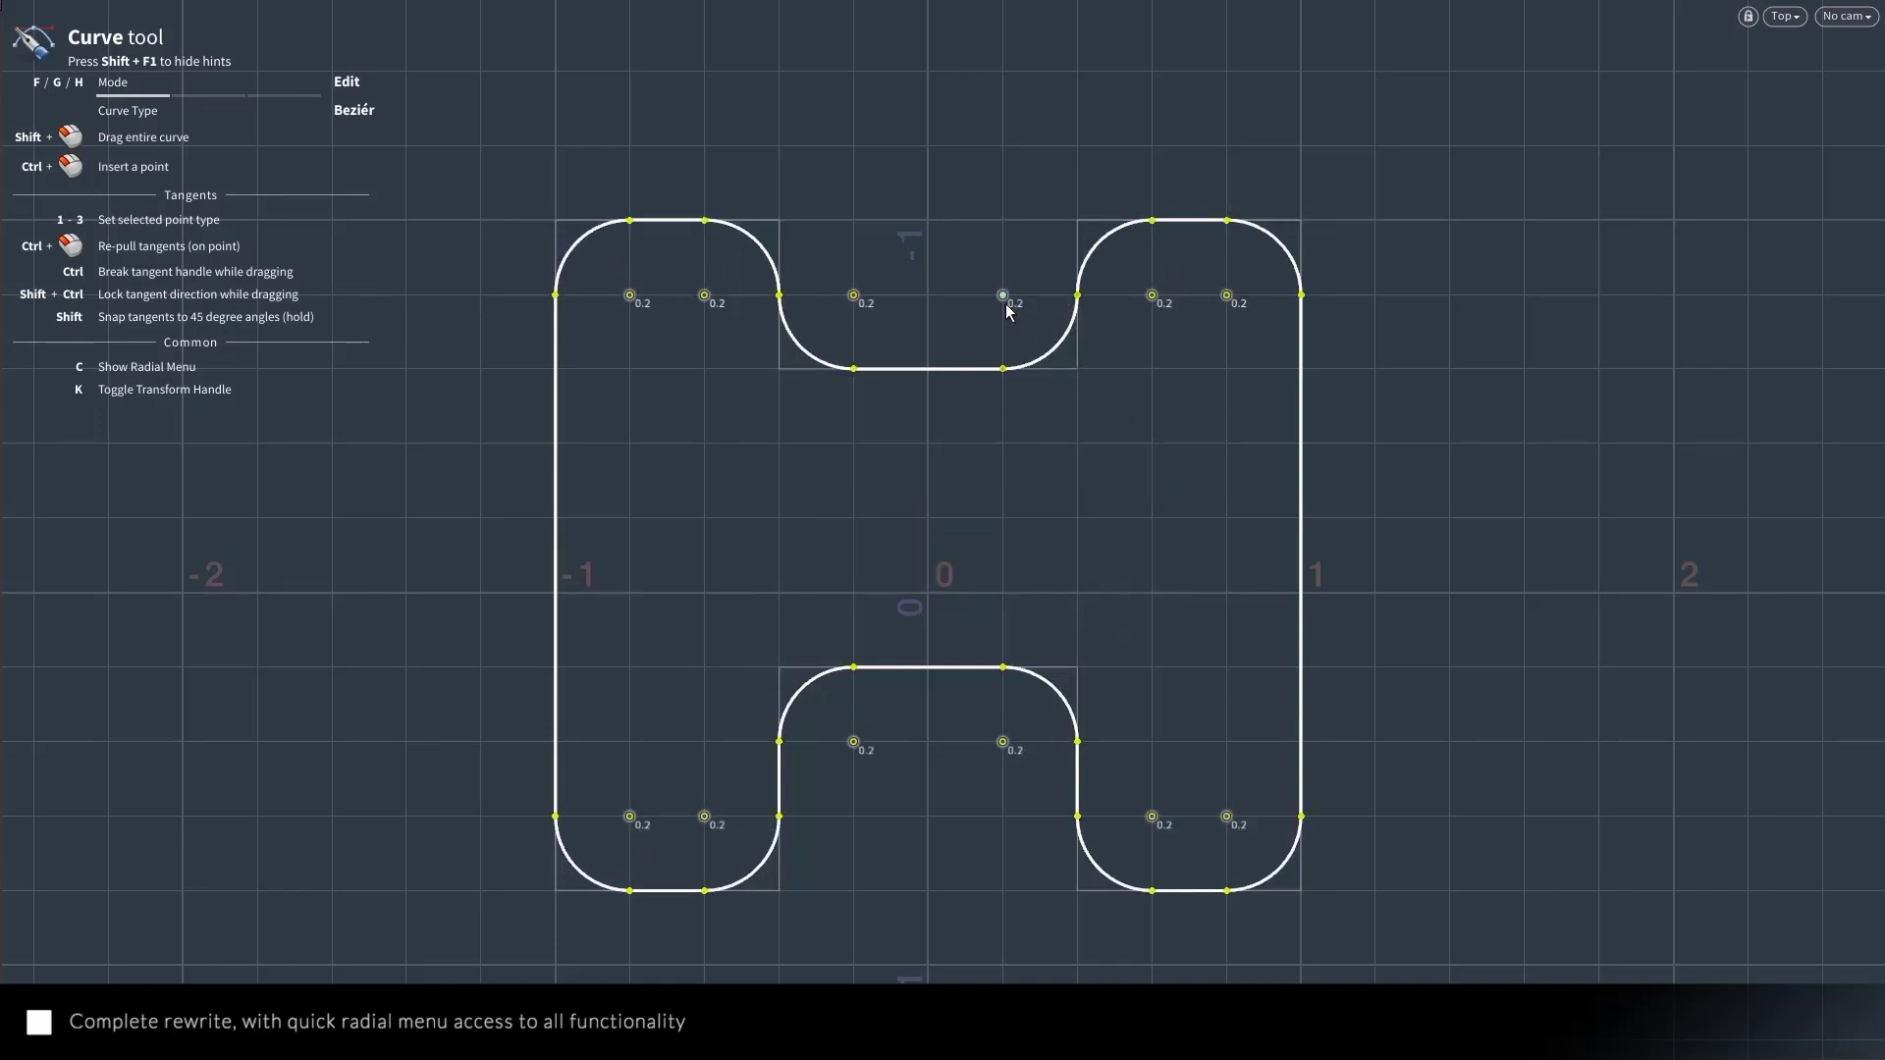
pyautogui.moveTo(1006, 306)
pyautogui.mouseDown()
pyautogui.moveTo(1047, 343)
pyautogui.moveTo(1018, 331)
pyautogui.mouseUp()
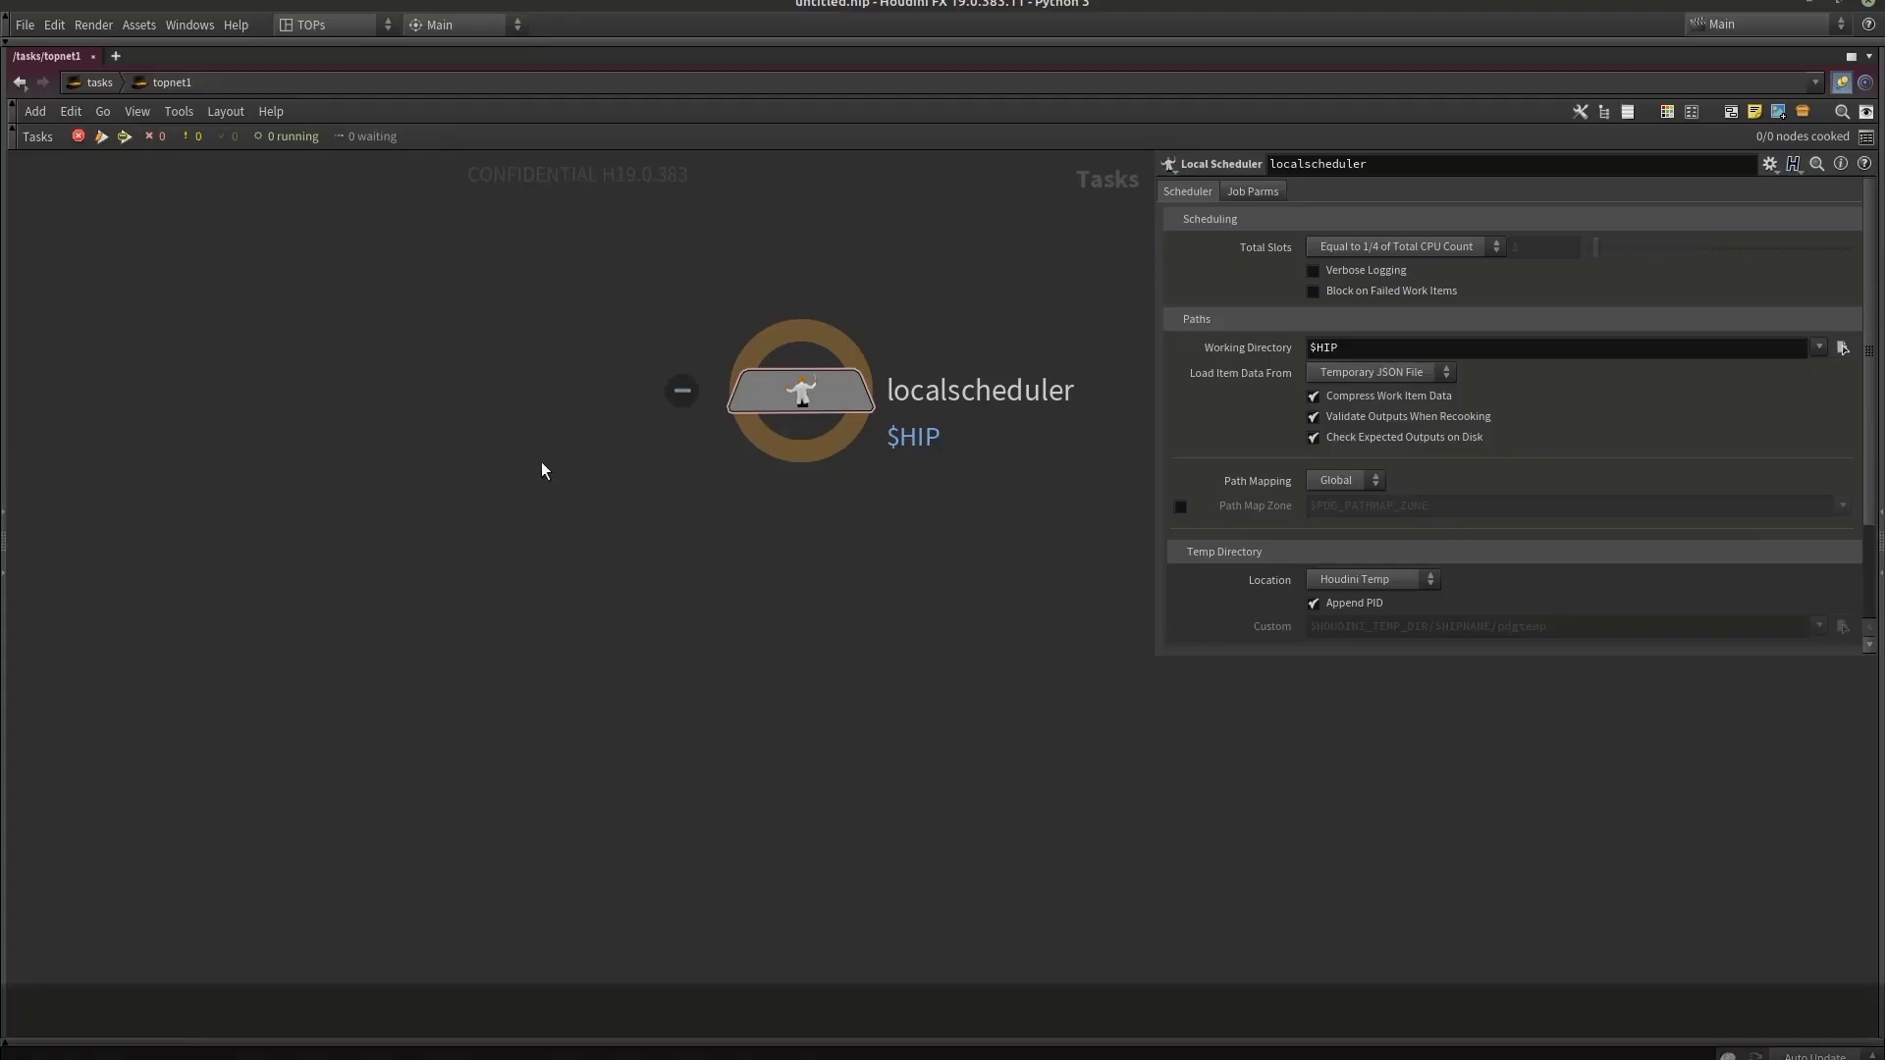
# Add a USD Add Assets to Gallery node with the pattern /mnt/local/work/sidefx/solaris/scenes/USD_ALab_0730/entity/* and cook it
pyautogui.press('Tab')
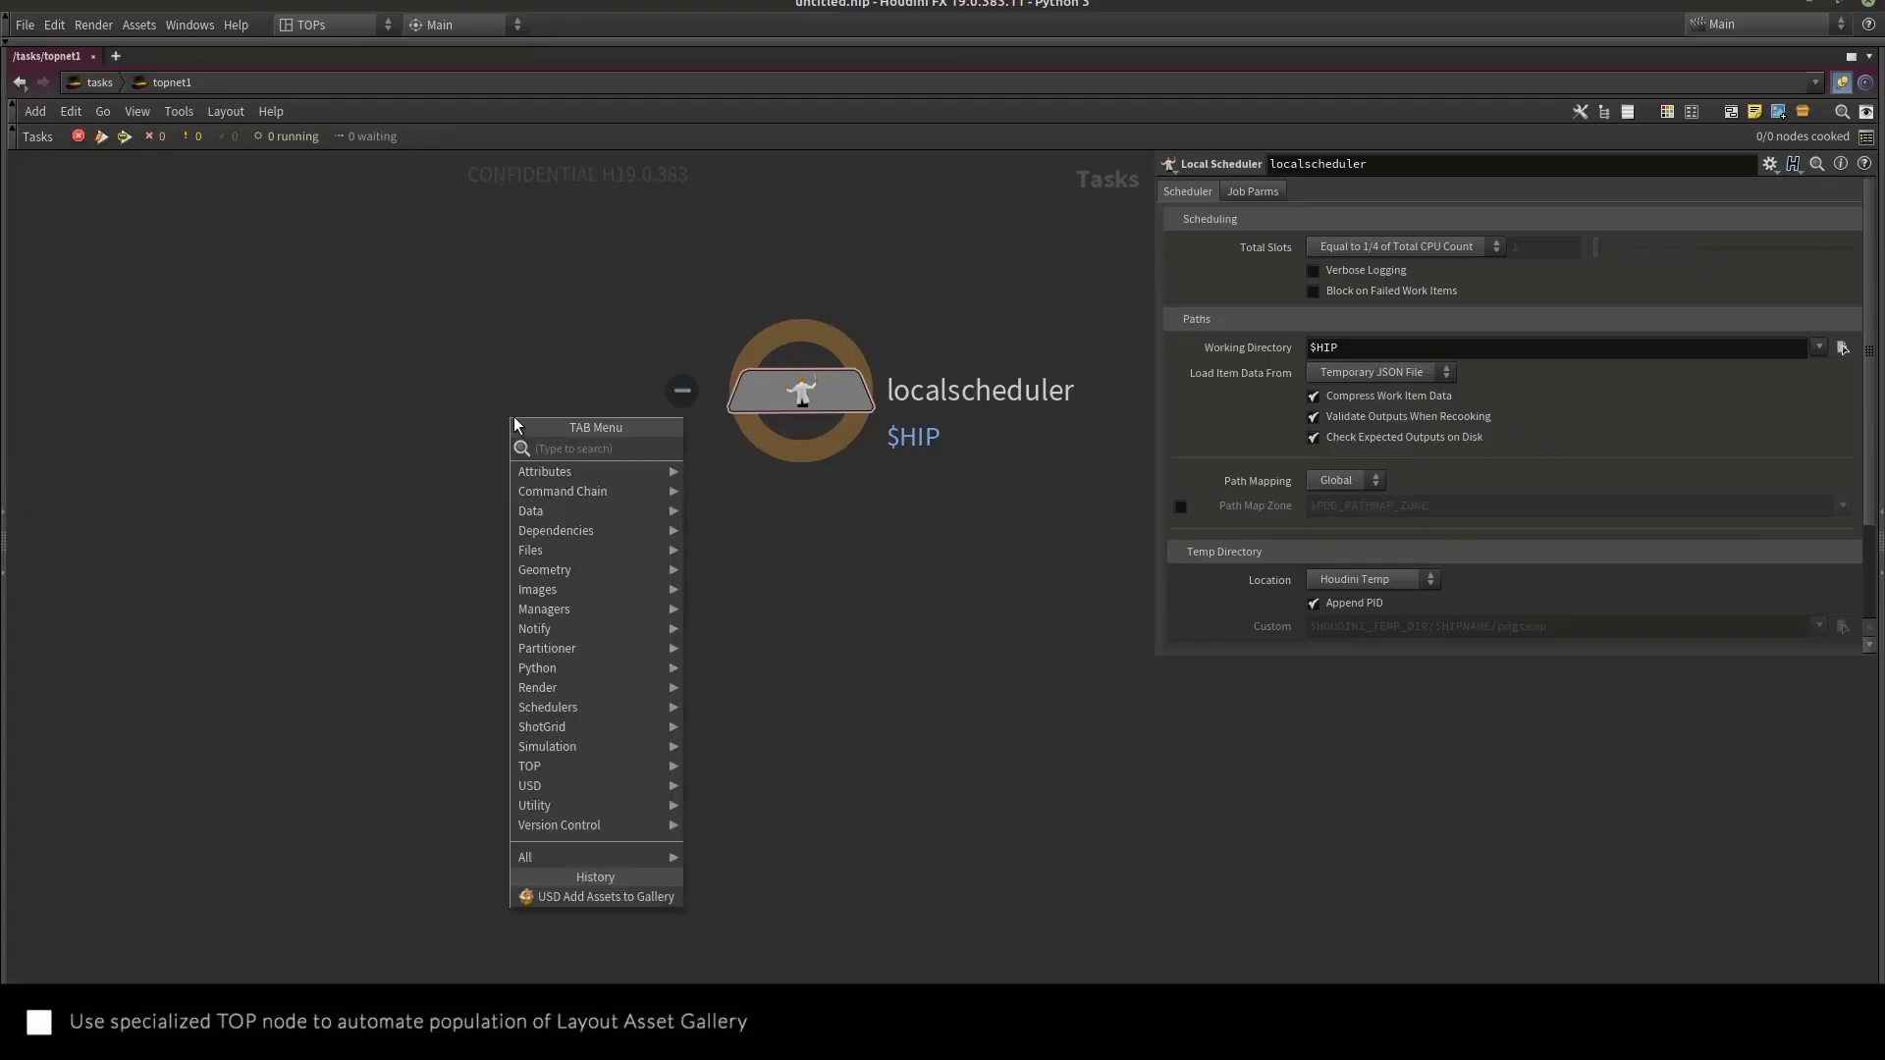
pyautogui.press('Return')
pyautogui.click(519, 535)
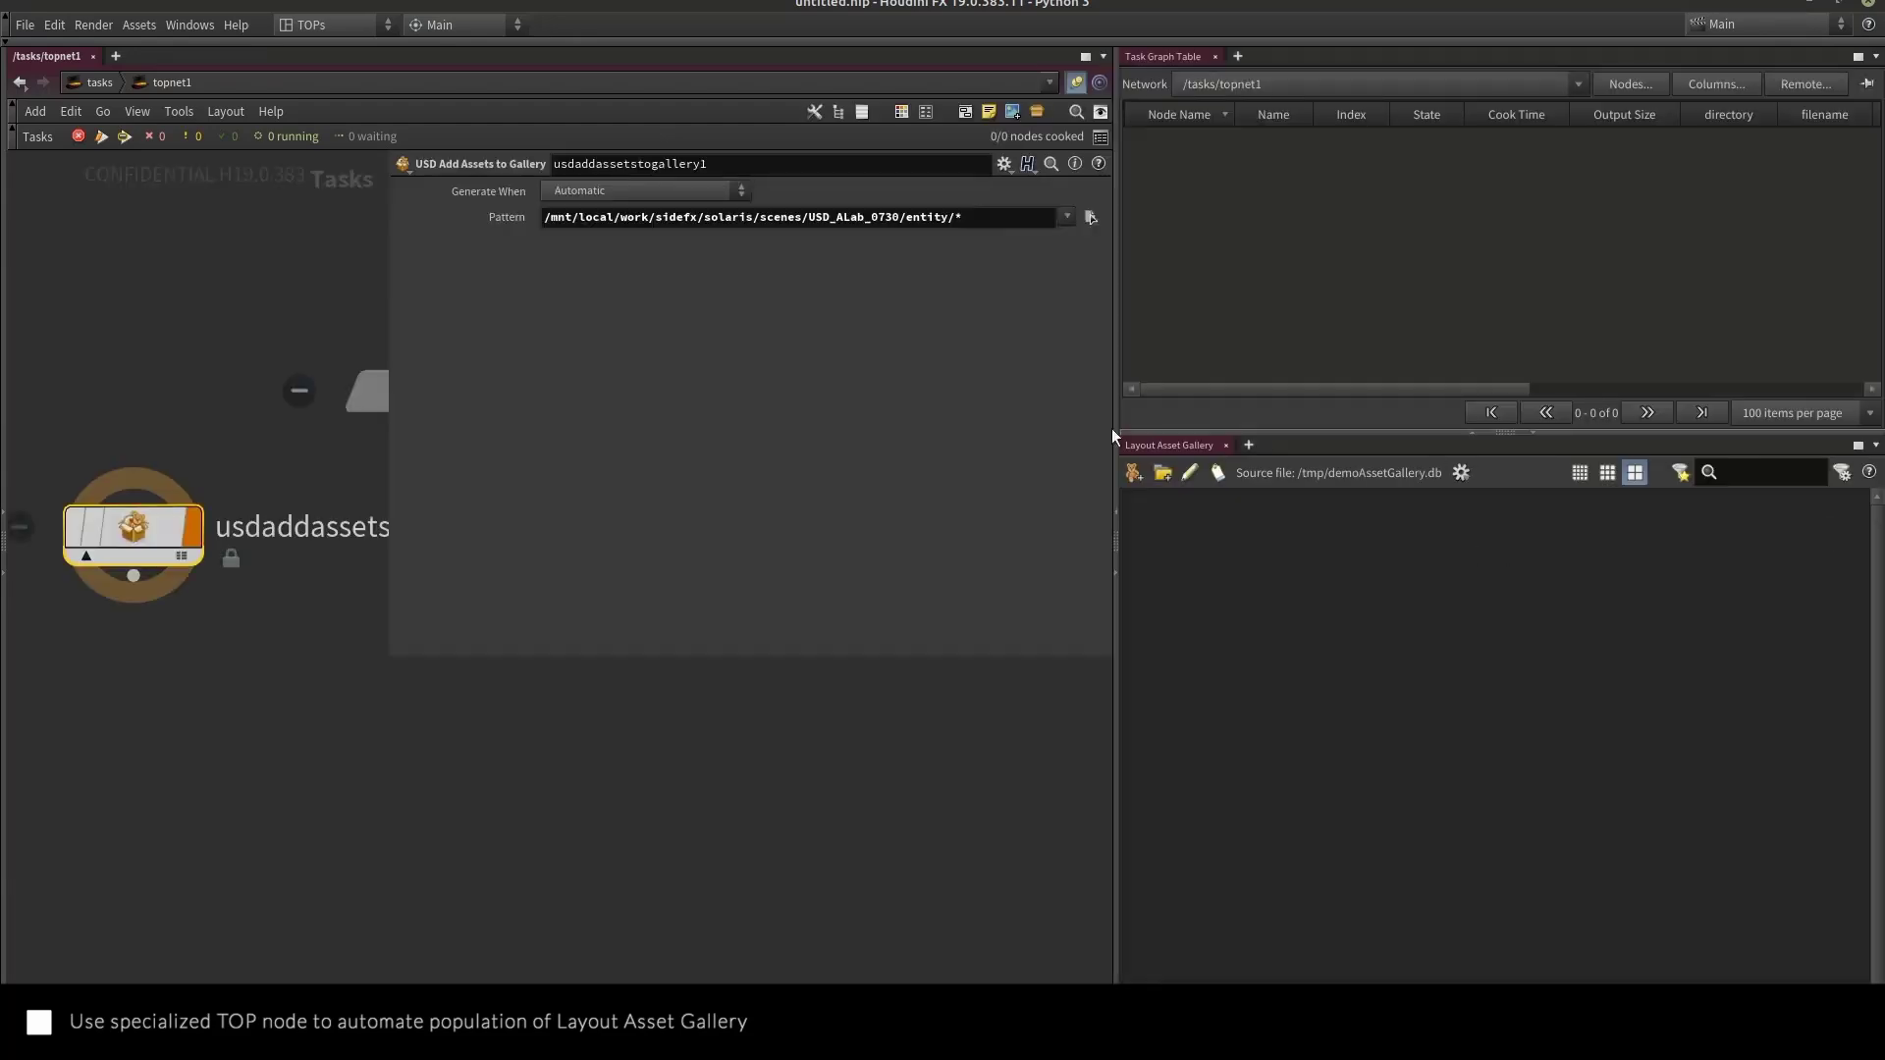
pyautogui.click(37, 136)
pyautogui.click(83, 217)
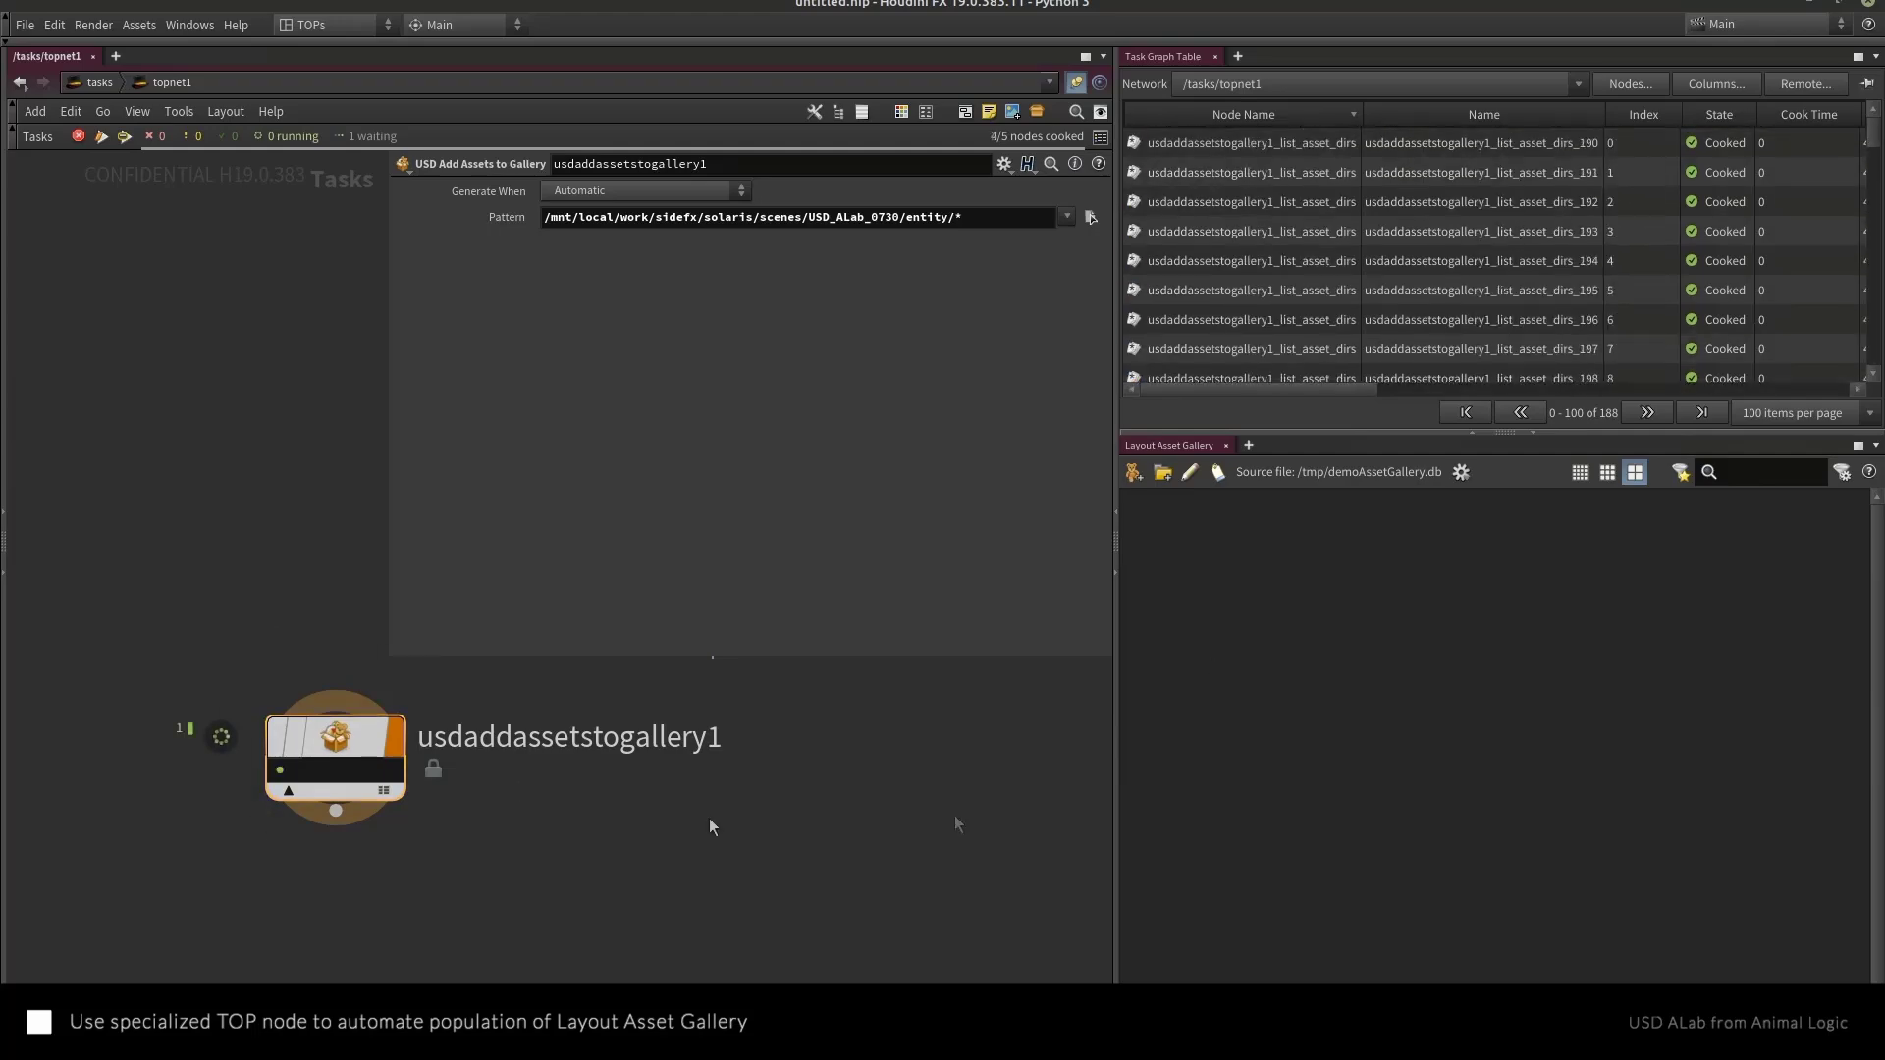
# Enlarge the Layout Asset Gallery pane and look through its asset thumbnails from the first to the last entries
pyautogui.moveTo(1116, 629); pyautogui.dragTo(908, 627)
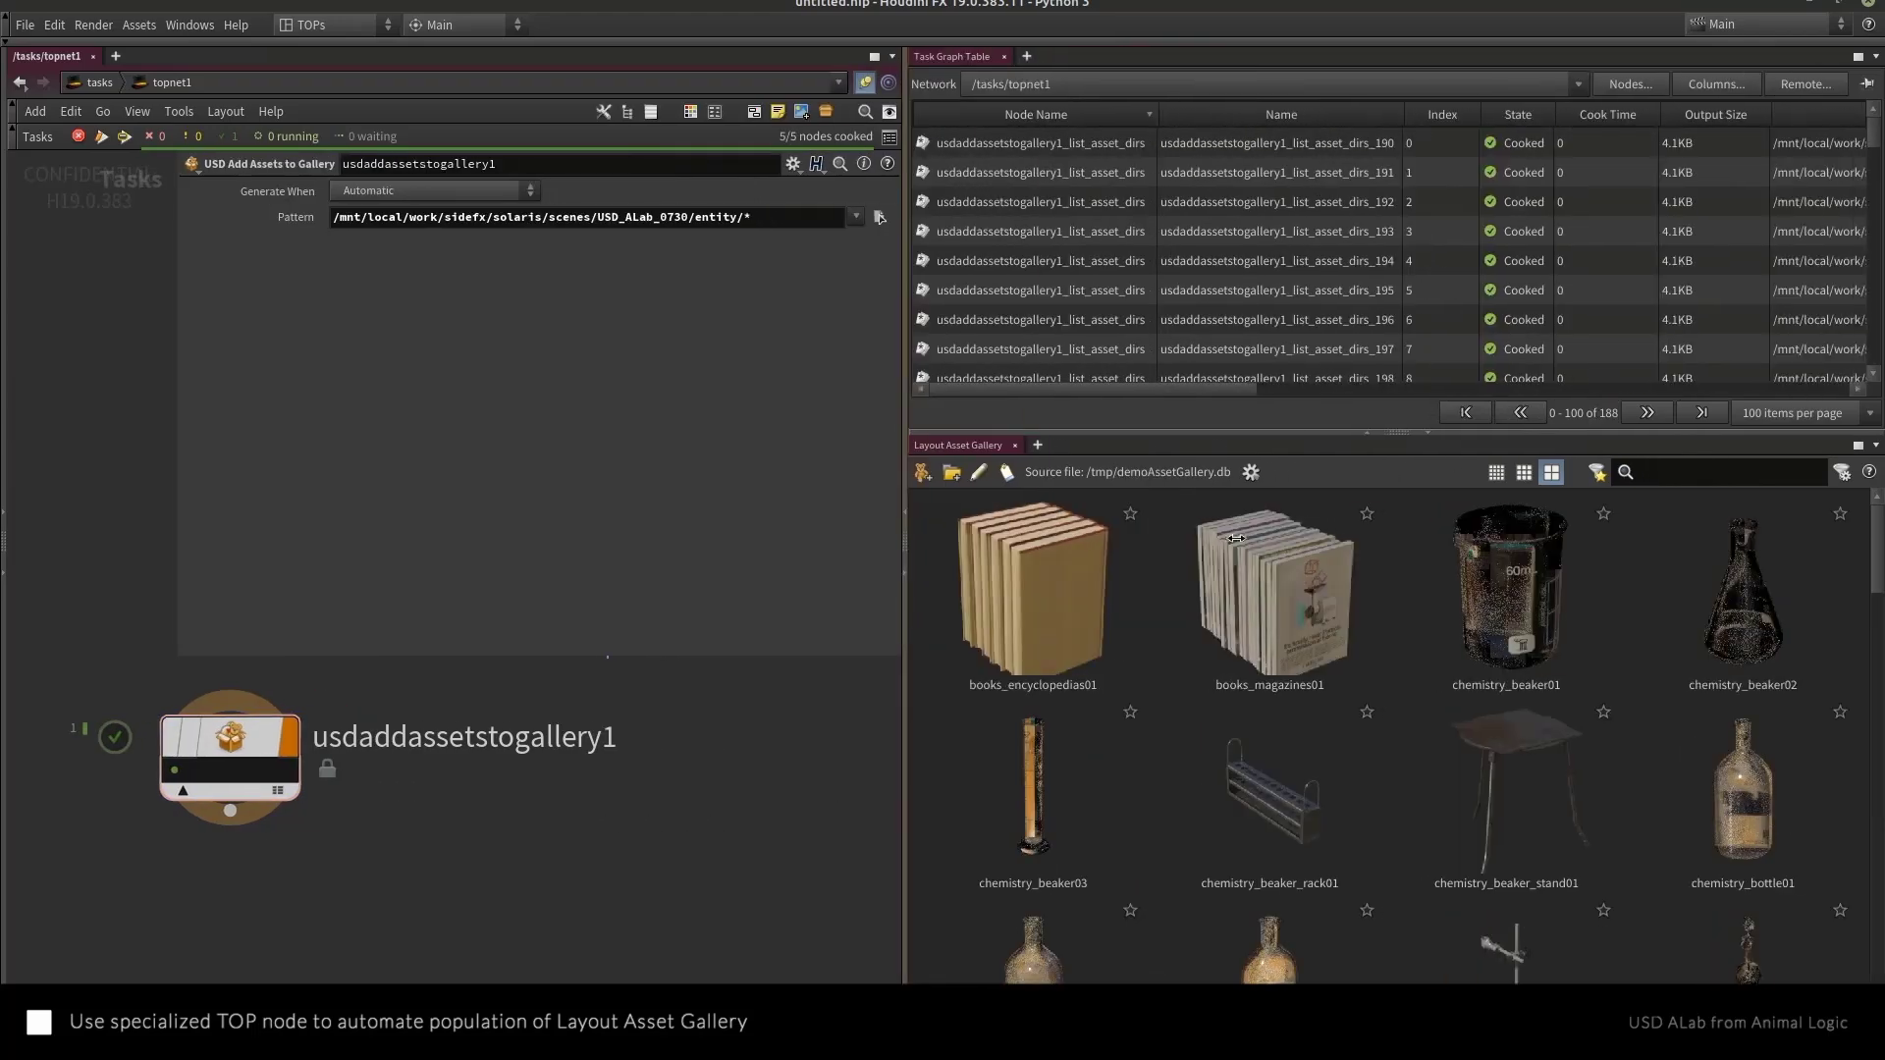
pyautogui.click(1371, 438)
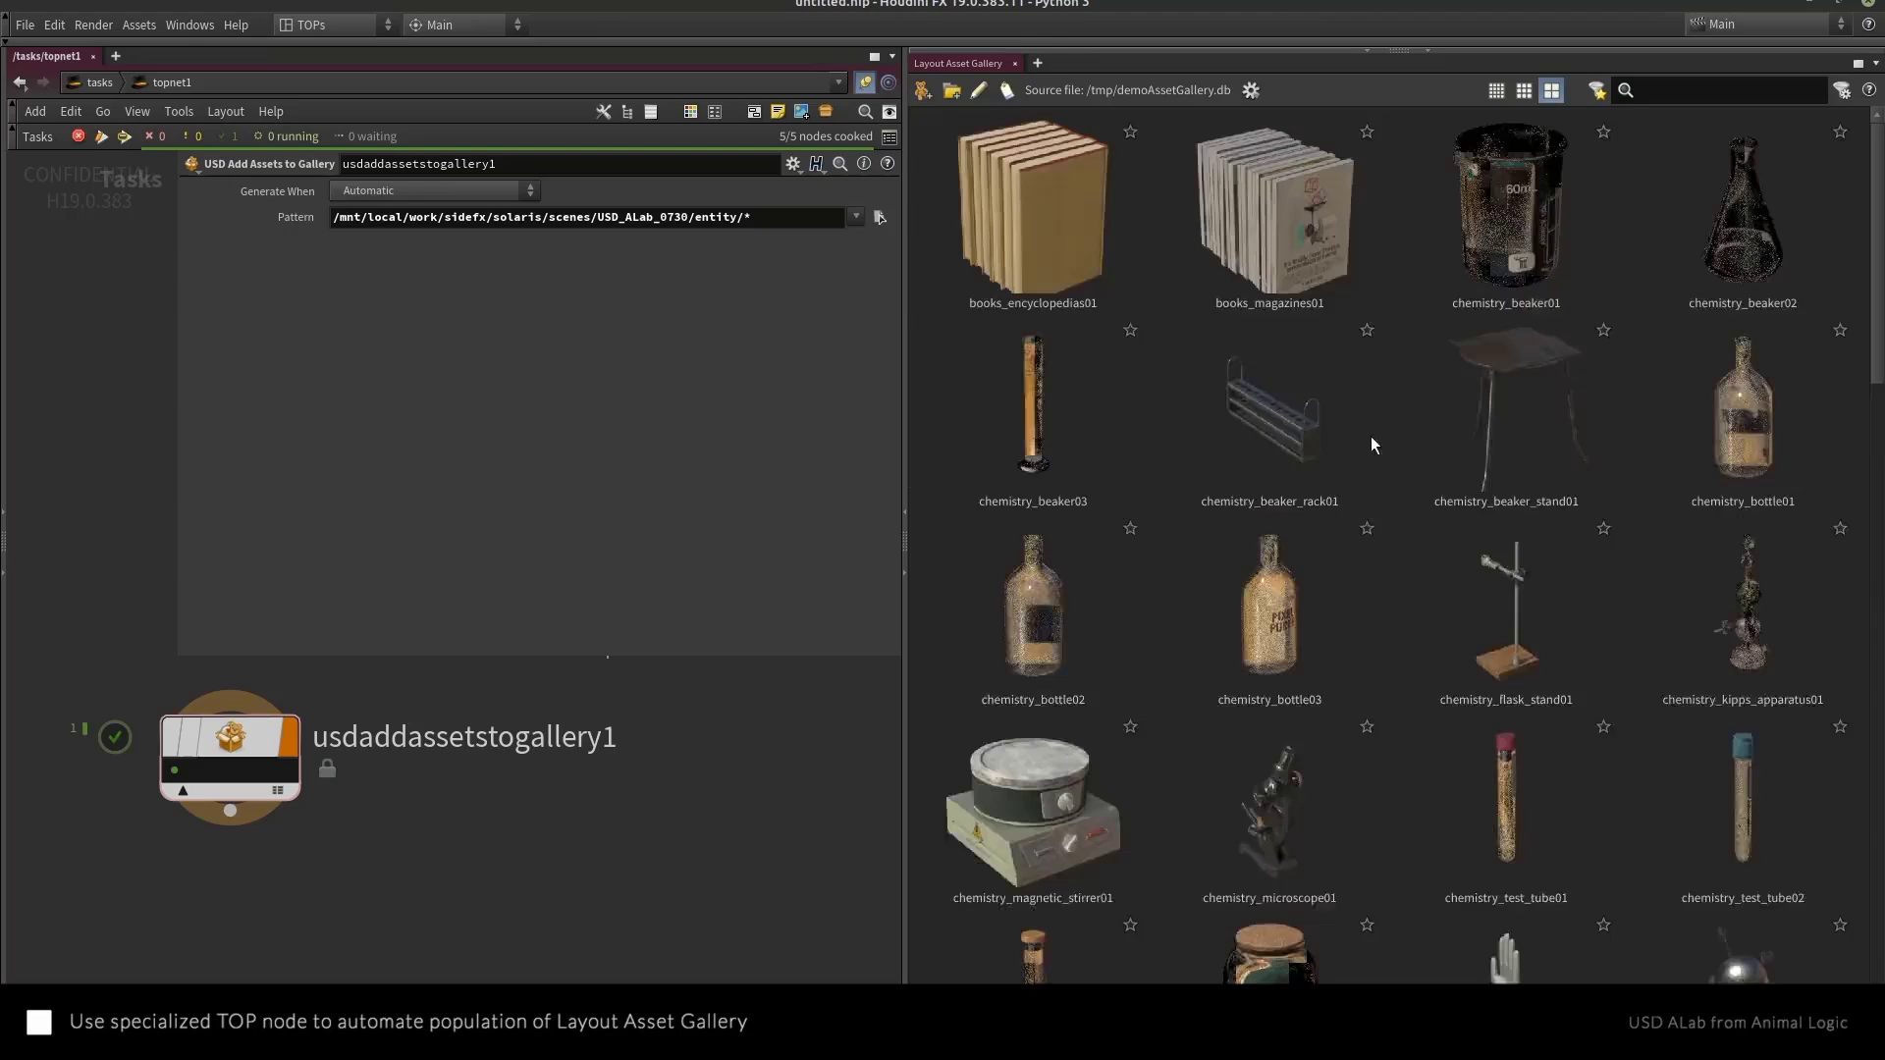
pyautogui.scroll(-10, 1377, 432)
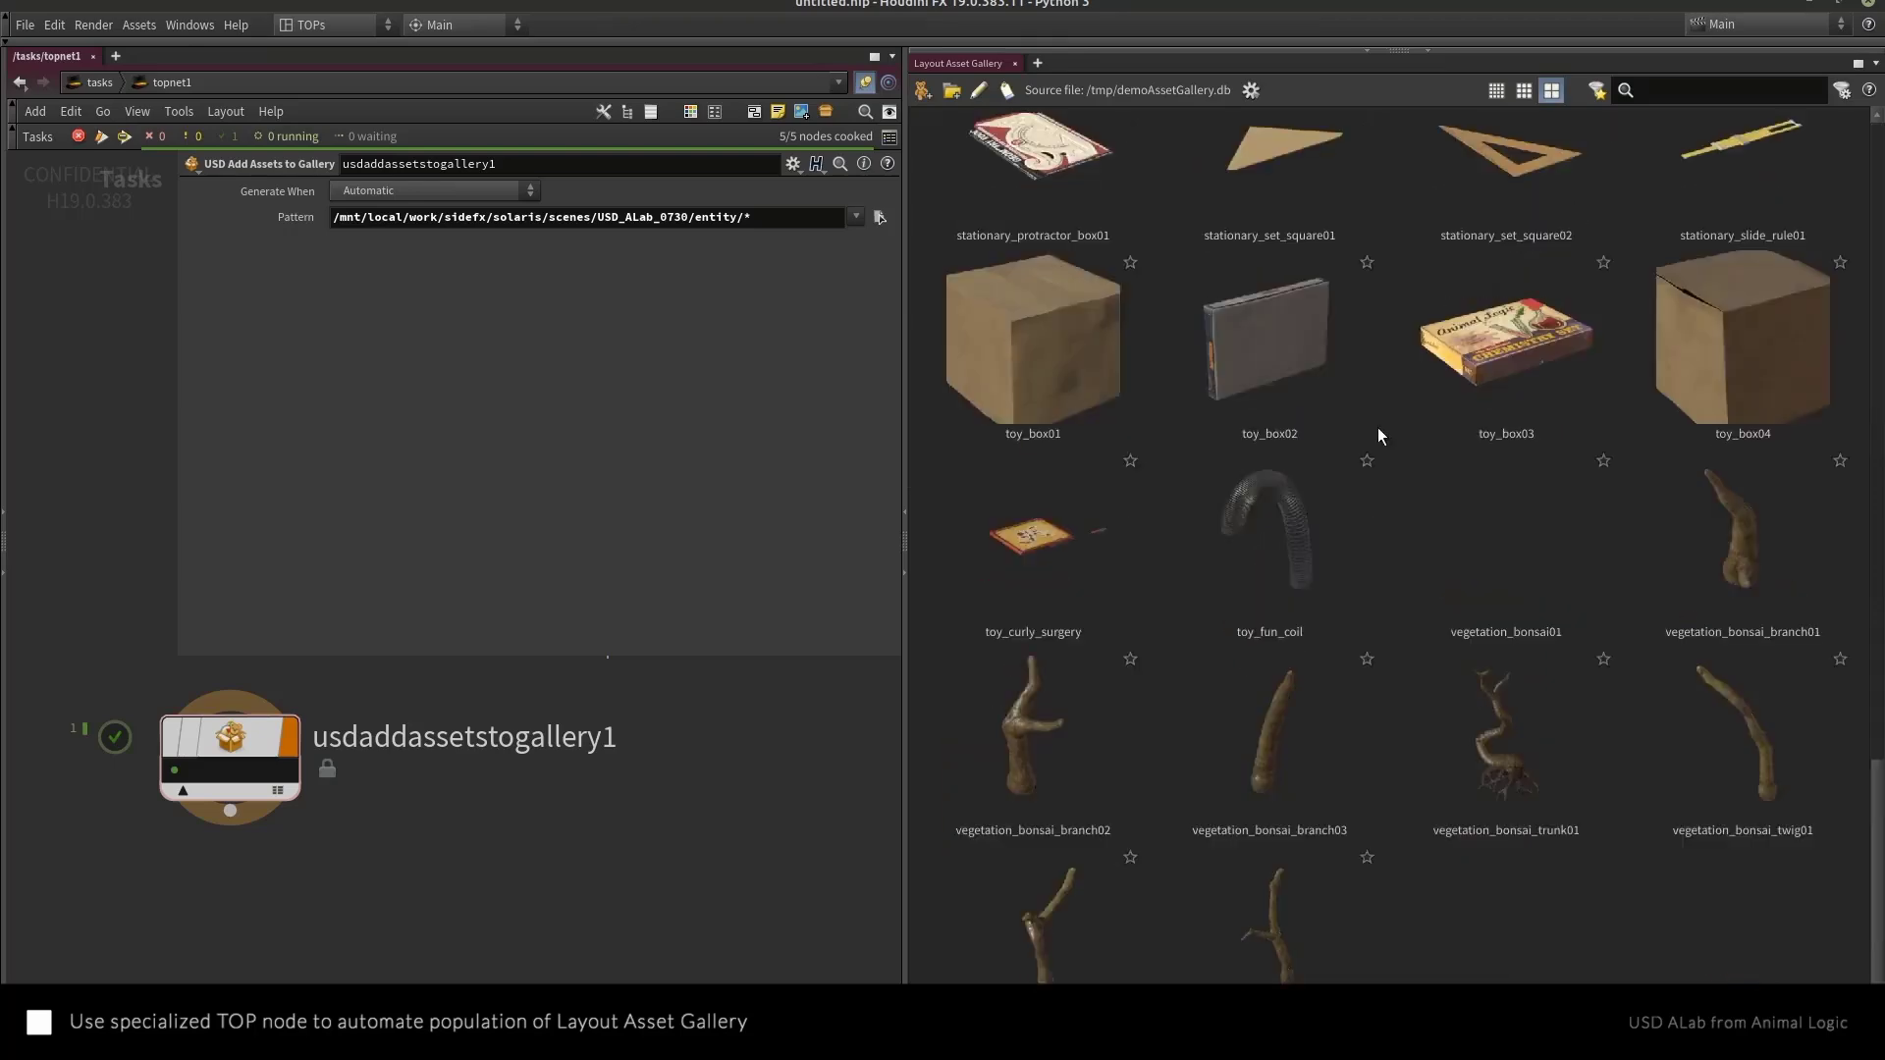
pyautogui.scroll(10, 1876, 797)
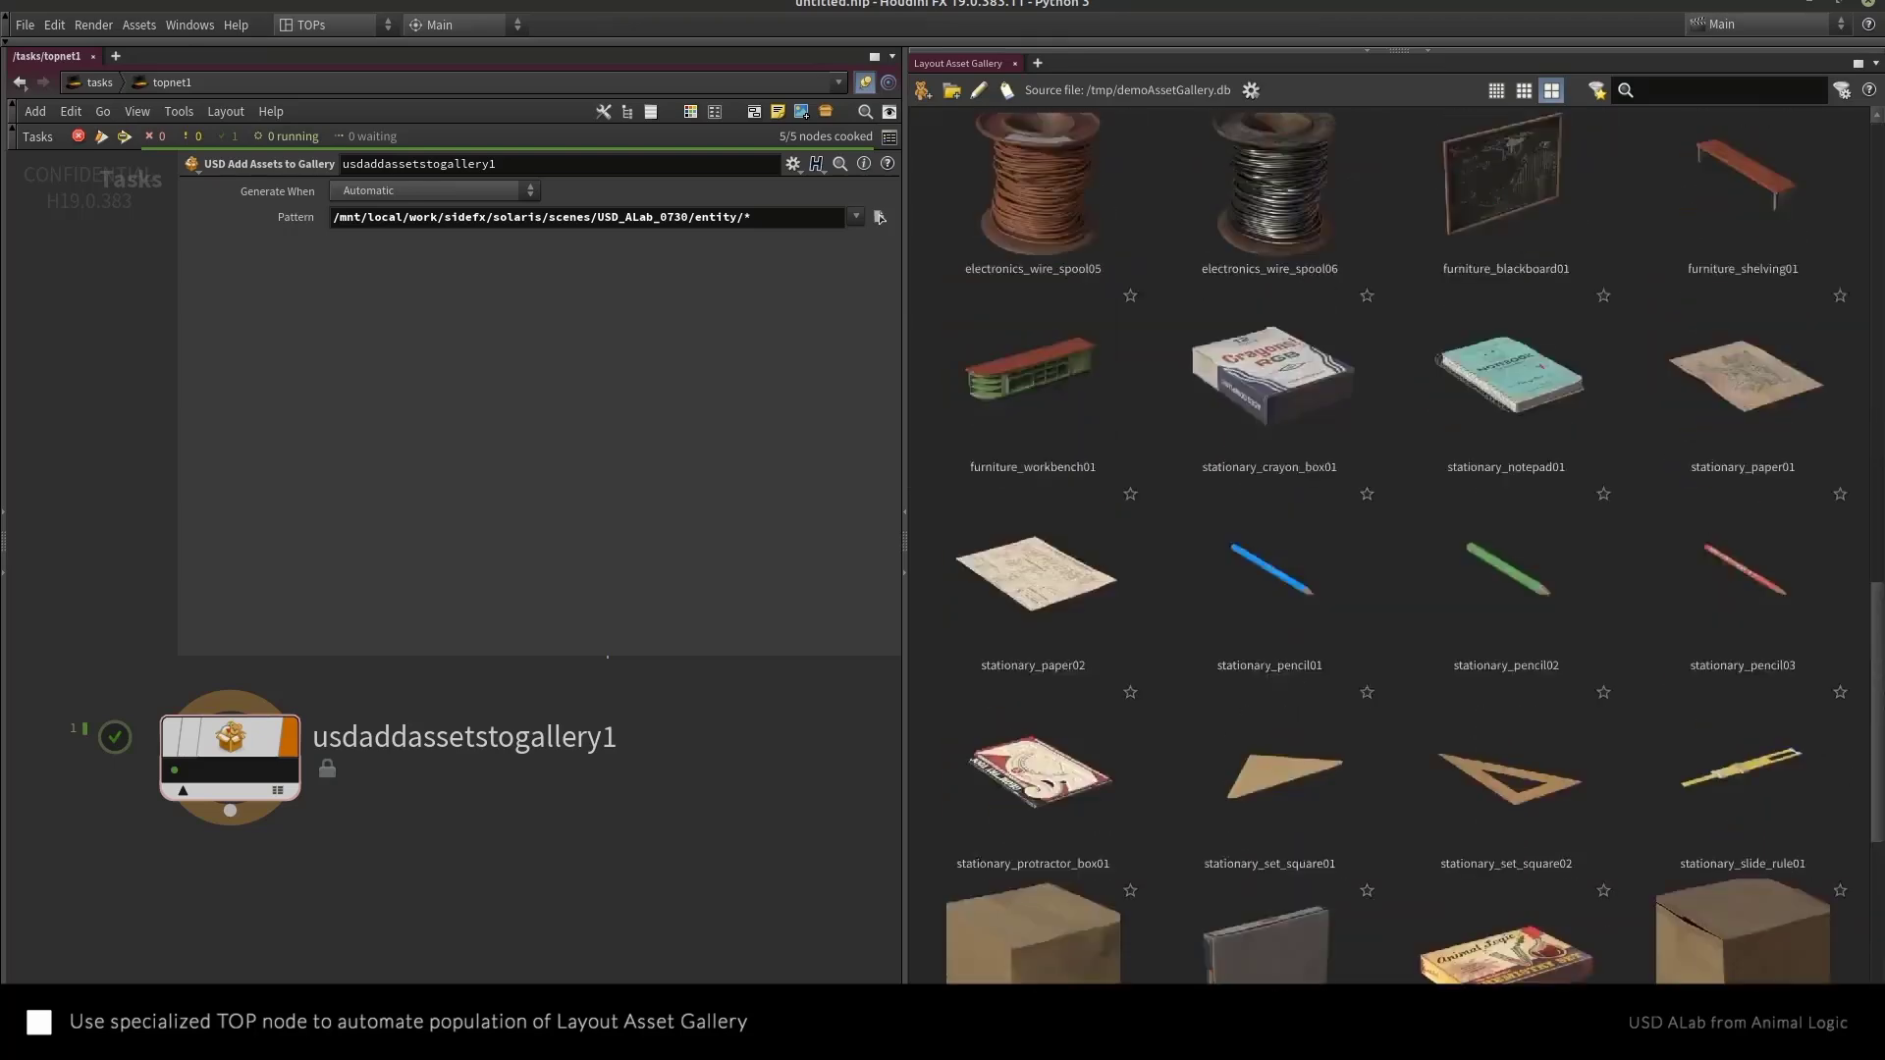
pyautogui.scroll(10, 1876, 589)
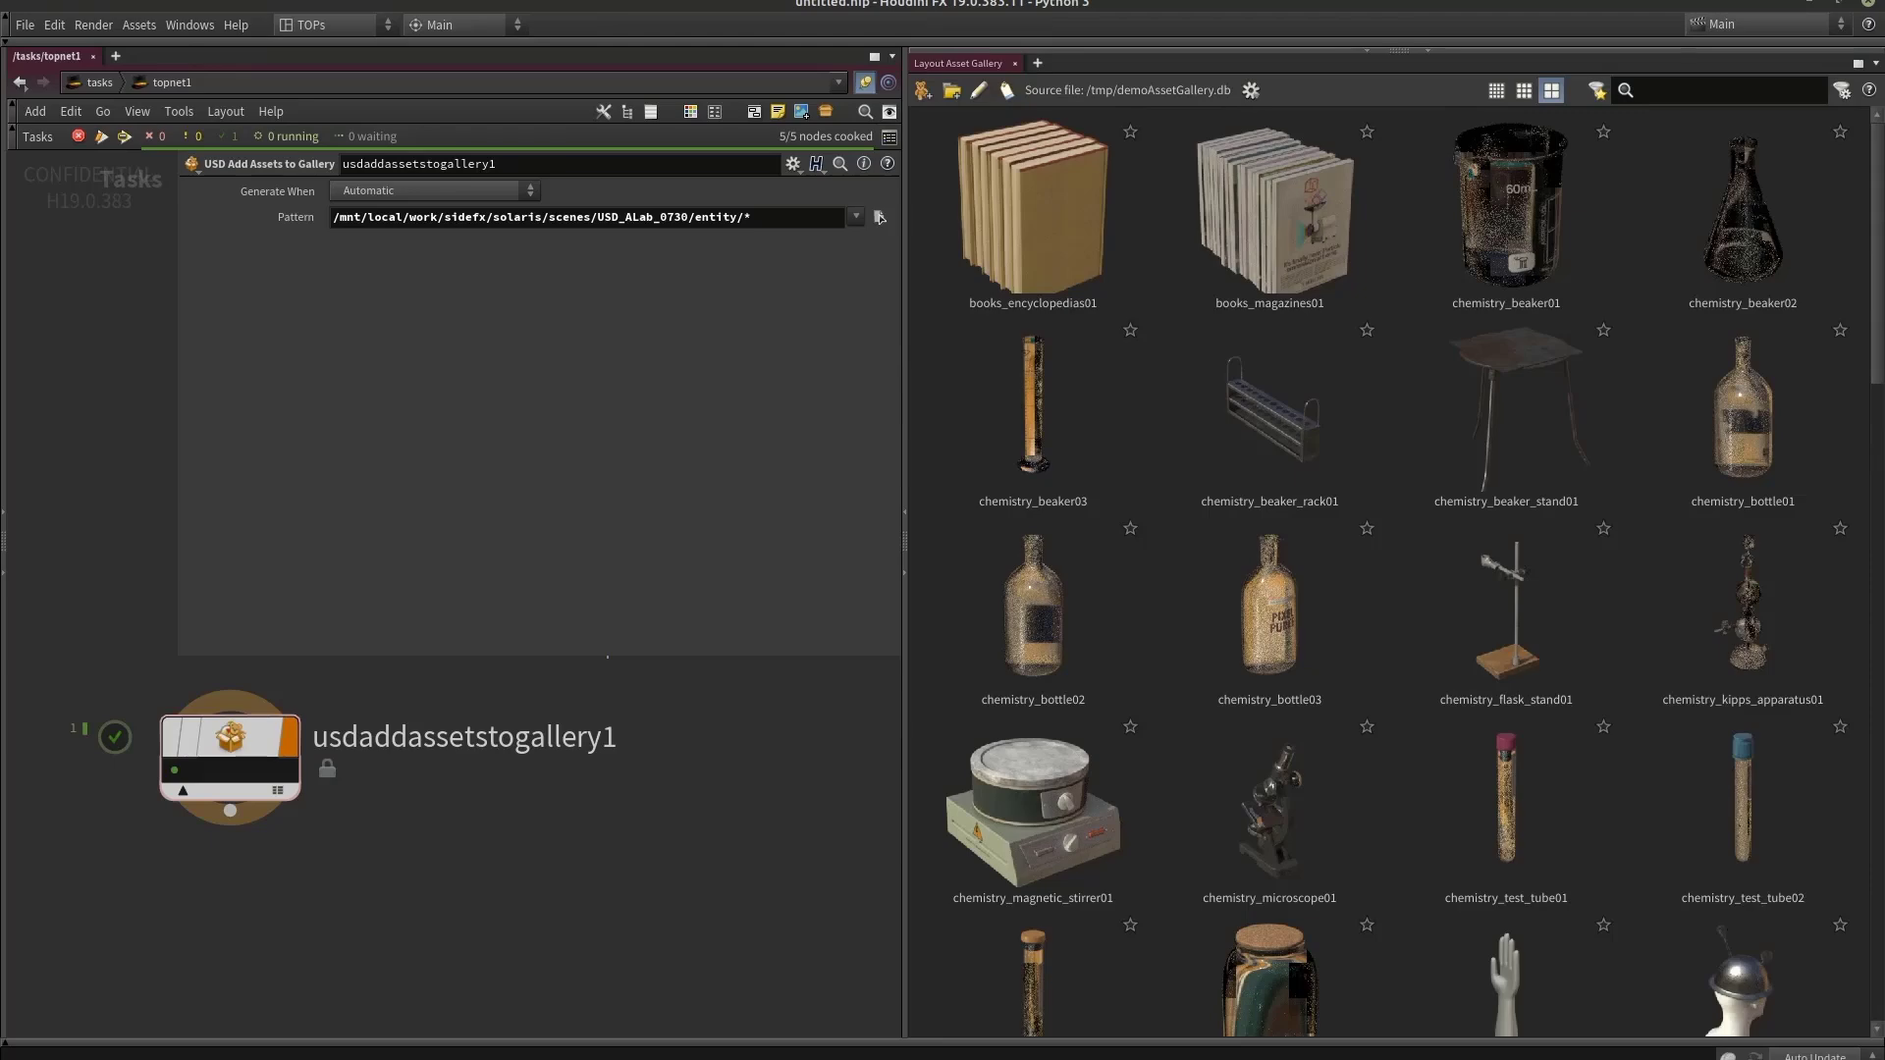
# In USD View, set the Hydra renderer to Karma and activate the lightrig prim
pyautogui.moveTo(276, 85)
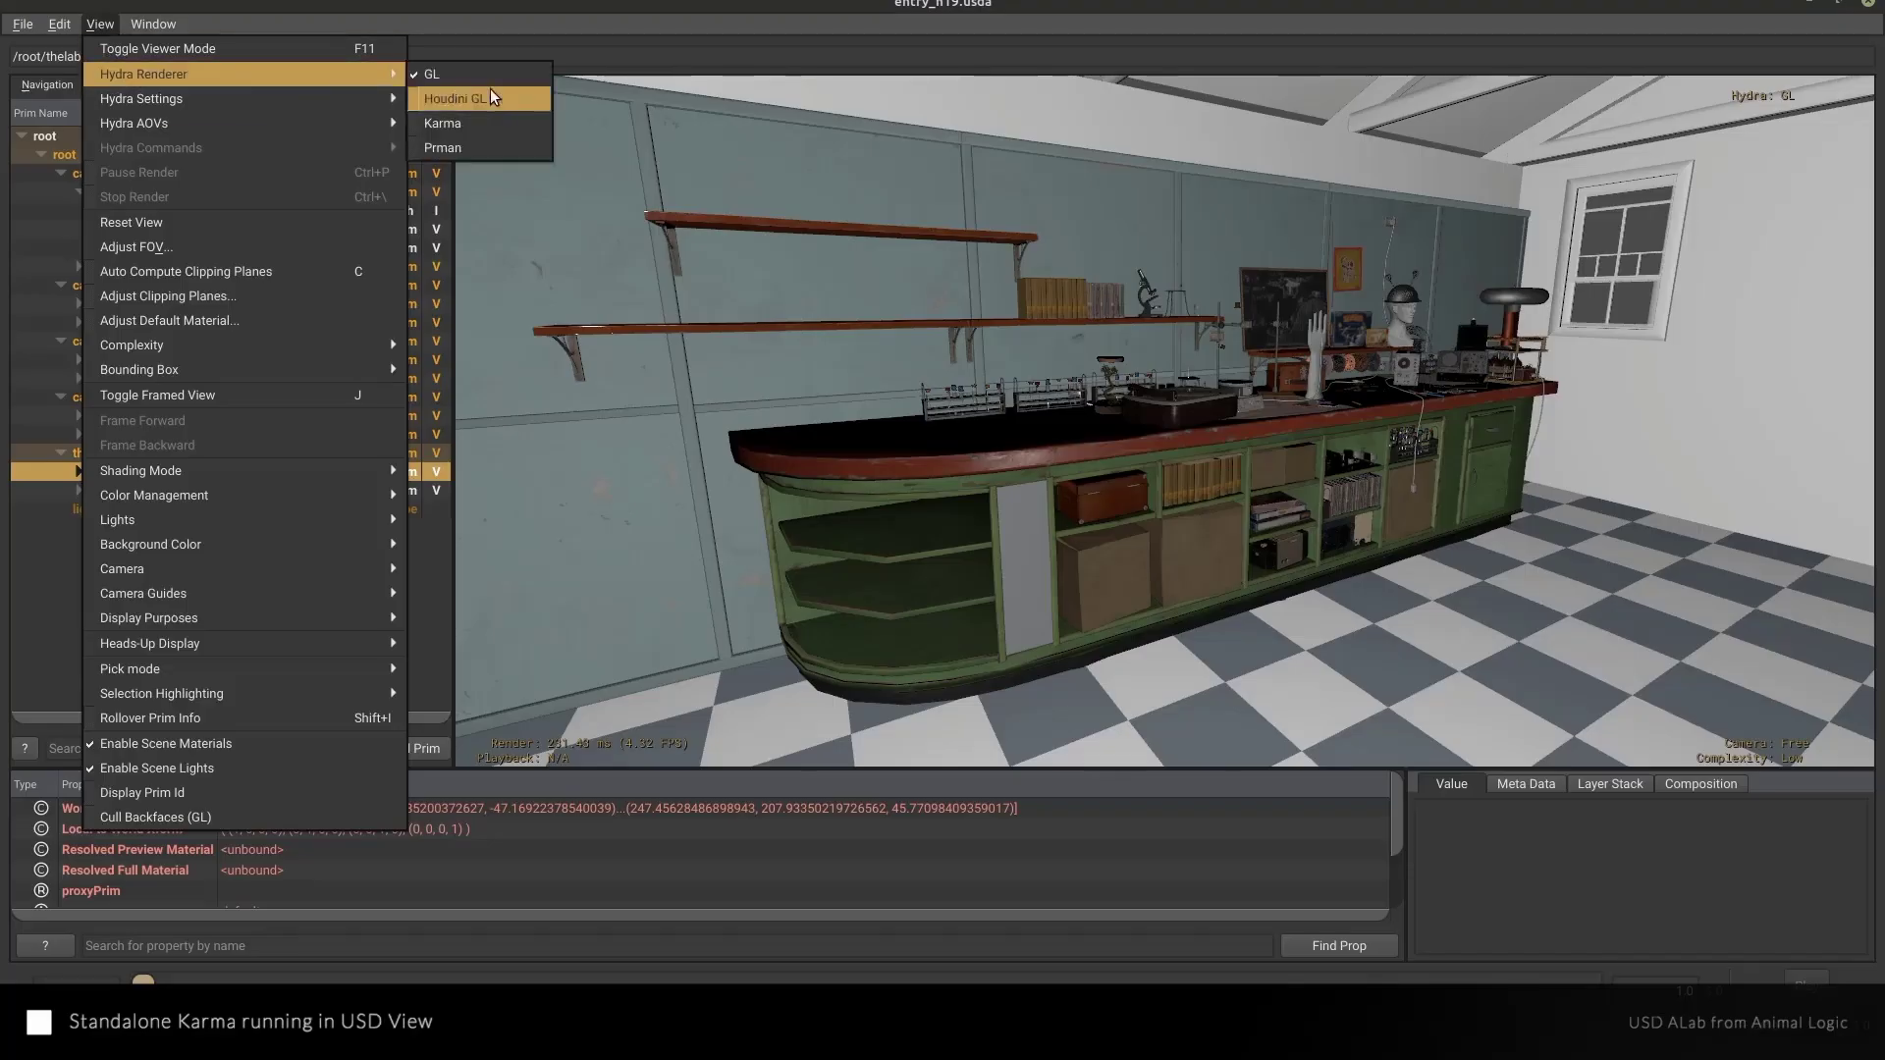
pyautogui.click(501, 122)
pyautogui.rightClick(153, 509)
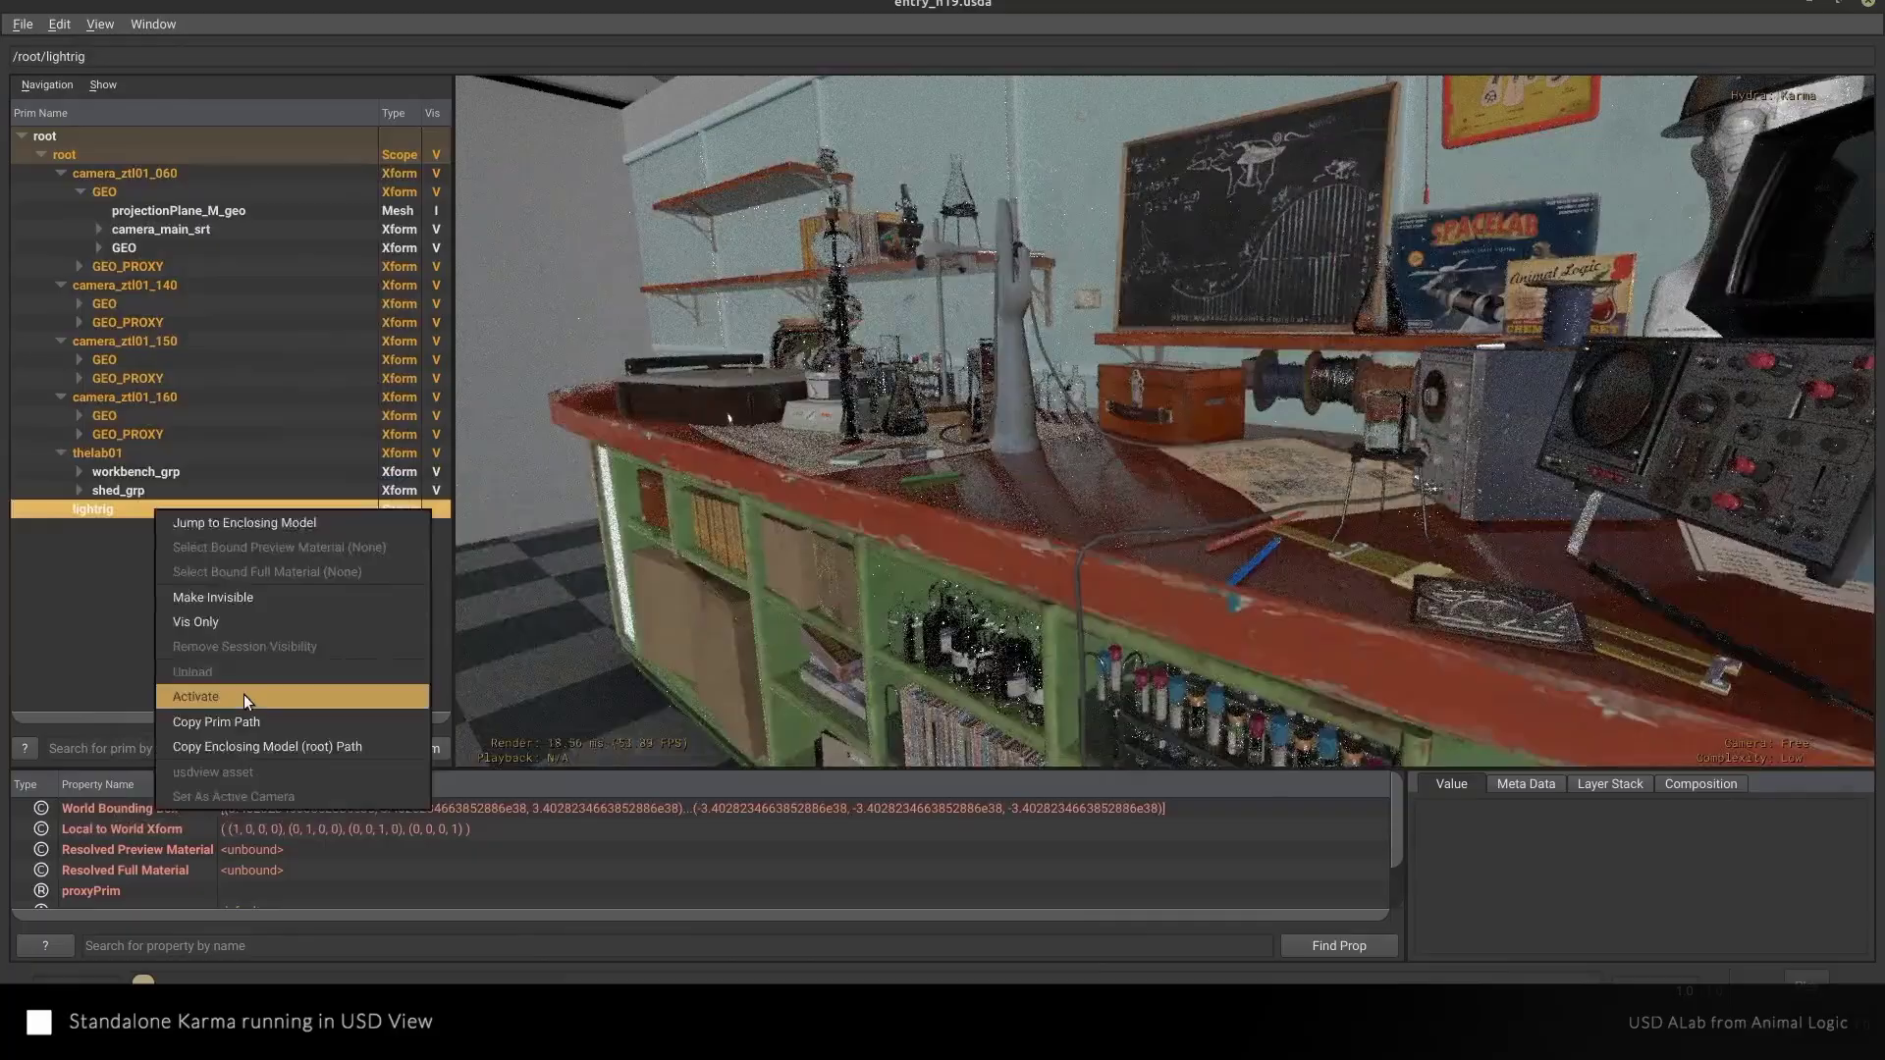
pyautogui.click(244, 693)
# Deactivate the lights lgt_sun_bench, lgt_sun_spools and lgt_sun_leaves in the lightrig
pyautogui.moveTo(197, 633); pyautogui.dragTo(197, 627)
pyautogui.rightClick(198, 626)
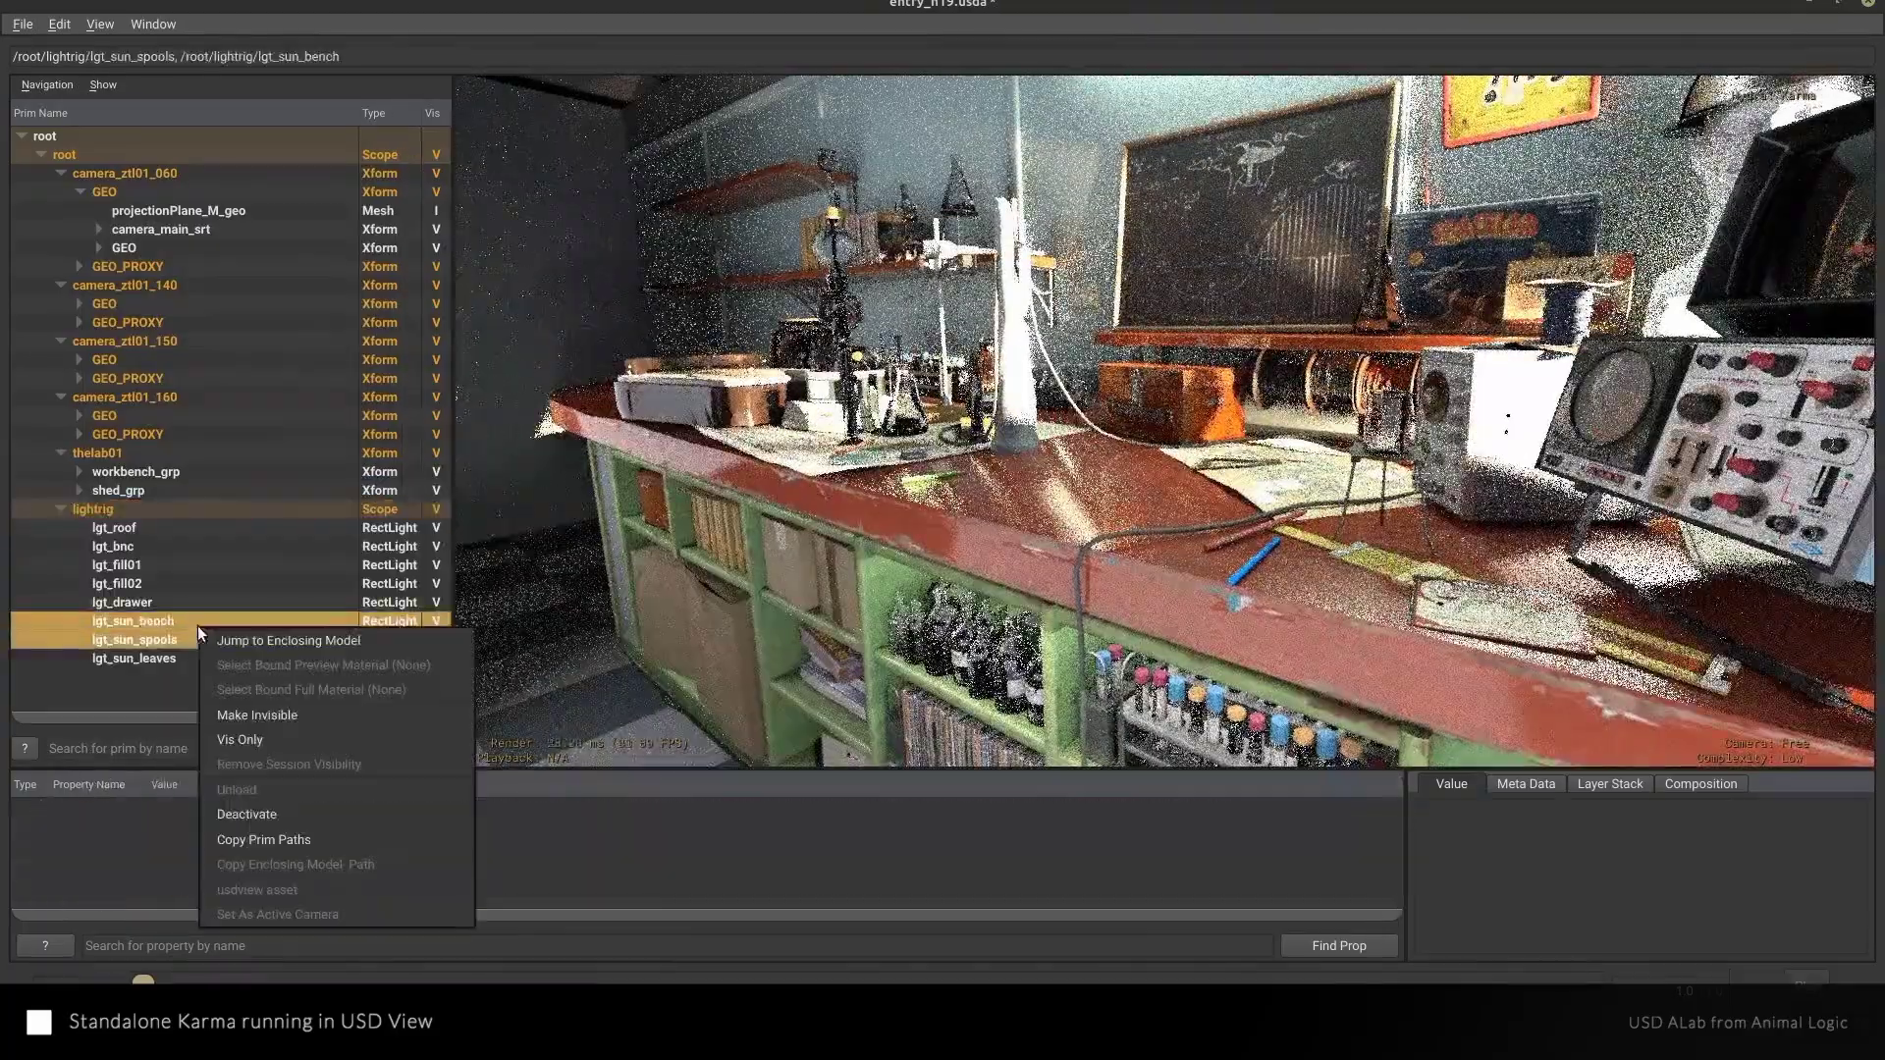
pyautogui.click(246, 811)
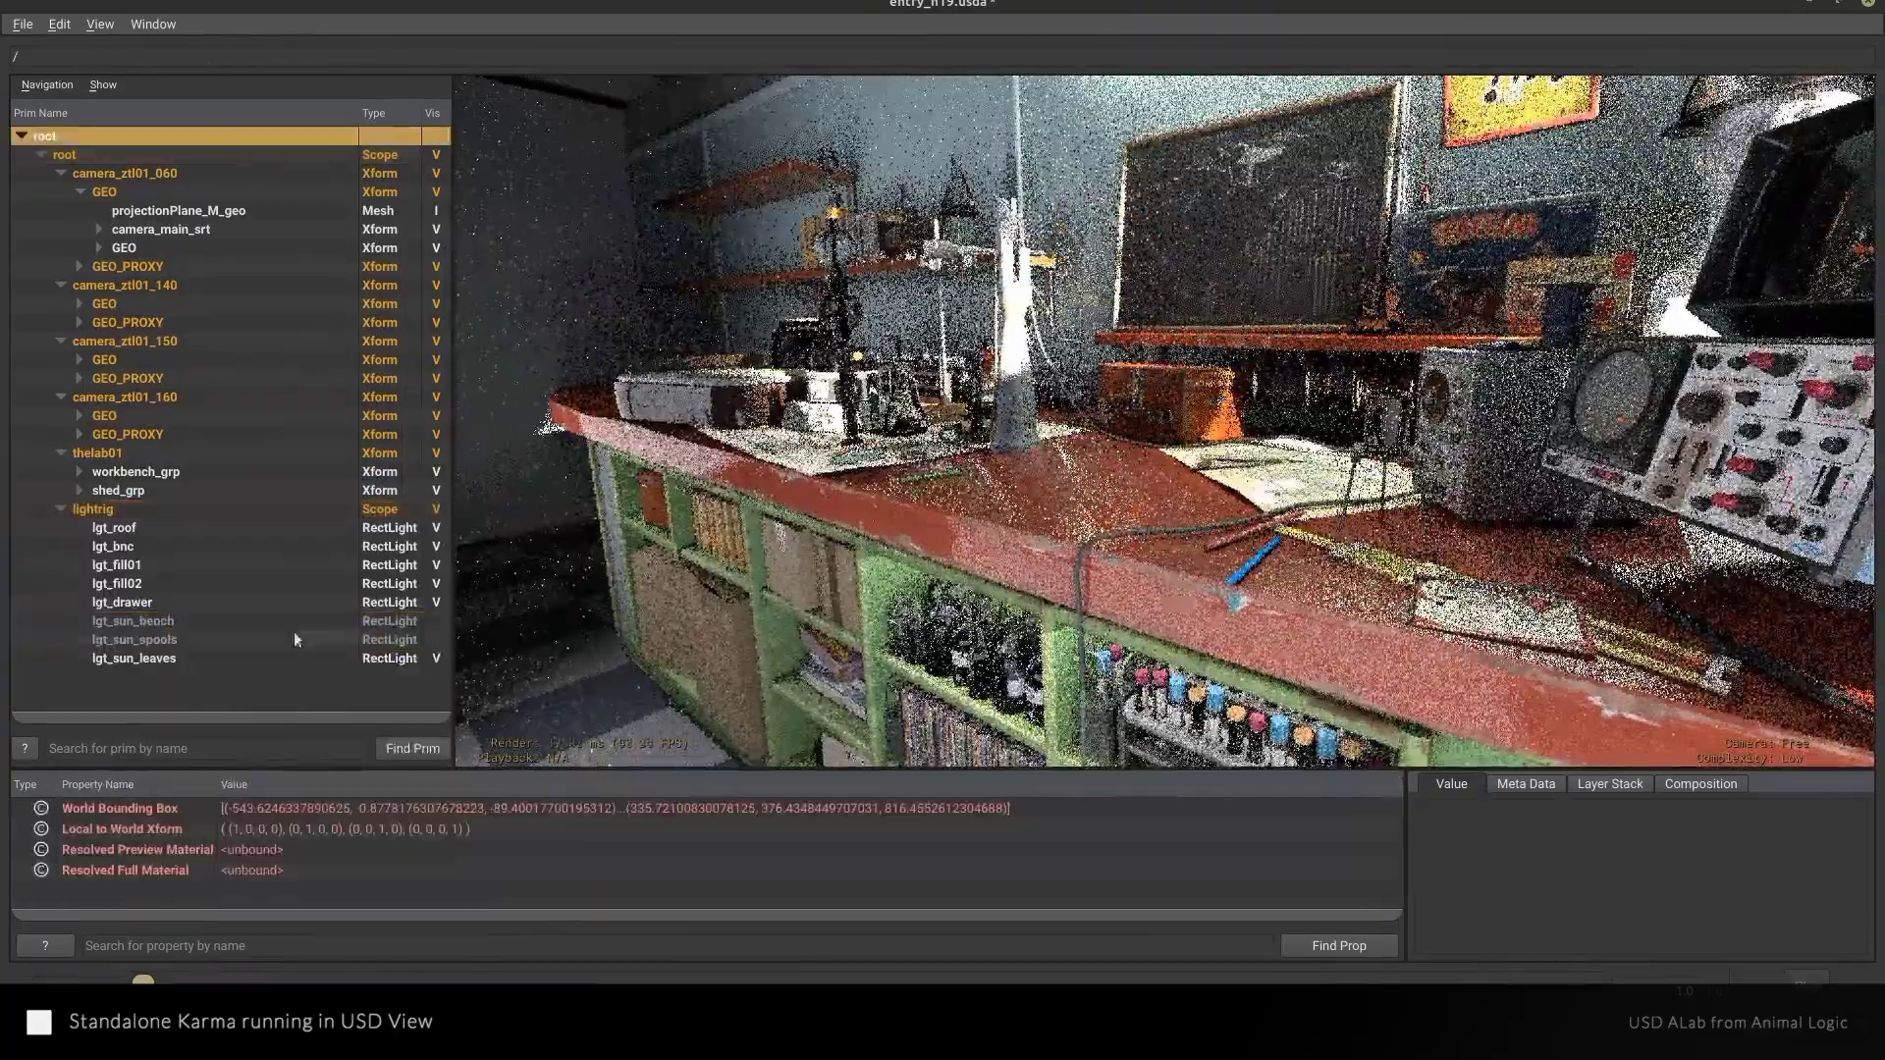
pyautogui.rightClick(287, 658)
pyautogui.click(294, 842)
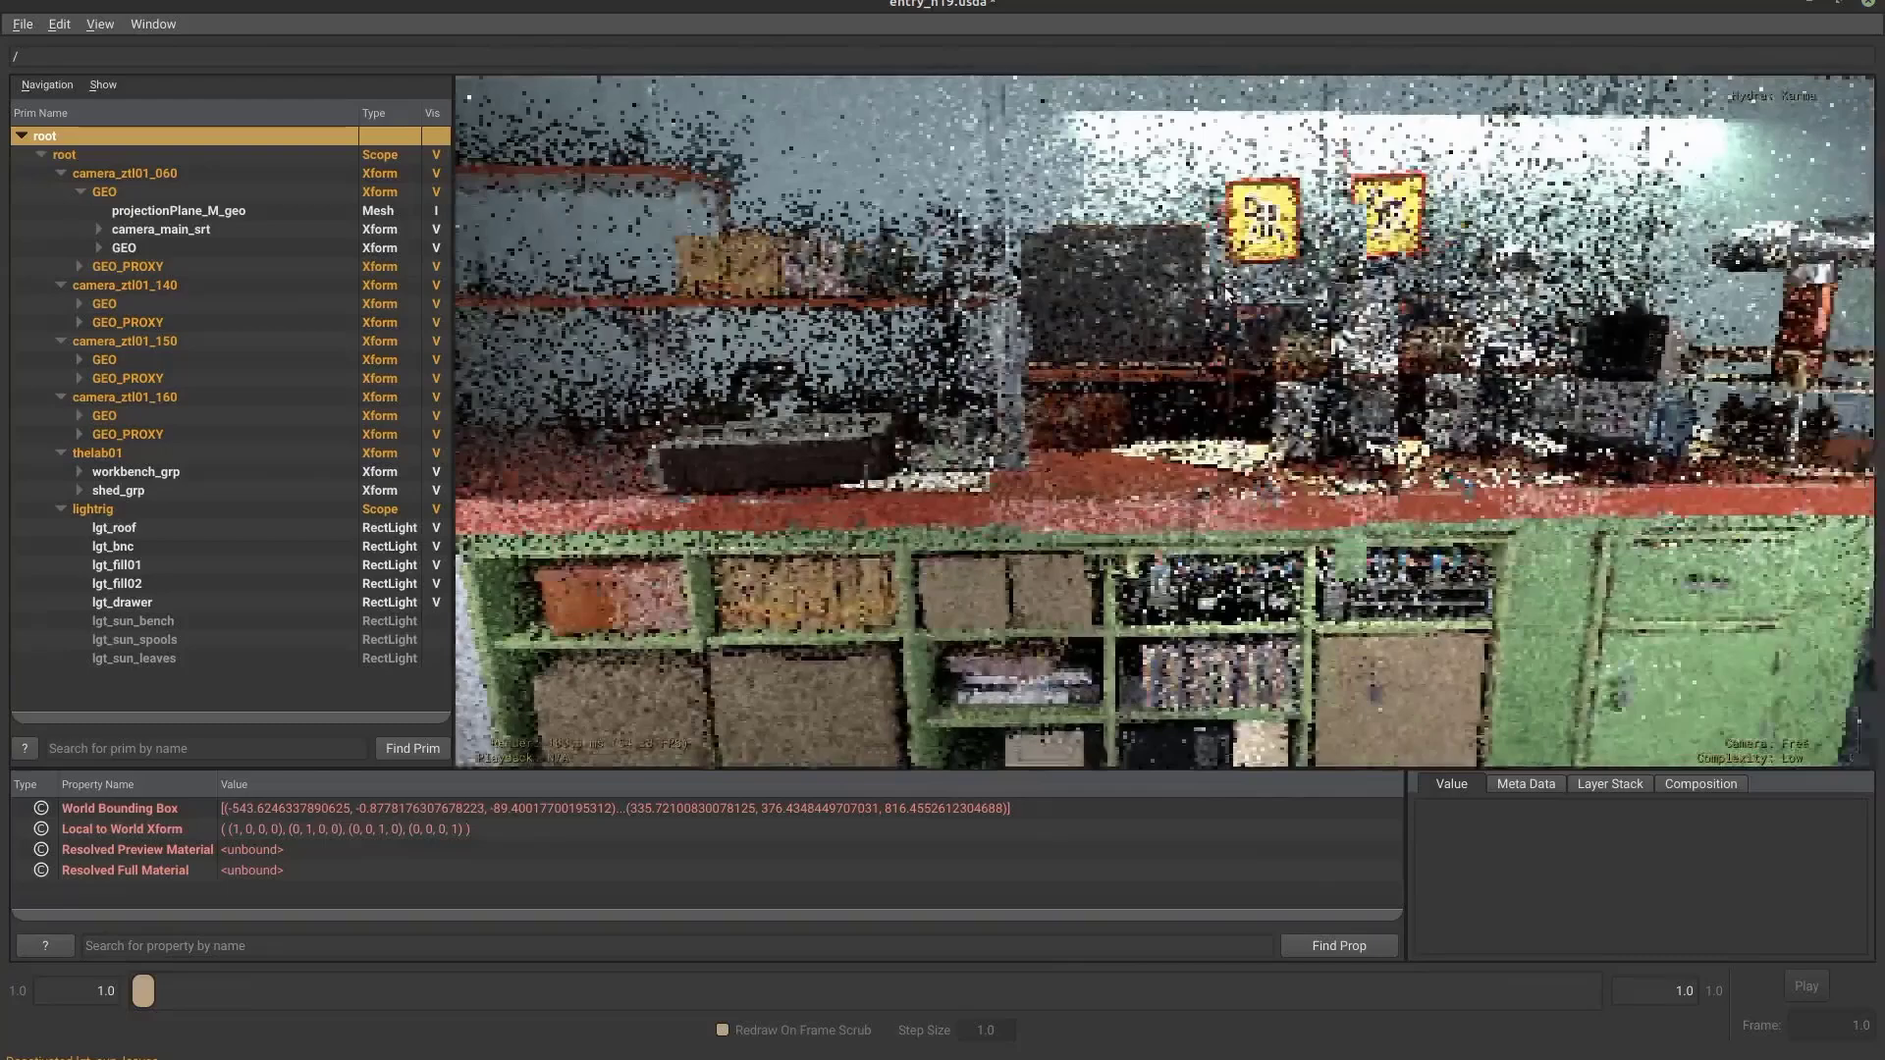
# Look through the first camera_M_render_cam in the list of scene cameras
pyautogui.click(100, 23)
pyautogui.moveTo(196, 560)
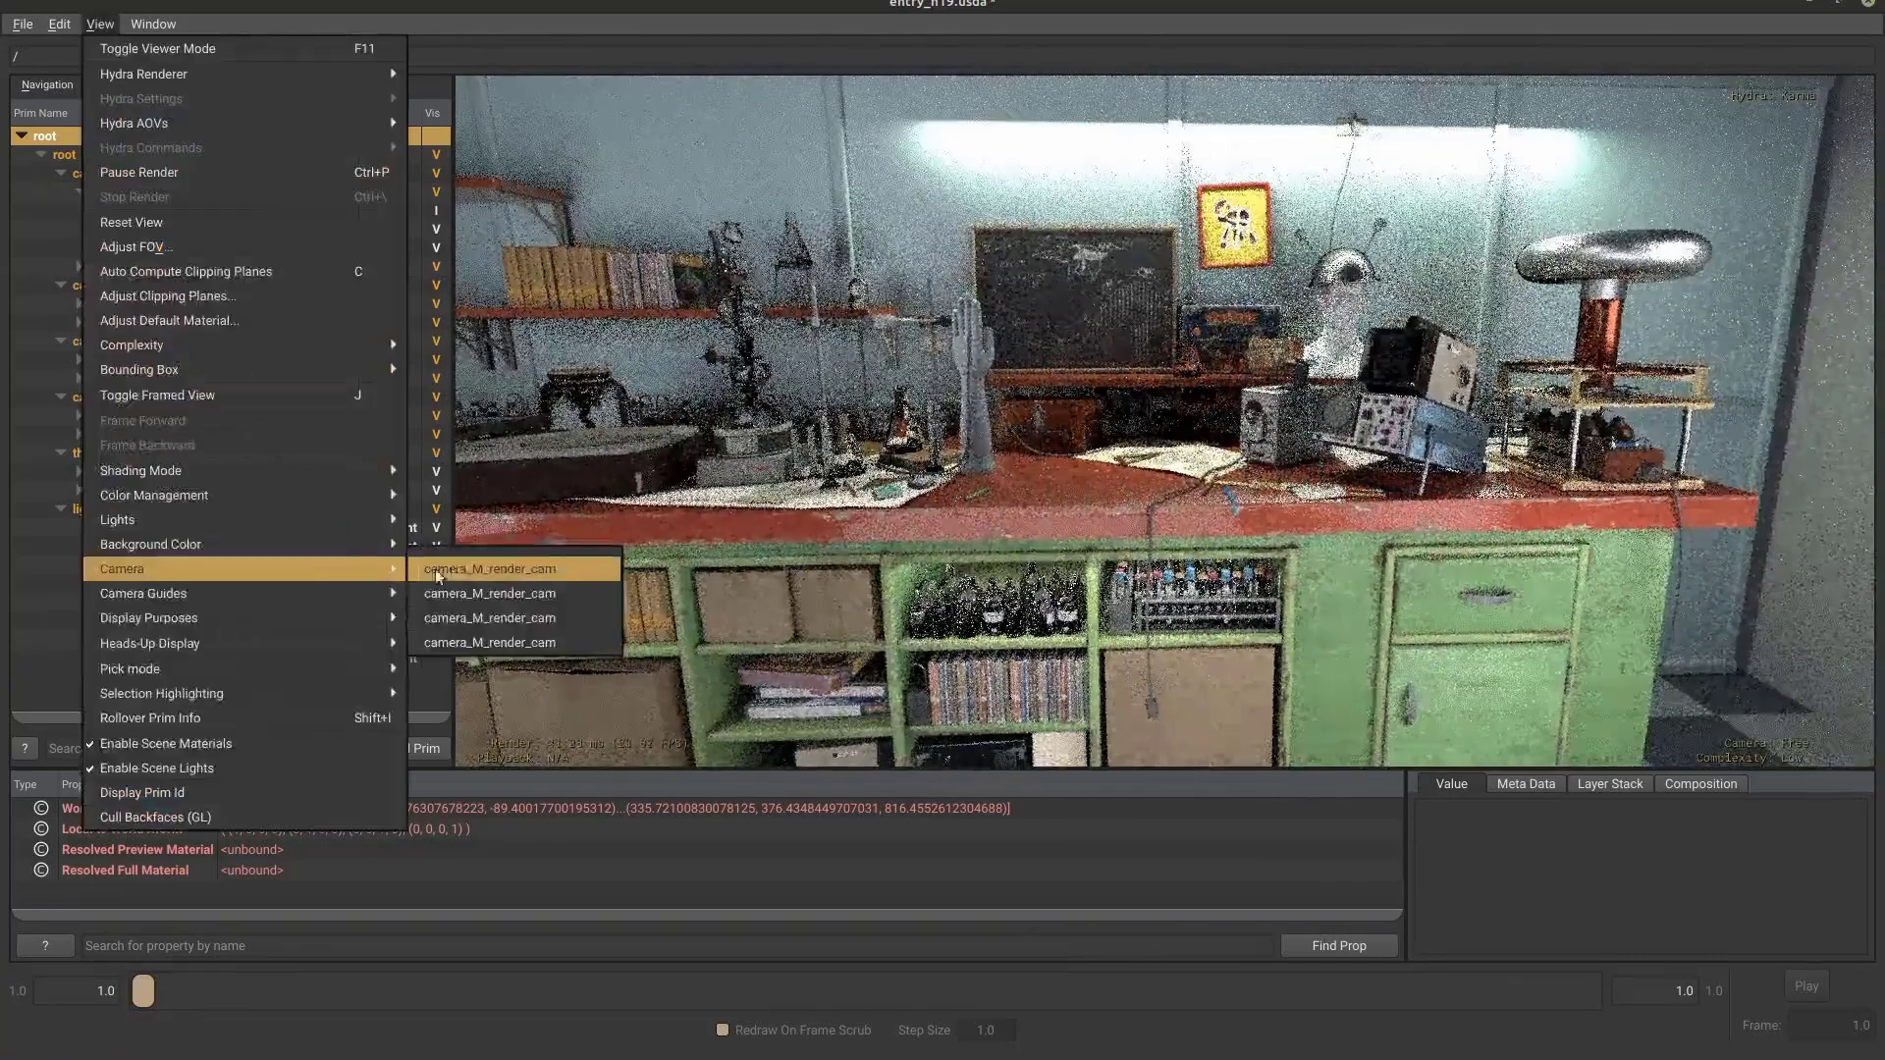
pyautogui.click(455, 567)
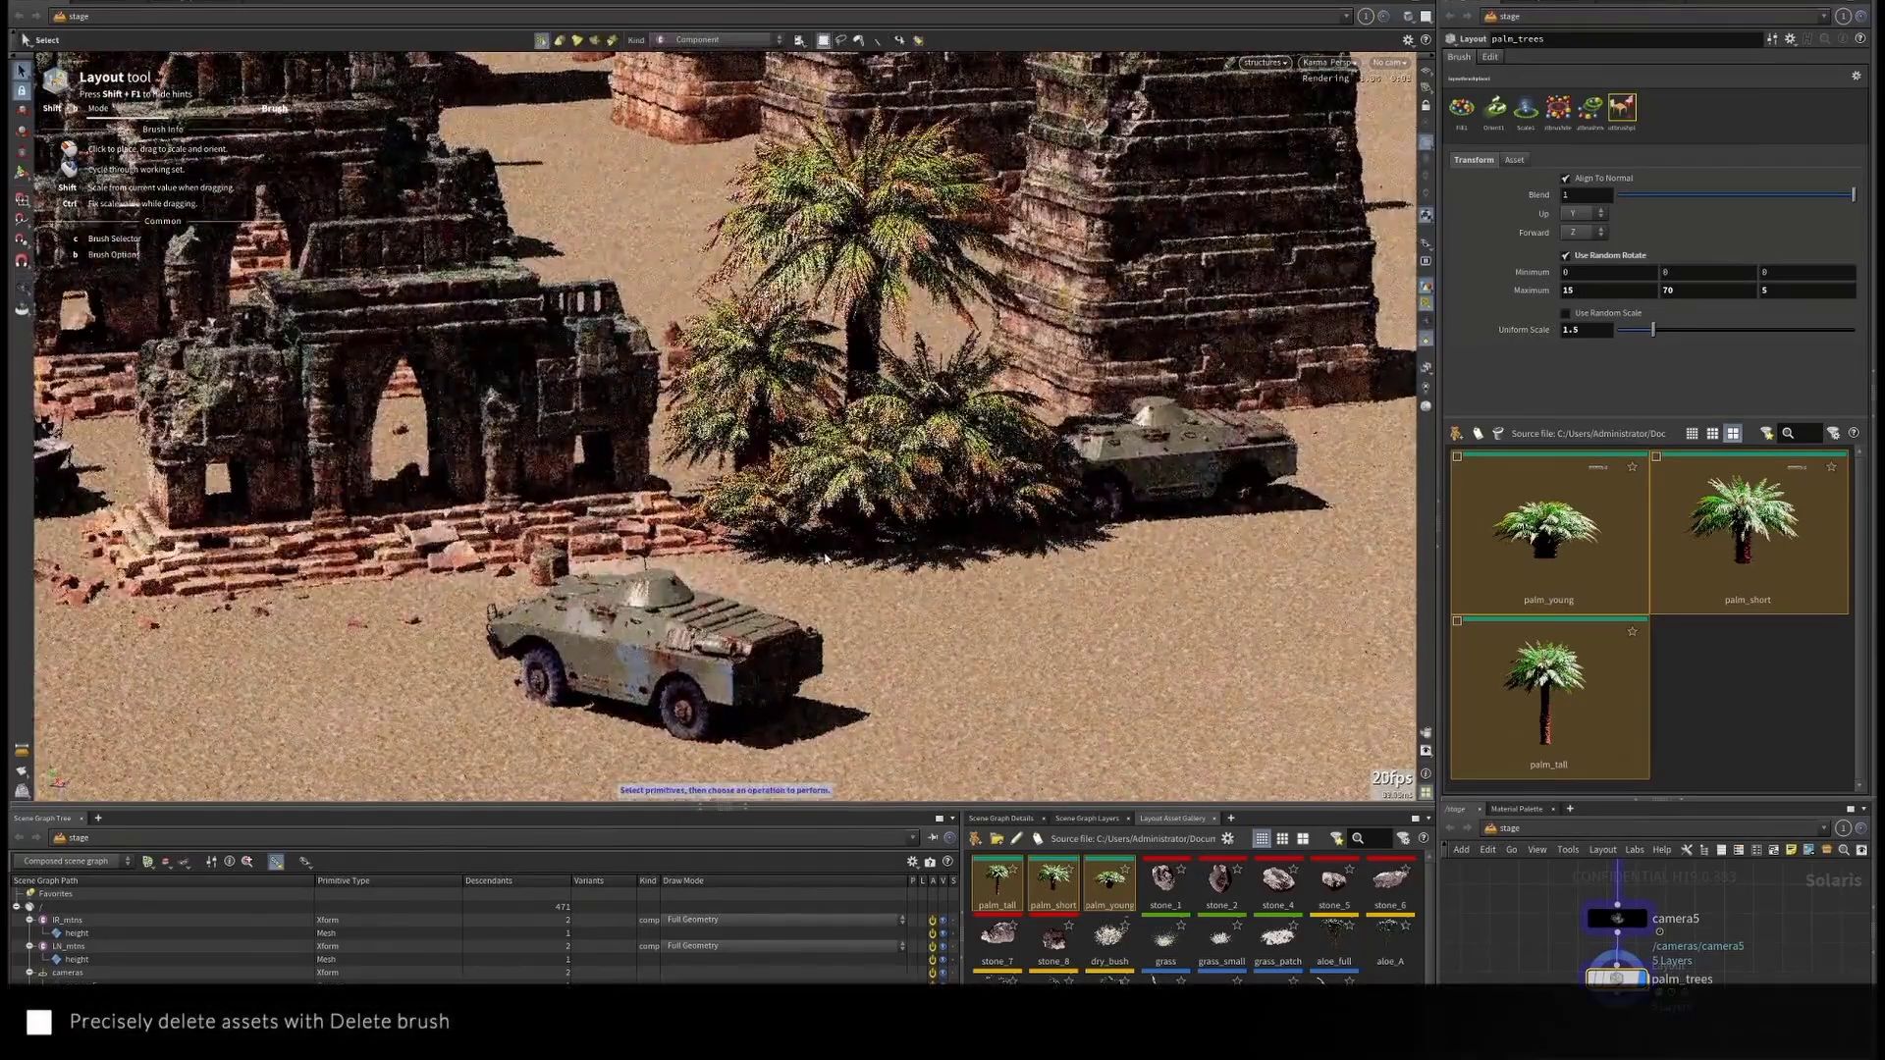
# In Houdini, remove palm assets at the base of the palm cluster with the Layout tool's Delete brush
pyautogui.click(997, 543)
pyautogui.click(943, 547)
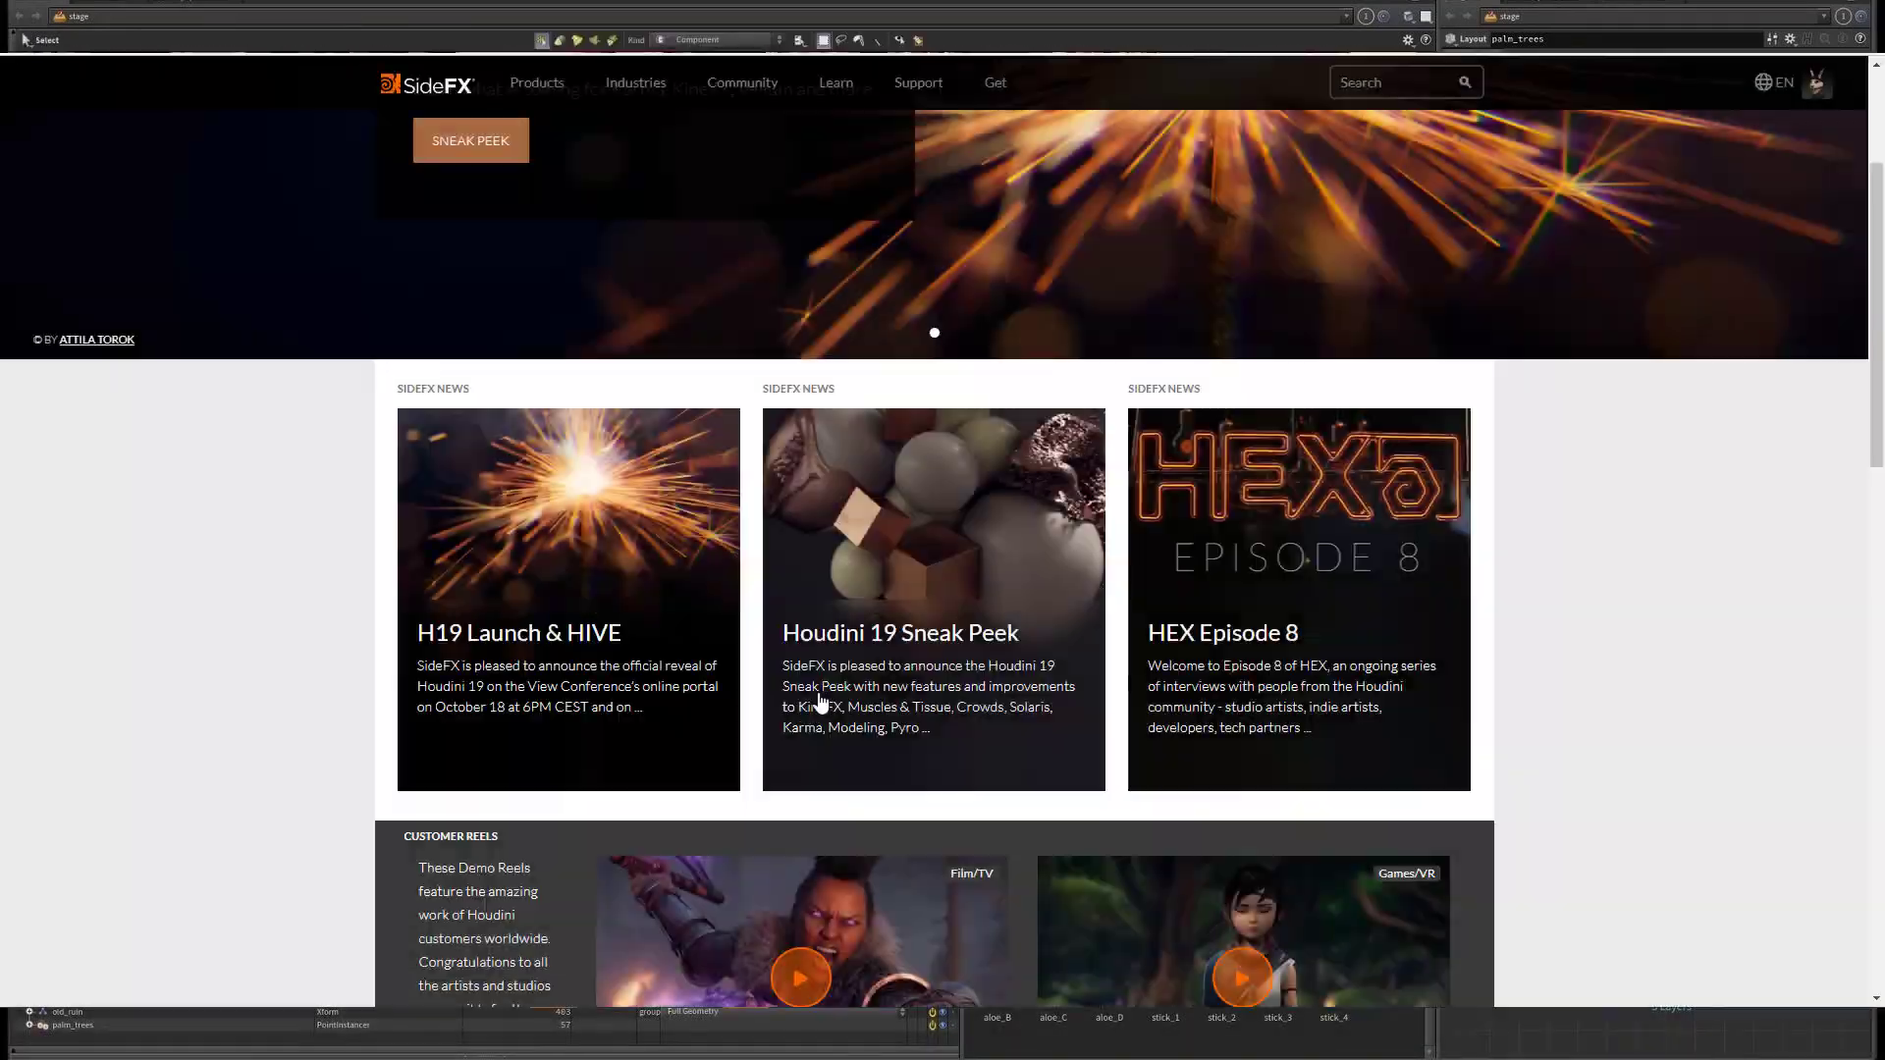
# Look over the news and customer reels on the SideFX home page and the Houdini 19 HIVE page
pyautogui.scroll(2, 1612, 608)
pyautogui.scroll(2, 1613, 601)
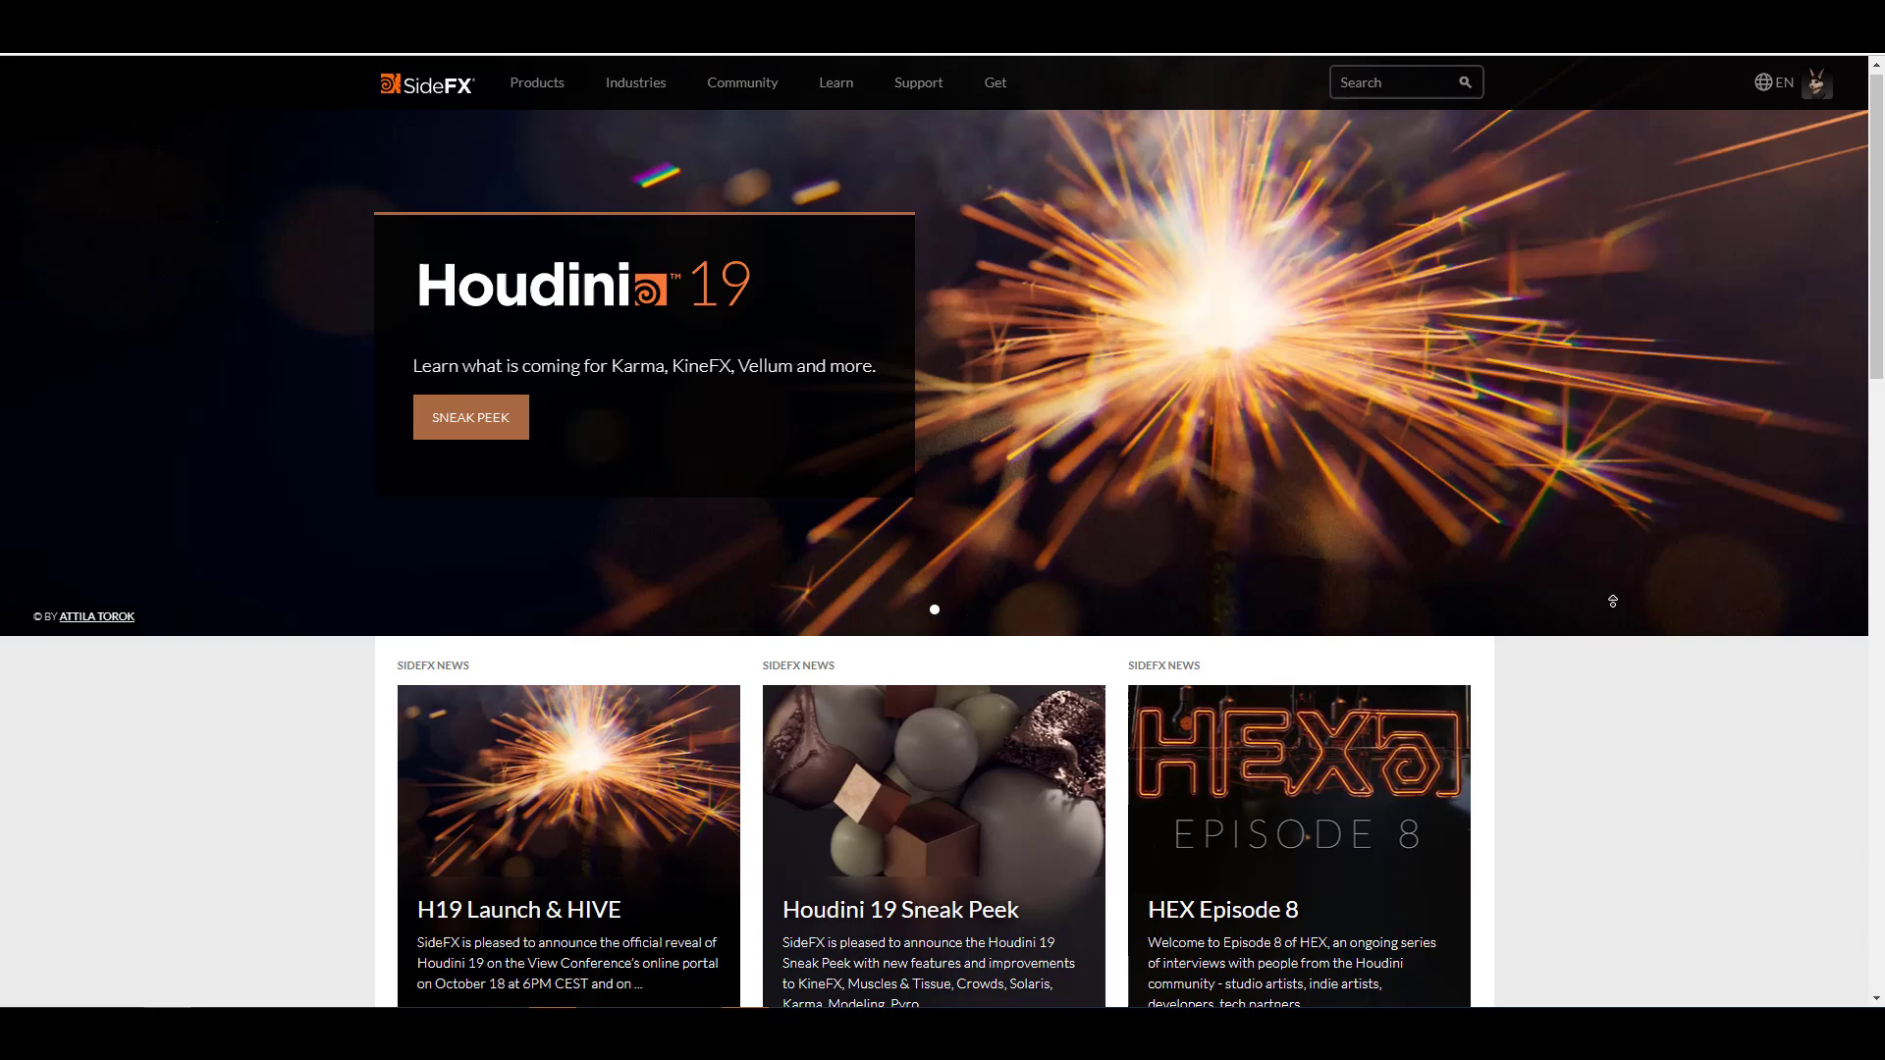
pyautogui.scroll(-3, 1610, 698)
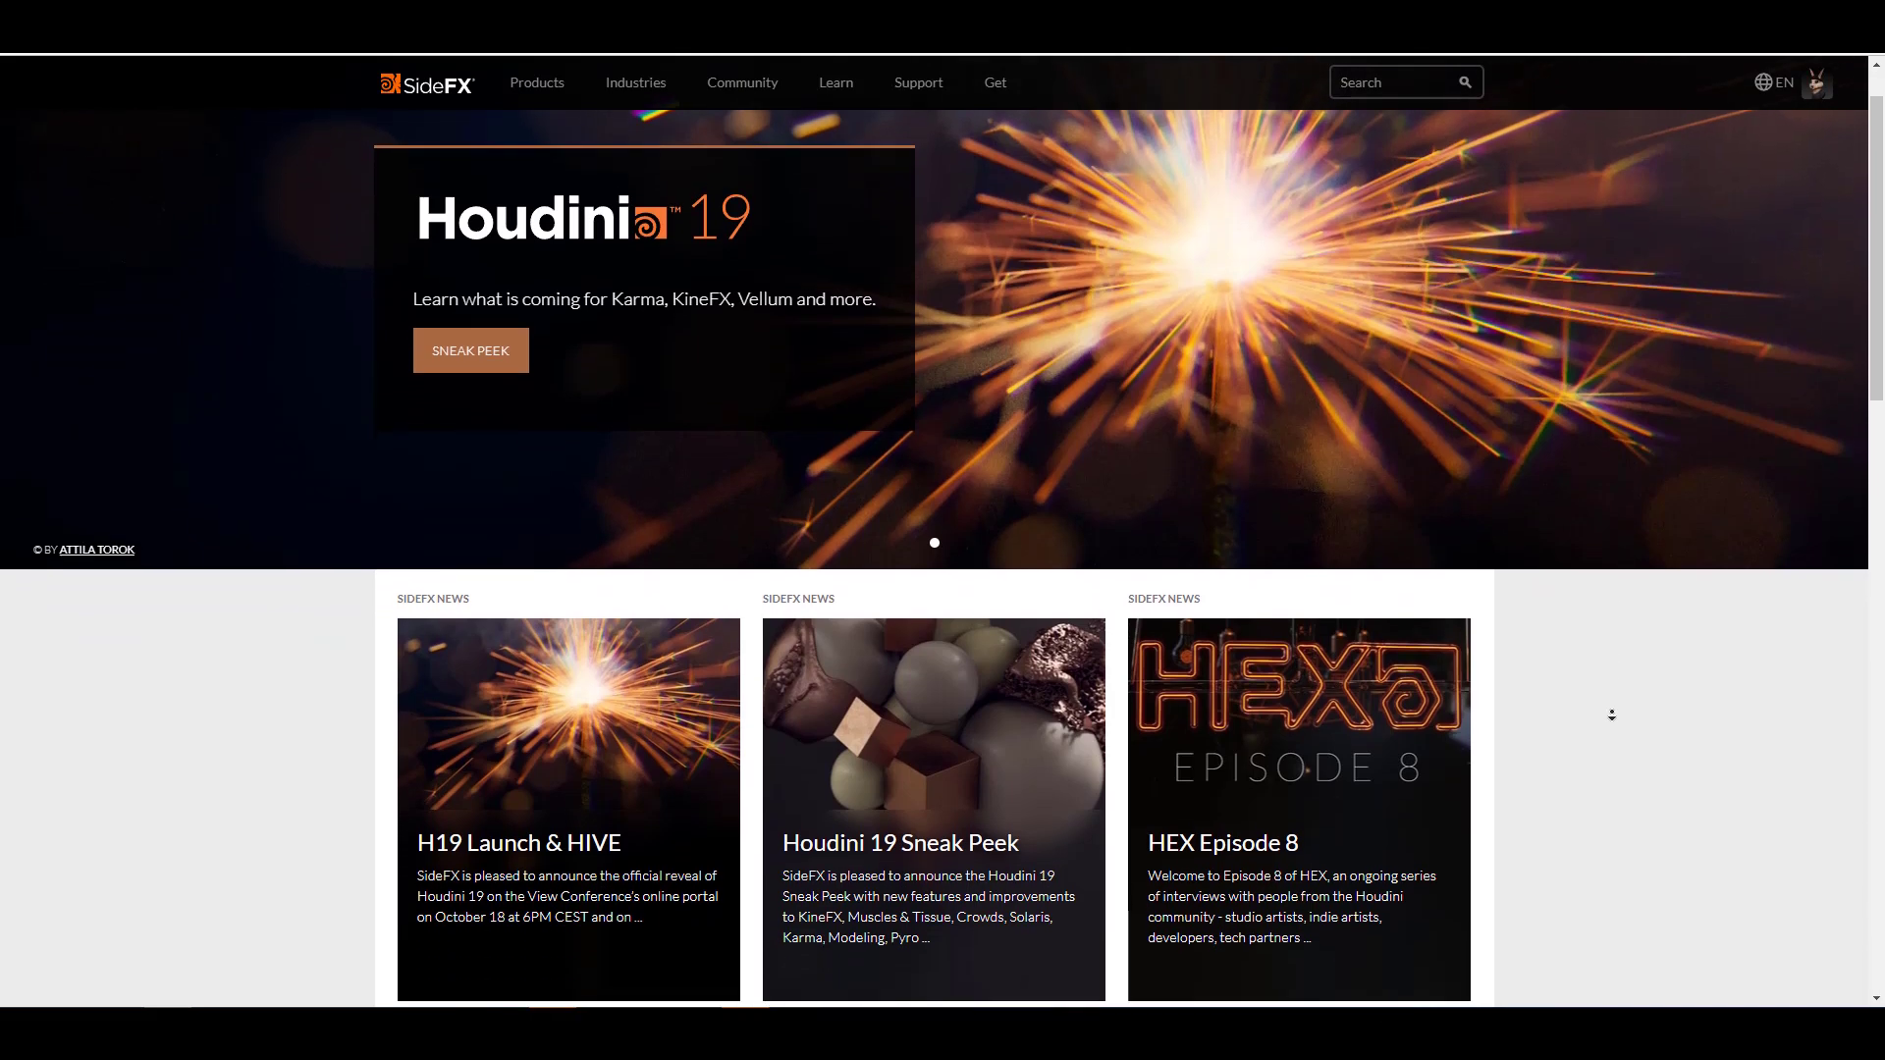
pyautogui.scroll(-3, 1609, 708)
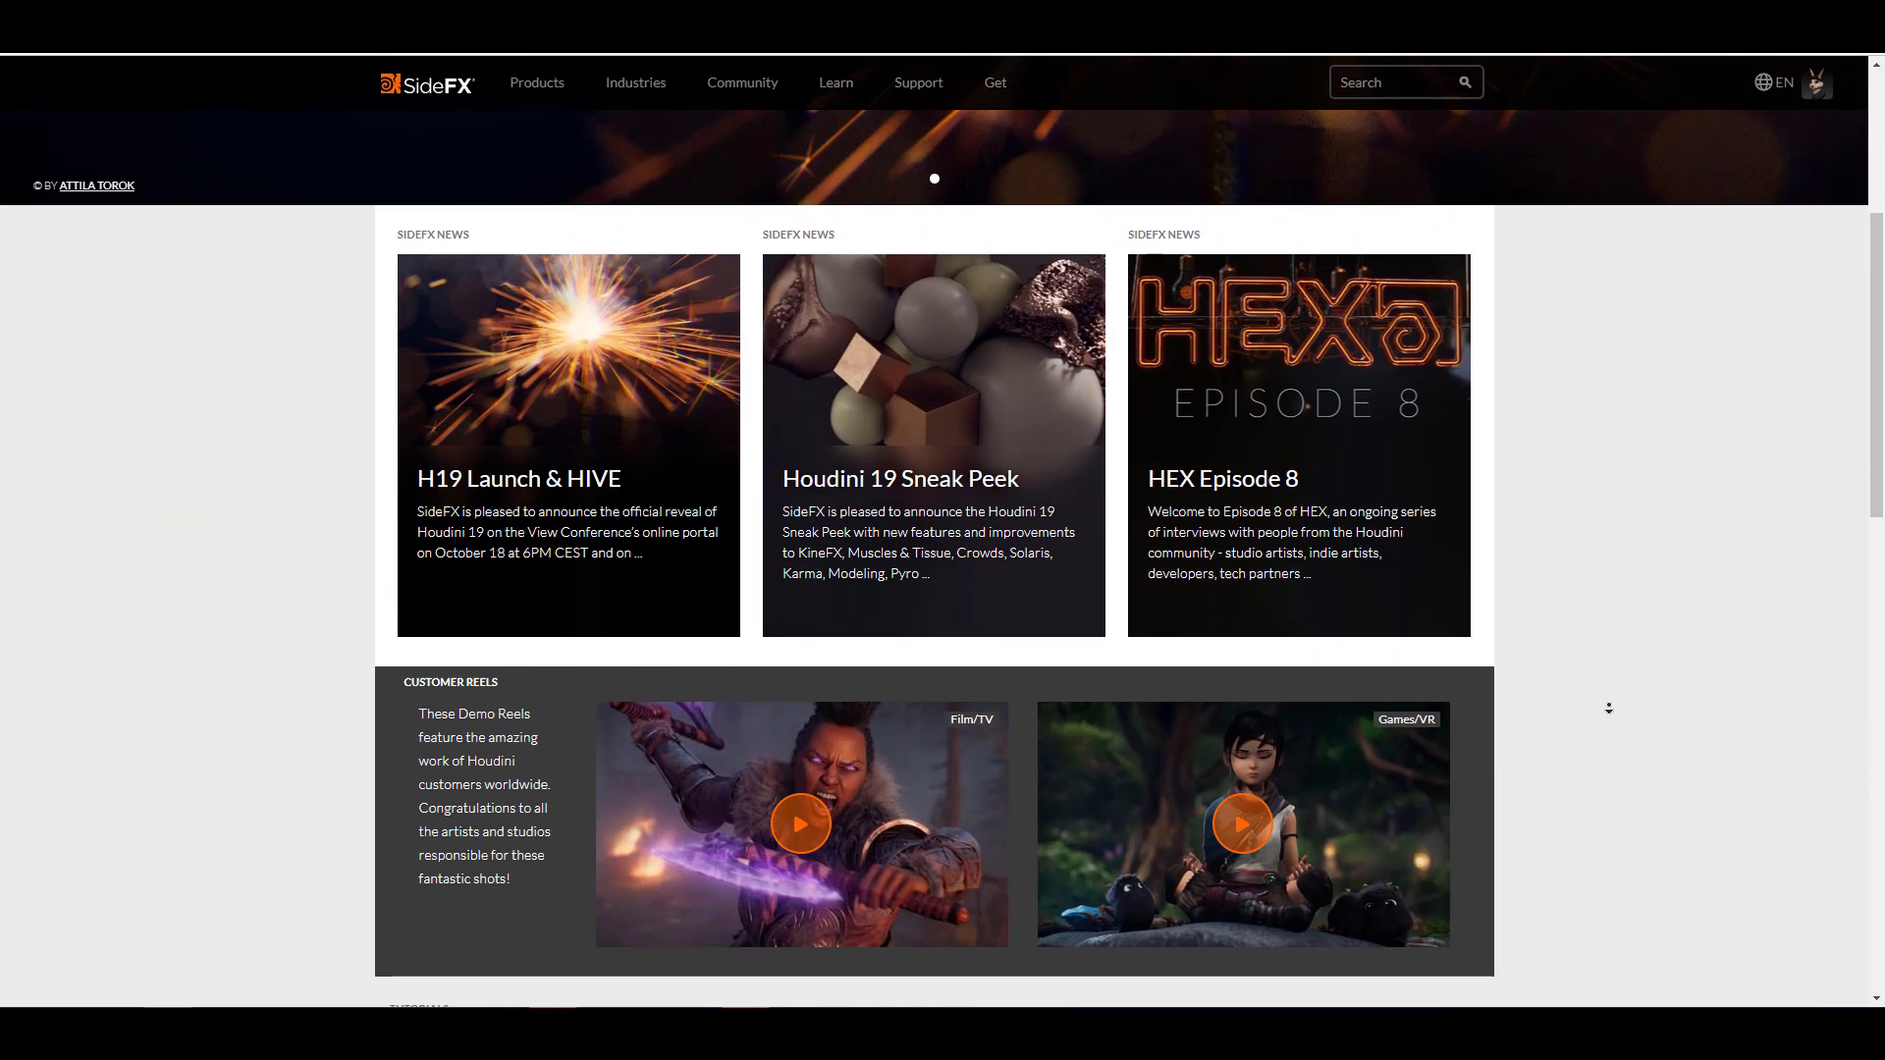
pyautogui.scroll(-1, 1608, 708)
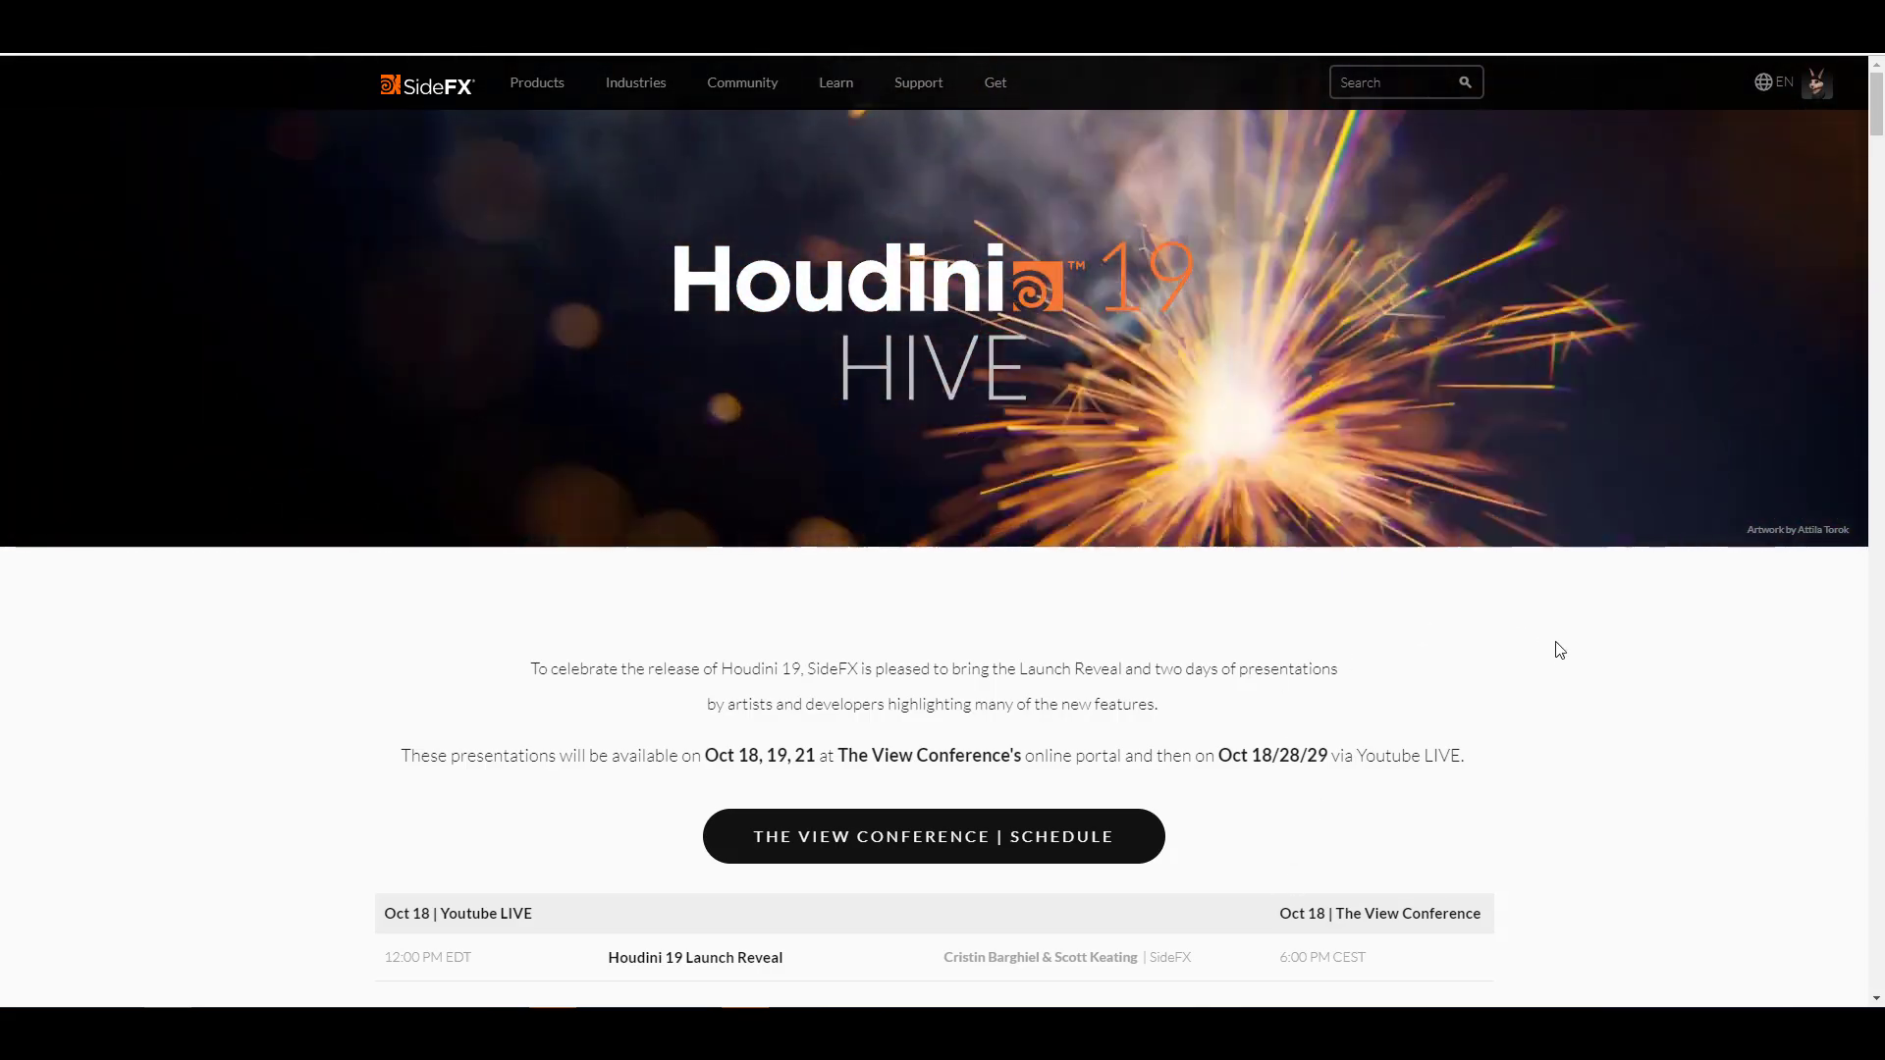
pyautogui.middleClick(1572, 647)
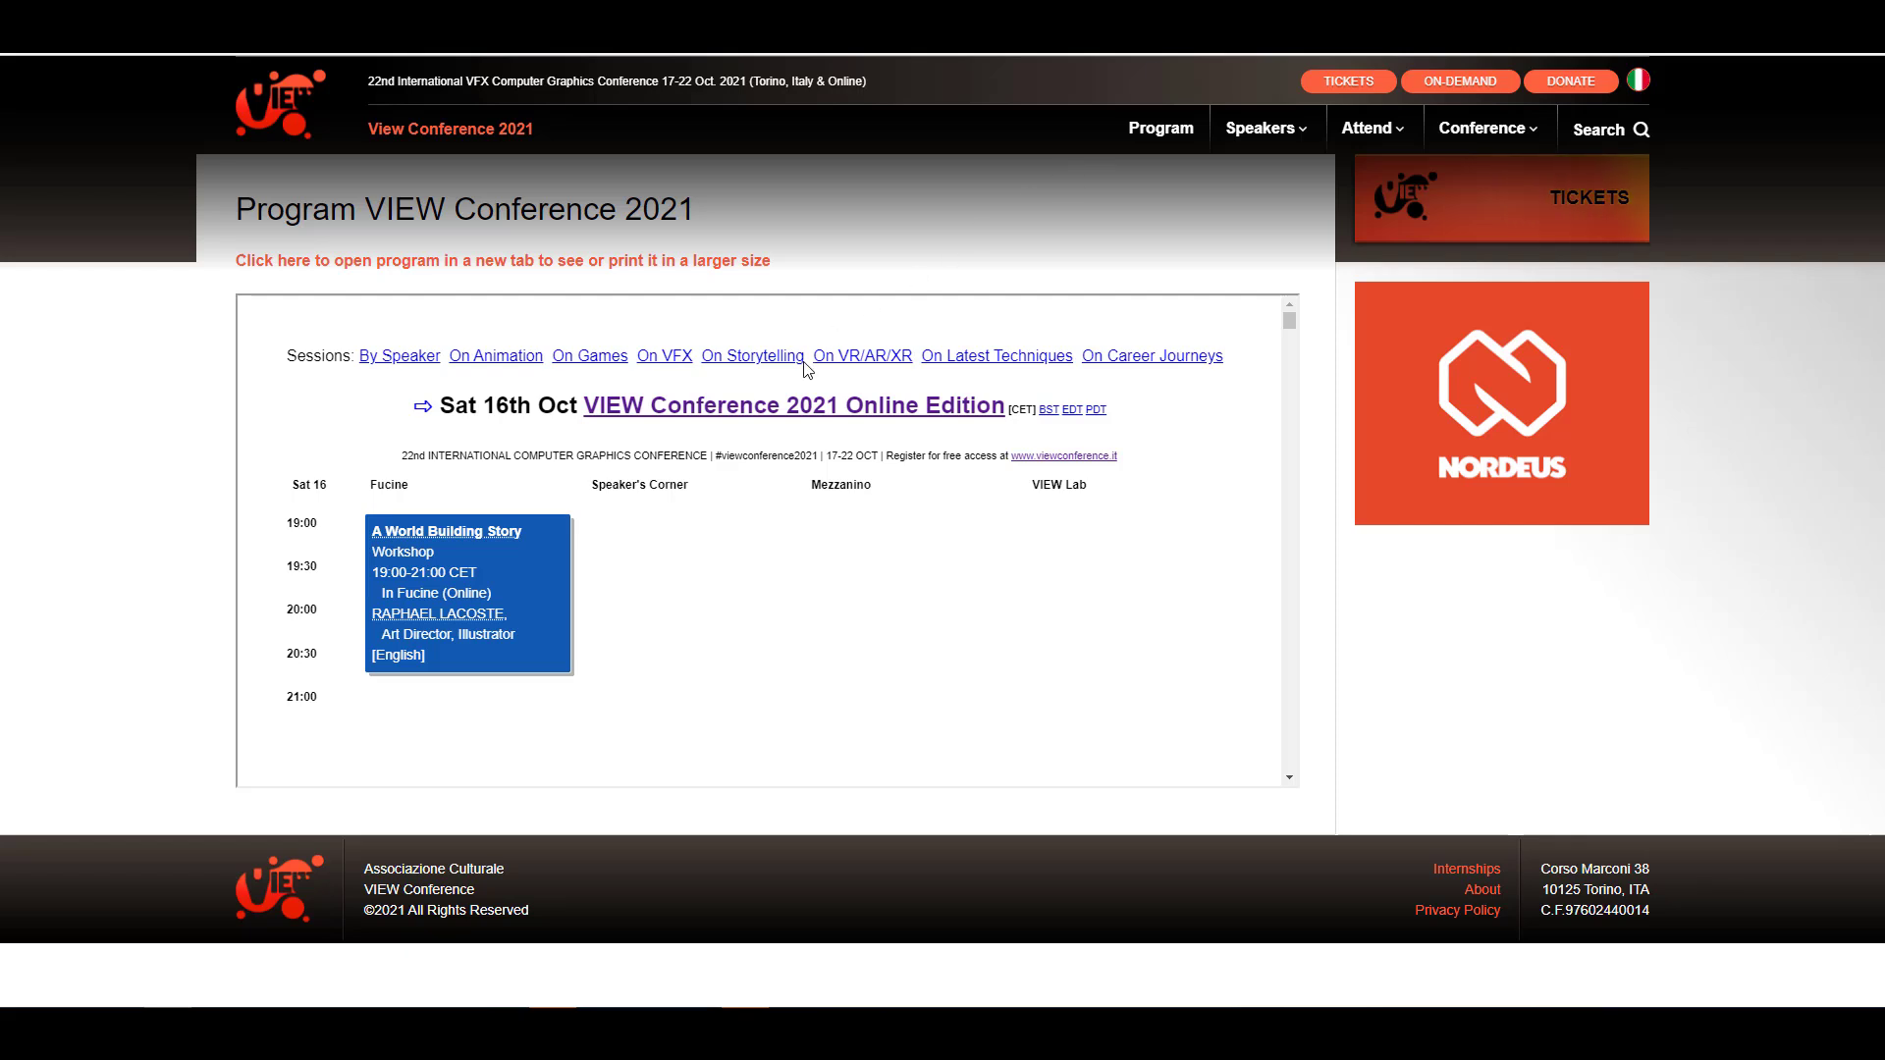
# Review the session stories on the VIEW Conference site and the presentation schedule on the Houdini 19 HIVE page
pyautogui.scroll(-3, 887, 519)
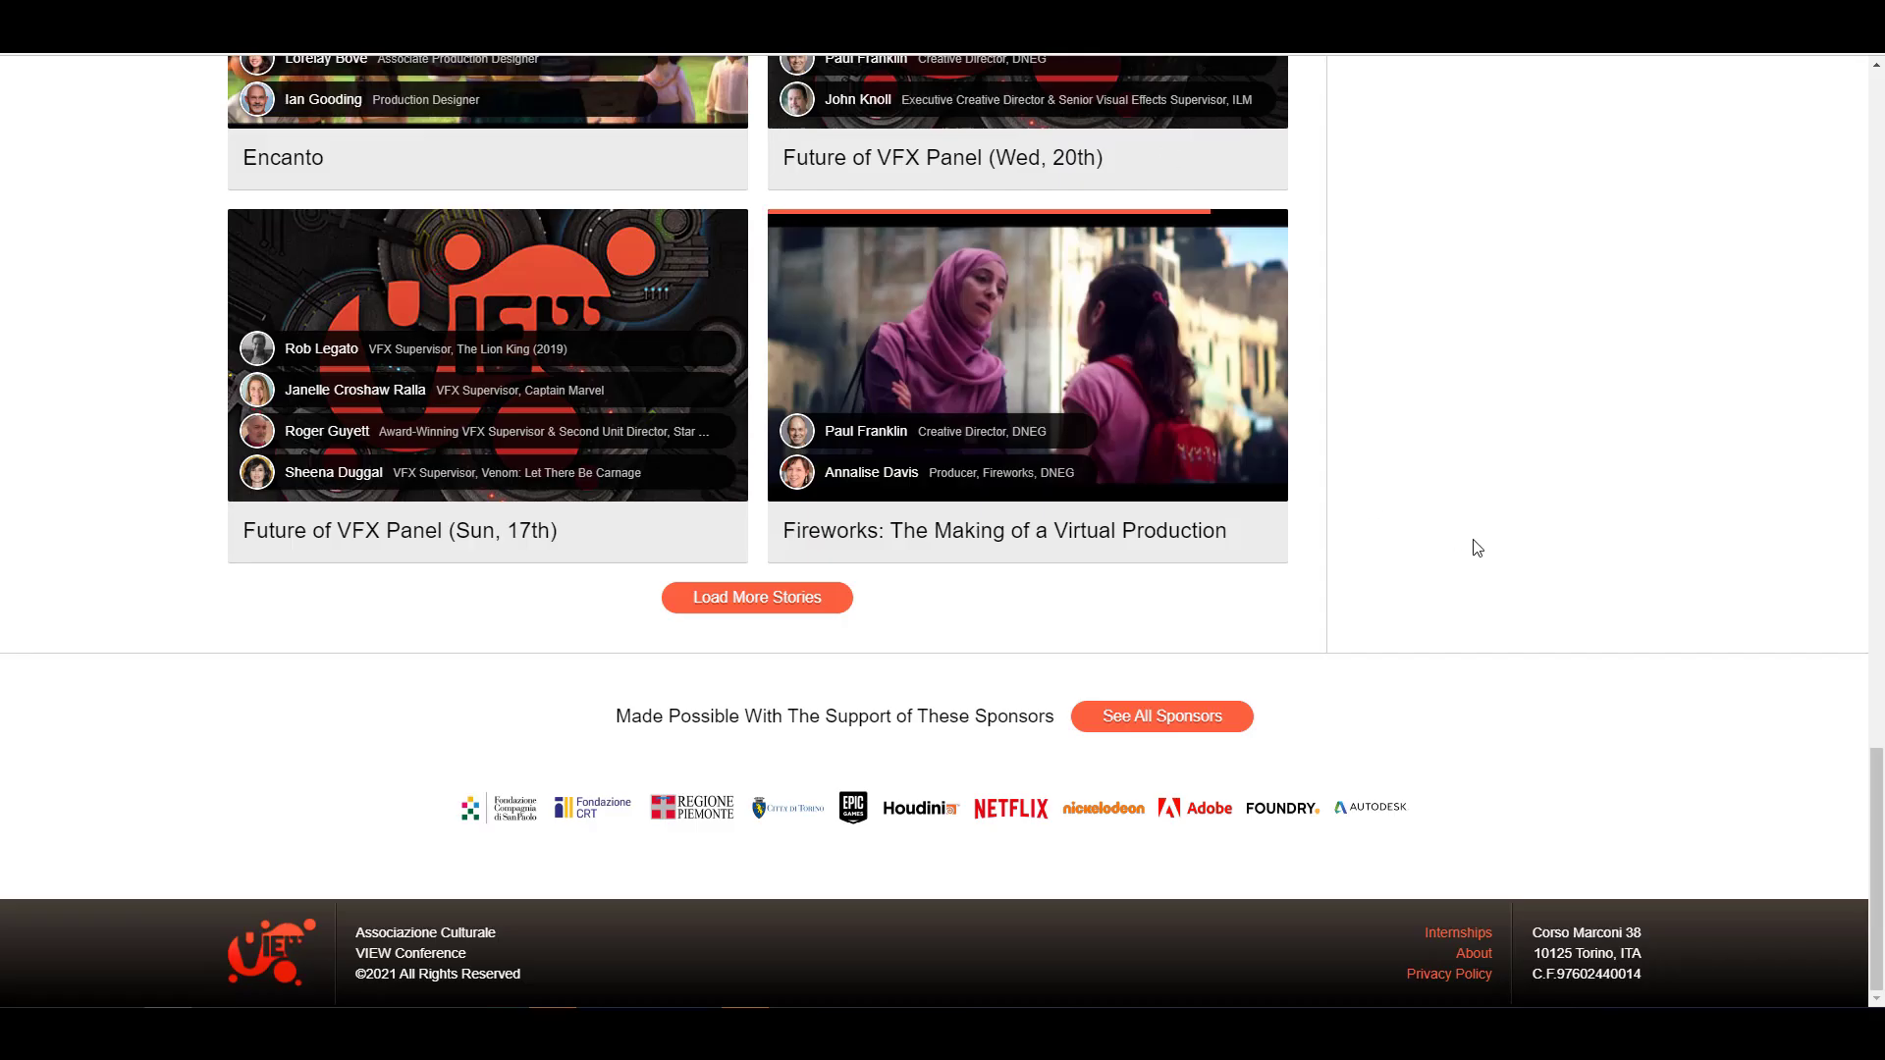
pyautogui.scroll(9, 1477, 467)
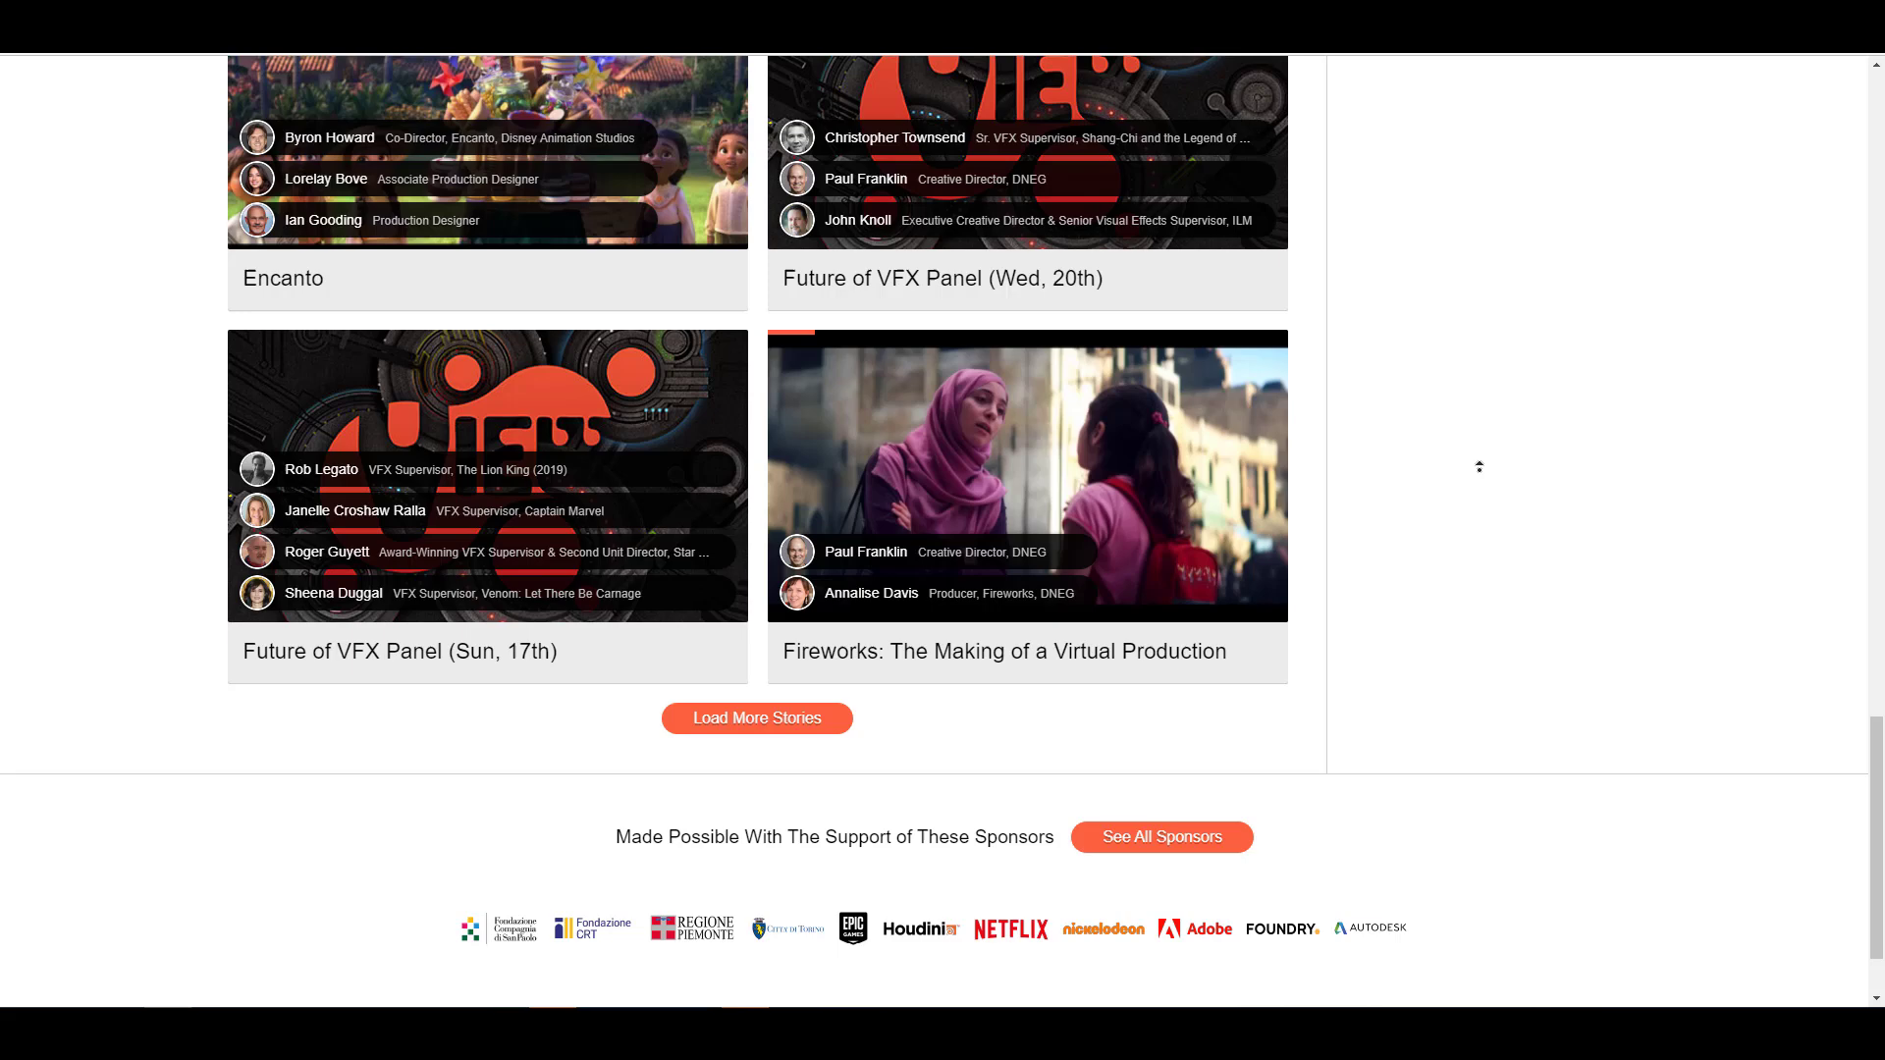
pyautogui.scroll(14, 1472, 457)
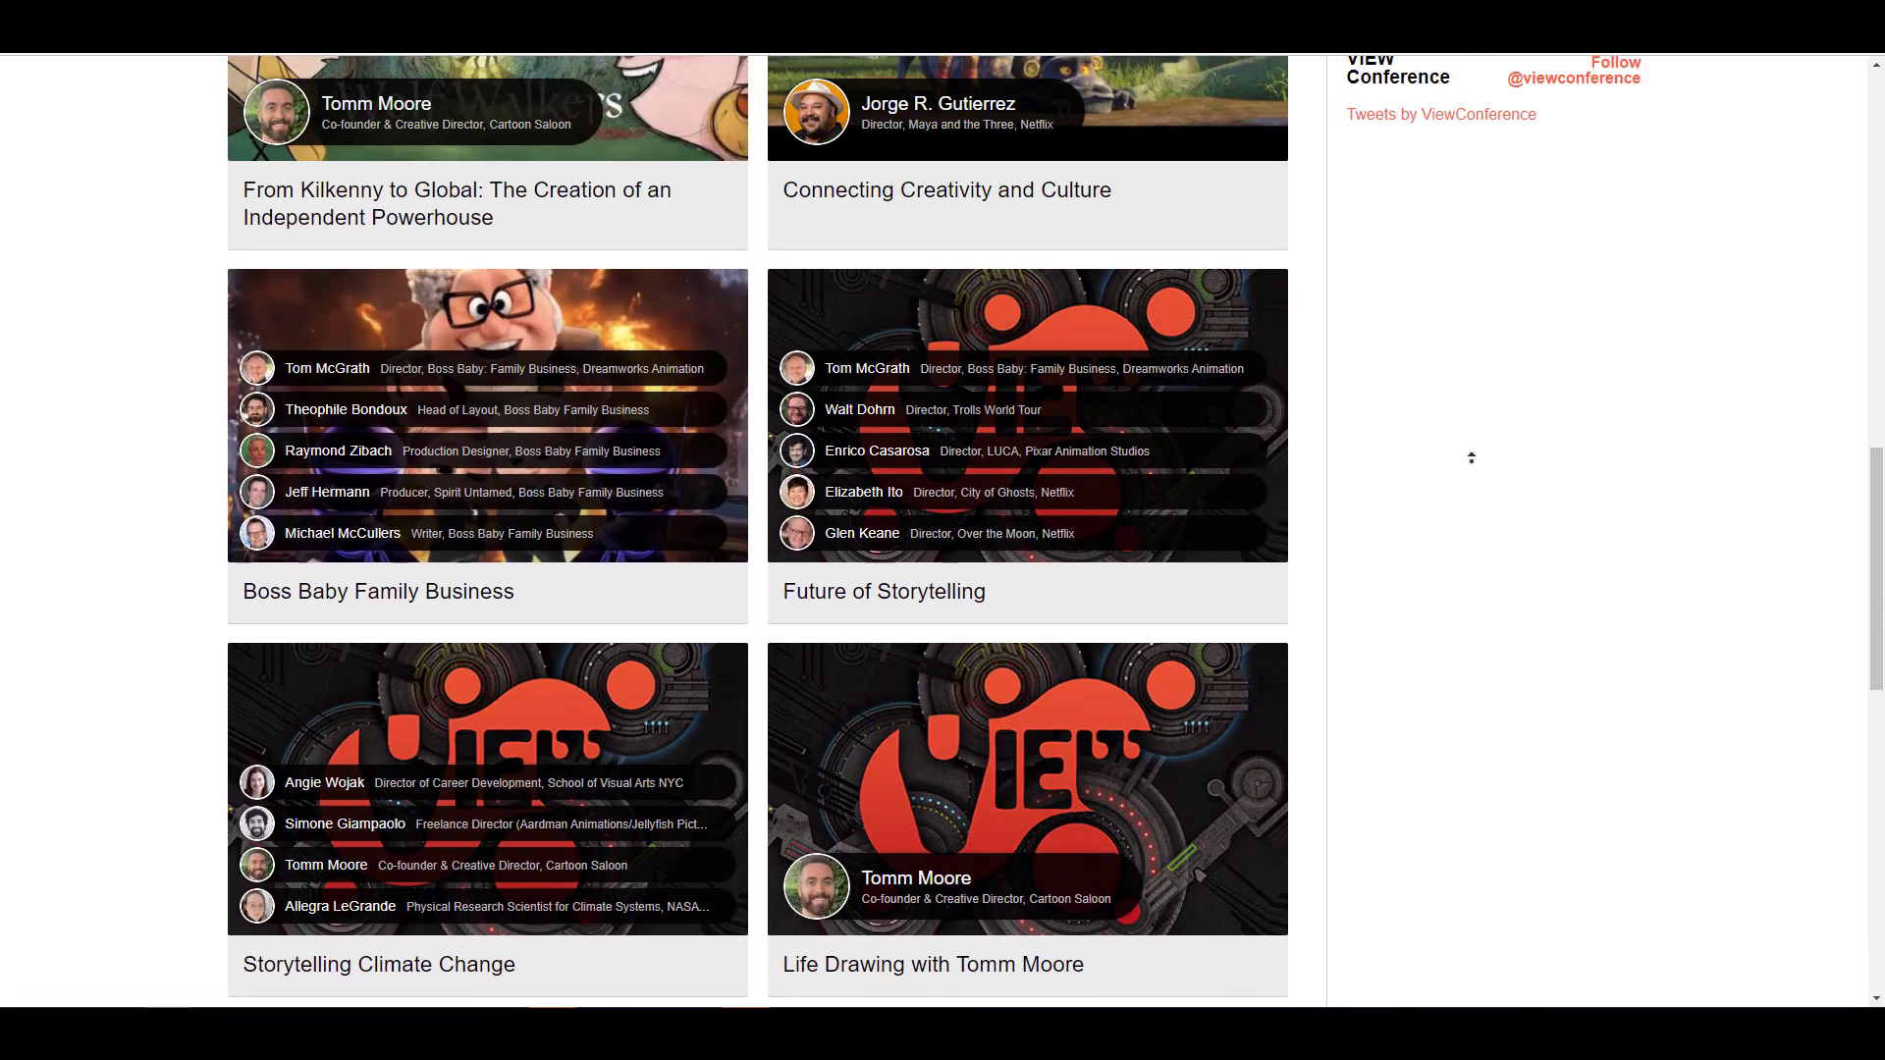
pyautogui.scroll(4, 1473, 457)
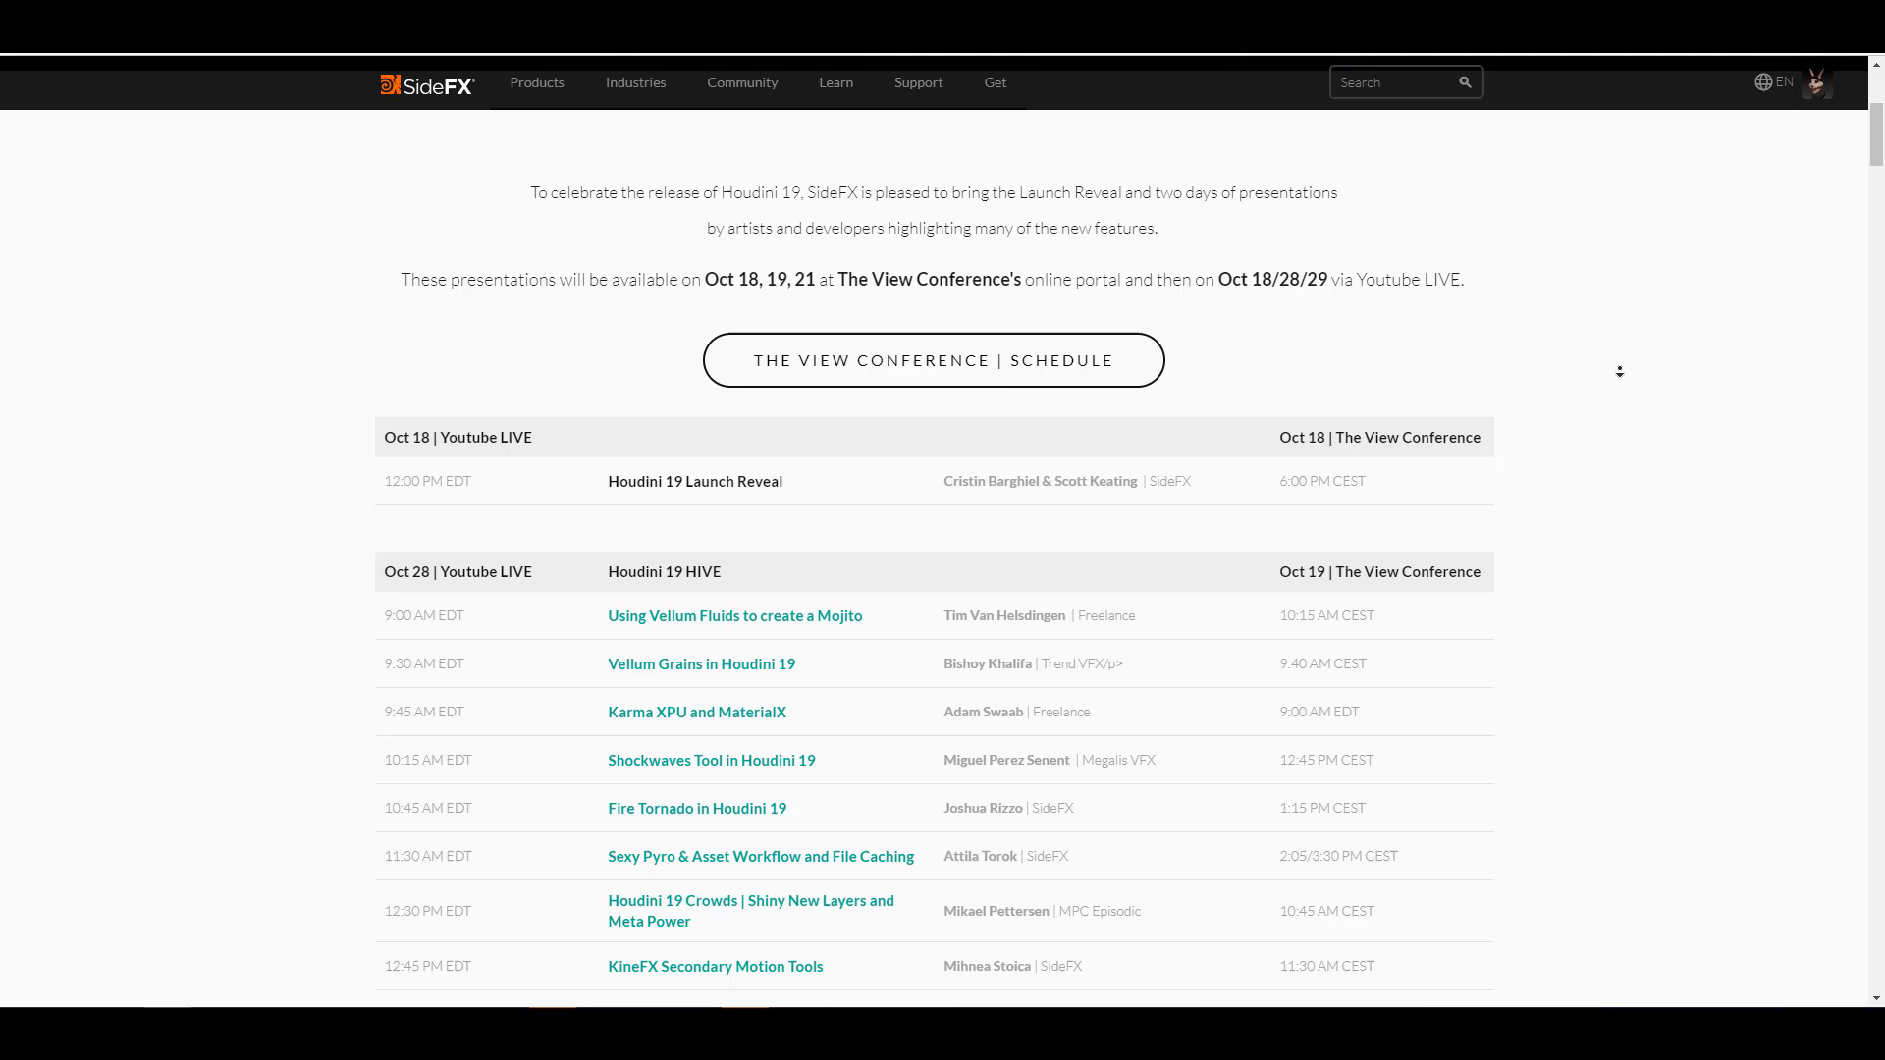
pyautogui.scroll(-1, 1620, 372)
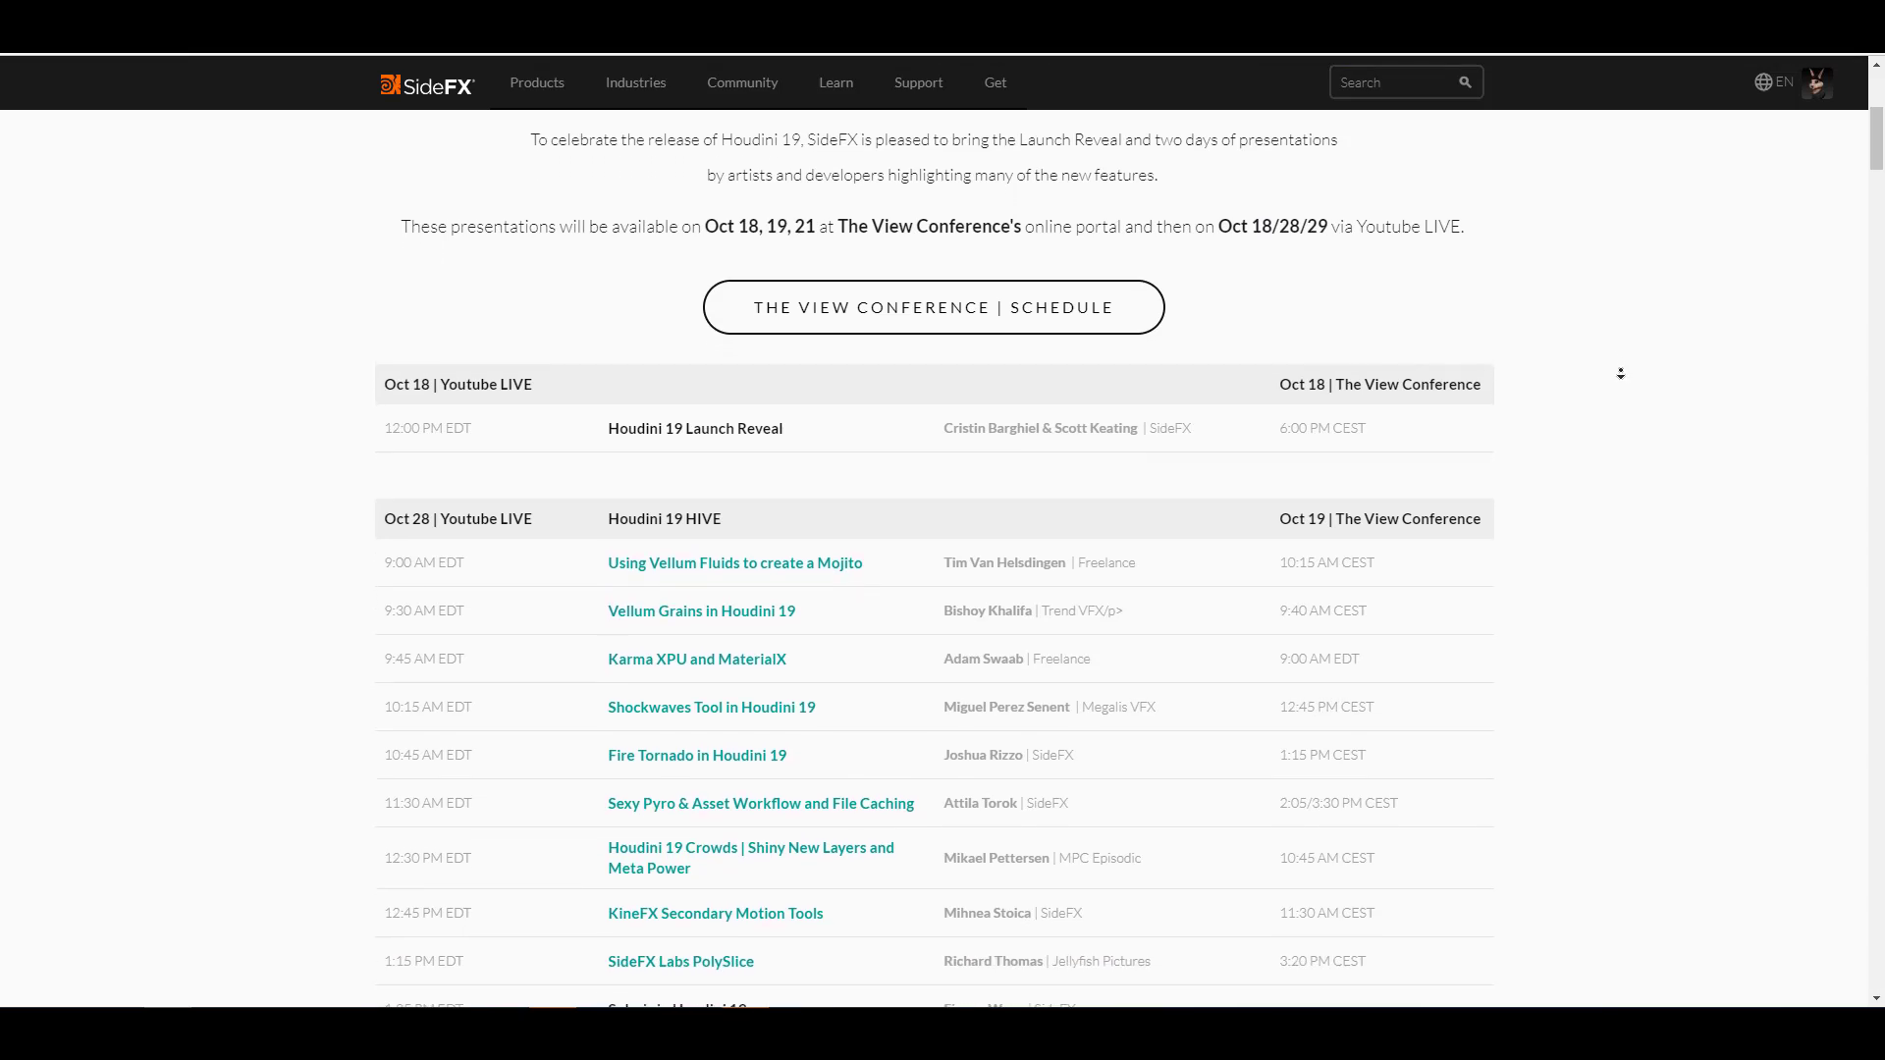